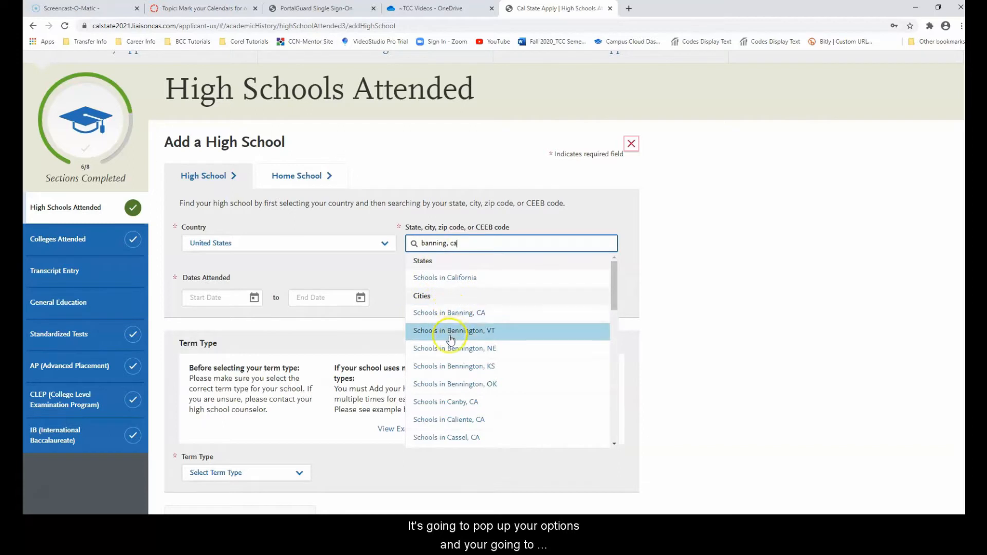
# Step: Choose Banning High School from the schools located in Banning, CA
pyautogui.click(450, 313)
pyautogui.click(437, 322)
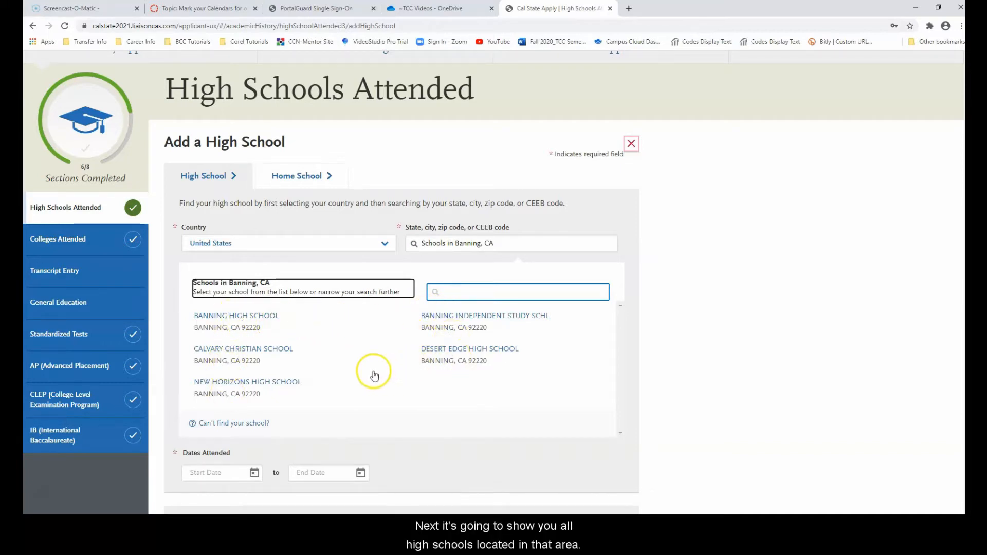
pyautogui.click(255, 330)
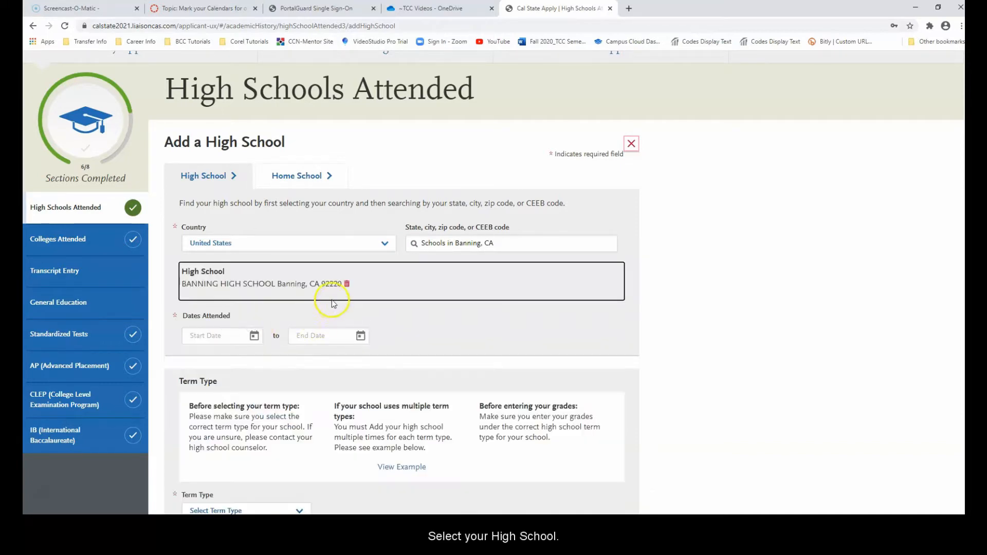
# Step: Set the dates attended for Banning High School from August 2014 to May 2018
pyautogui.scroll(-1, 278, 307)
pyautogui.click(256, 287)
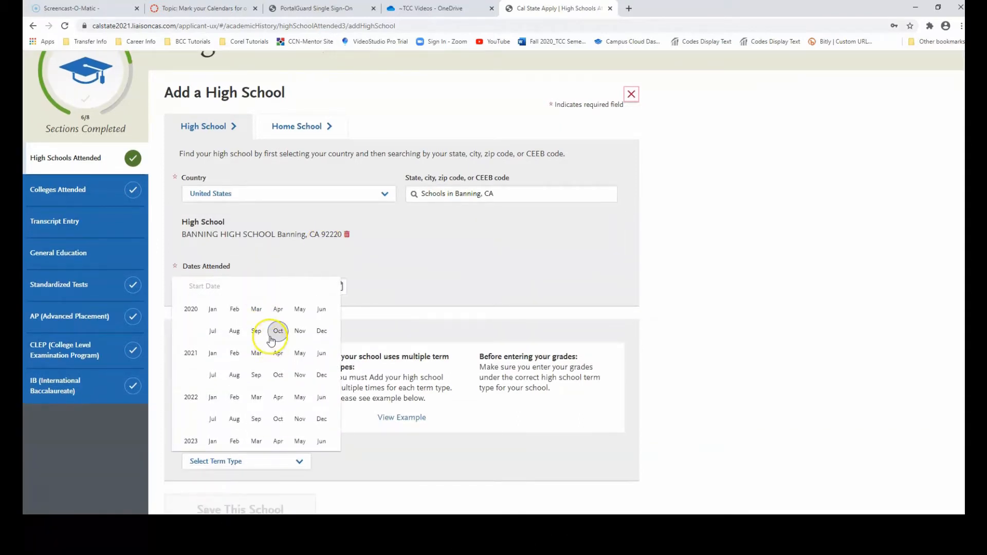
pyautogui.scroll(3, 272, 349)
pyautogui.scroll(5, 271, 340)
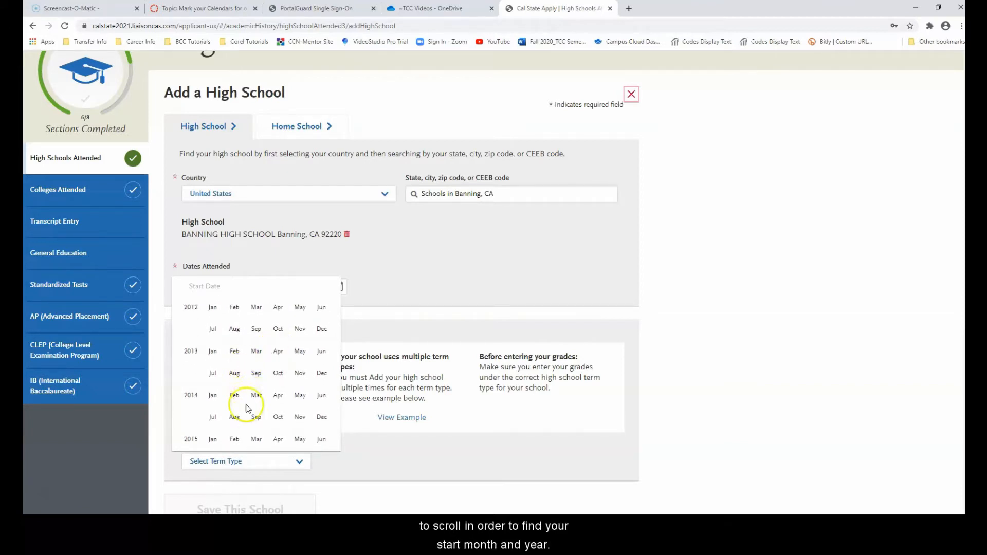
pyautogui.click(234, 416)
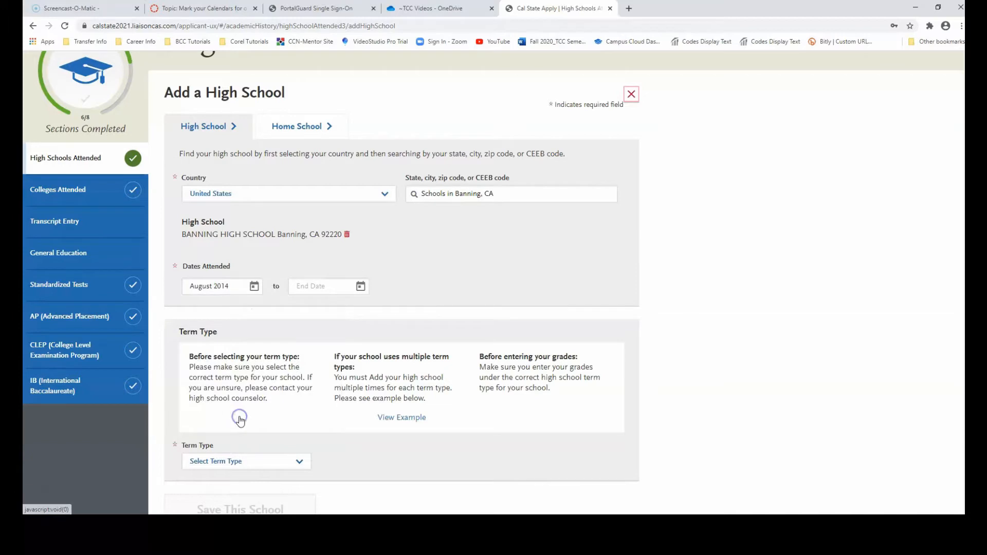
pyautogui.click(361, 287)
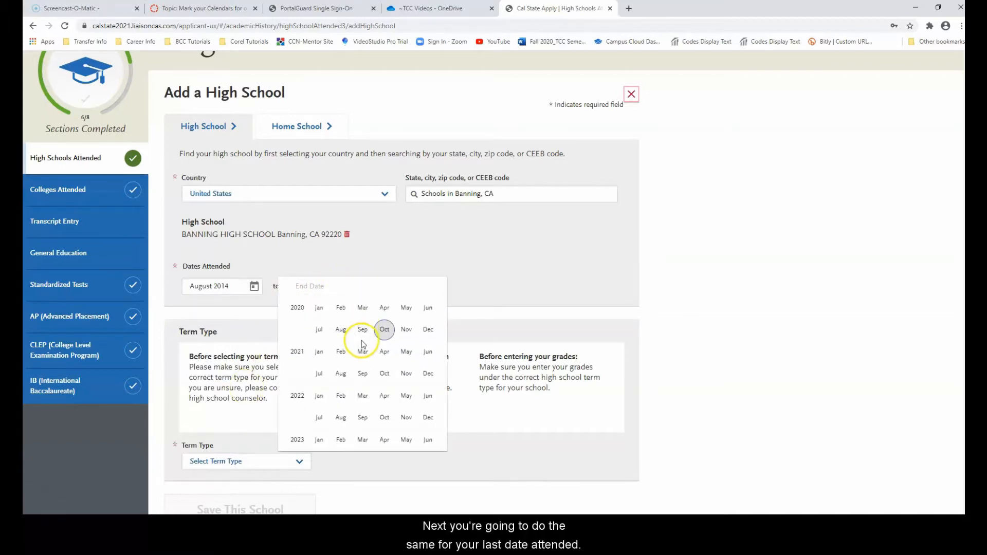
pyautogui.scroll(5, 363, 339)
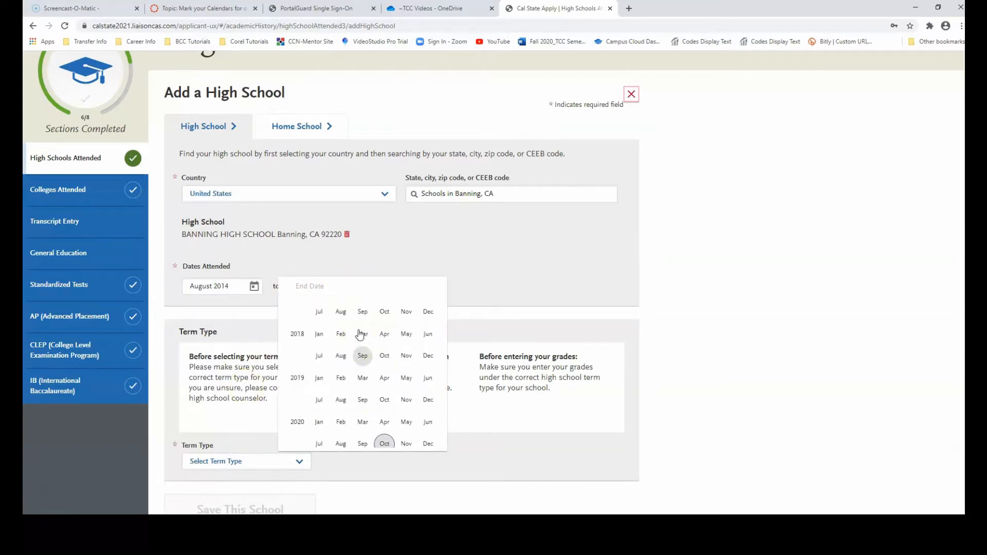
pyautogui.click(406, 370)
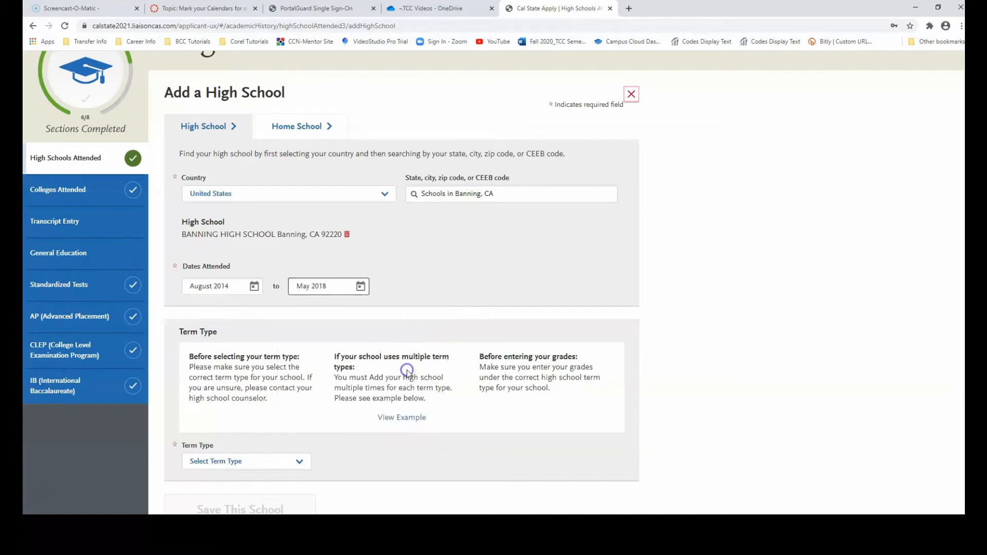
pyautogui.click(420, 277)
# Step: Set the high school's term type to Full Year and save the school
pyautogui.scroll(-2, 419, 278)
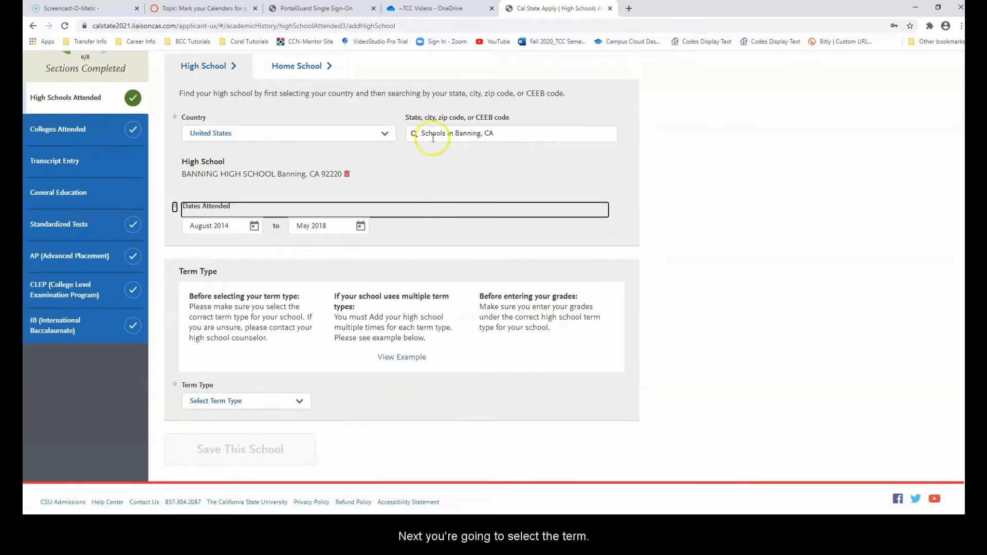
pyautogui.click(244, 403)
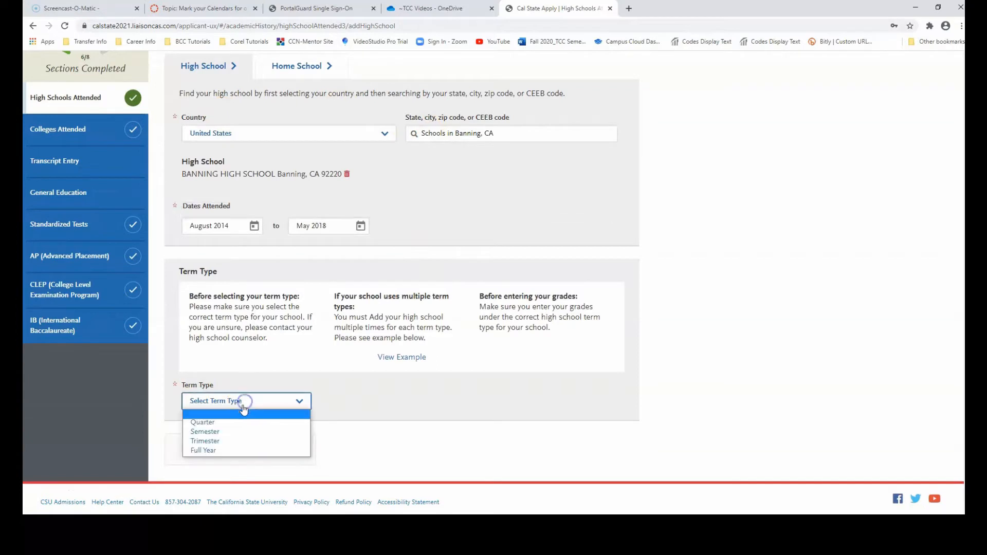
pyautogui.click(235, 451)
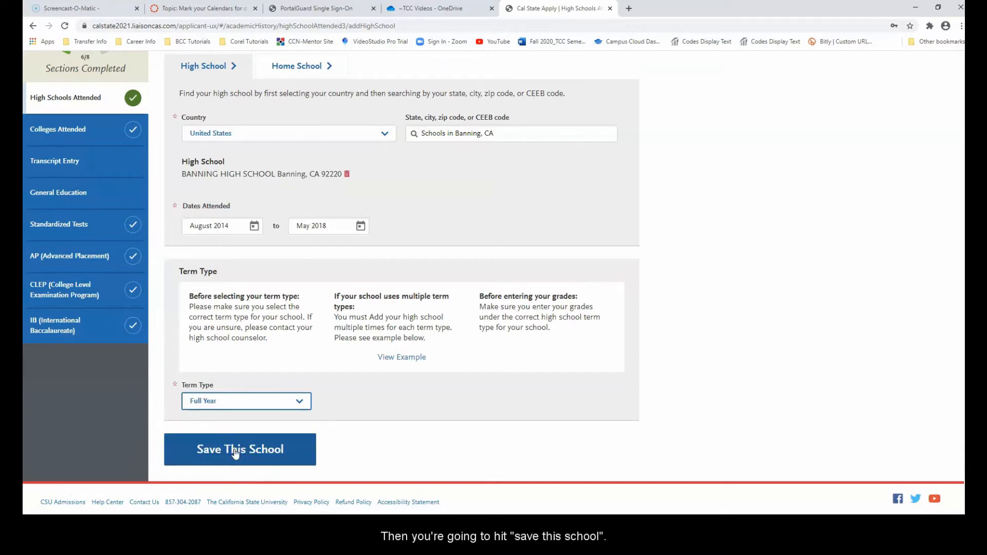
pyautogui.click(235, 452)
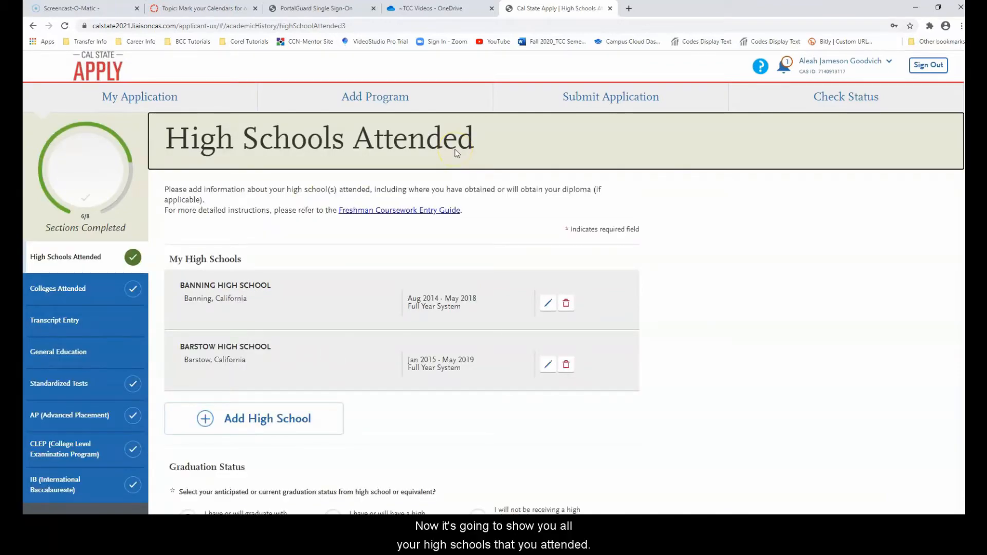
# Step: Select Barstow High School as the school granting the diploma, with May 2019 as the date received
pyautogui.scroll(-5, 455, 153)
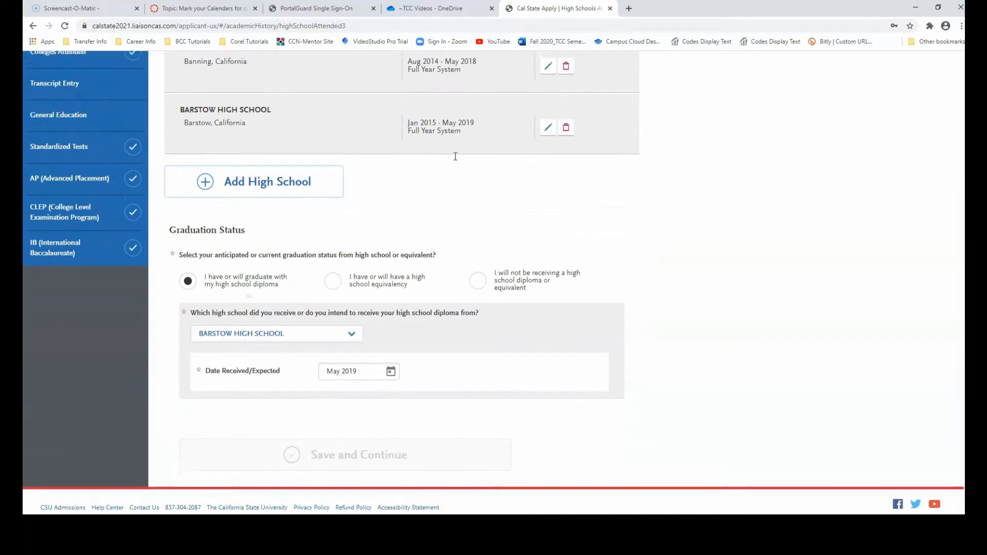
pyautogui.scroll(1, 455, 157)
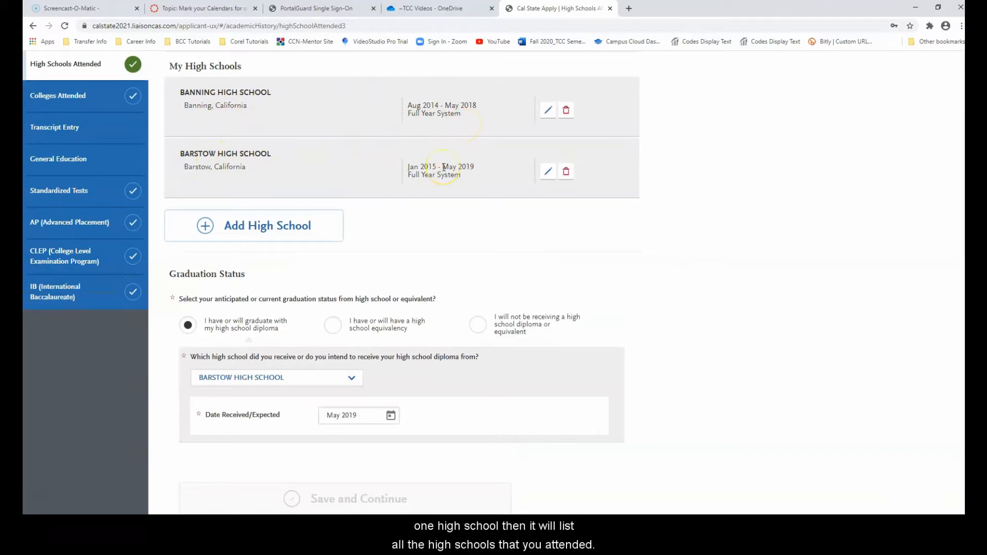
pyautogui.scroll(-1, 443, 176)
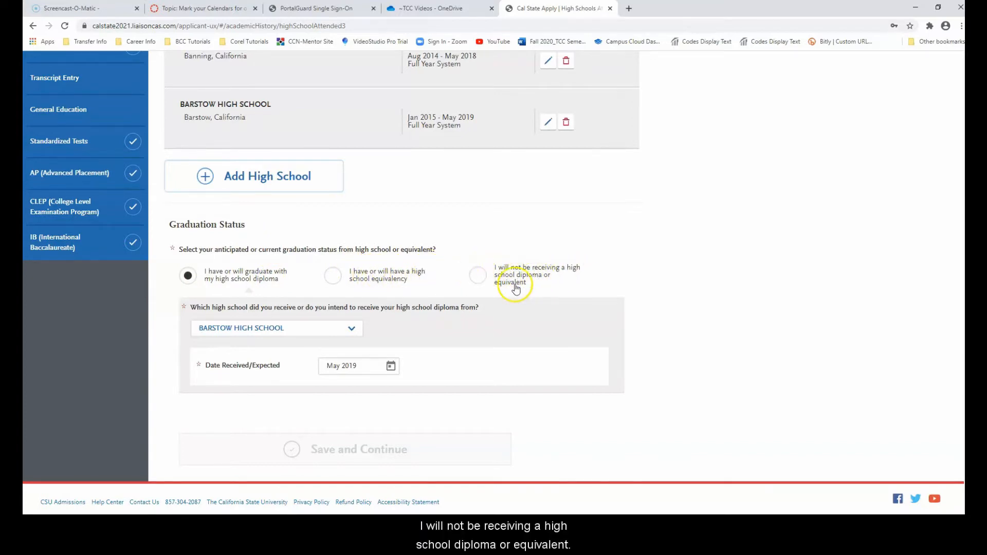
pyautogui.click(342, 332)
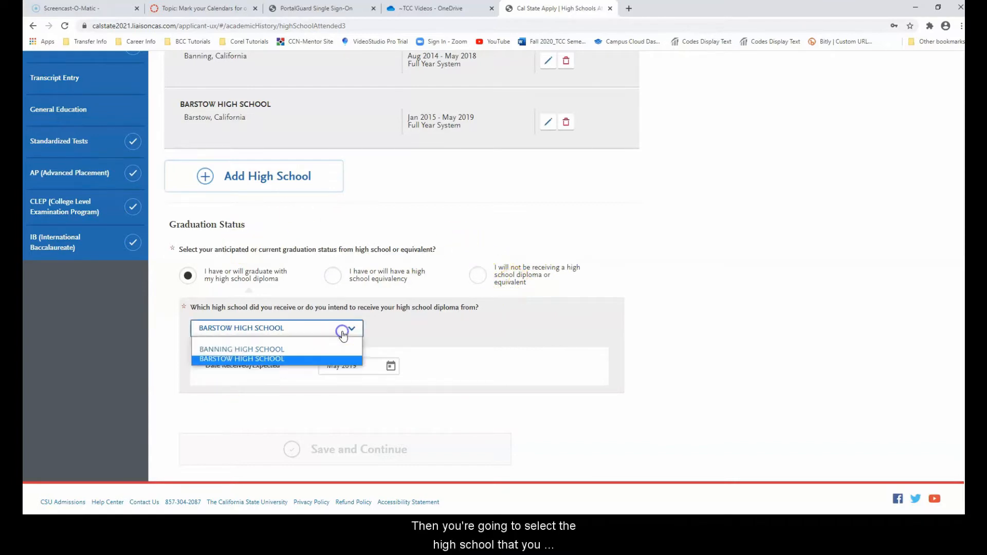
pyautogui.click(334, 359)
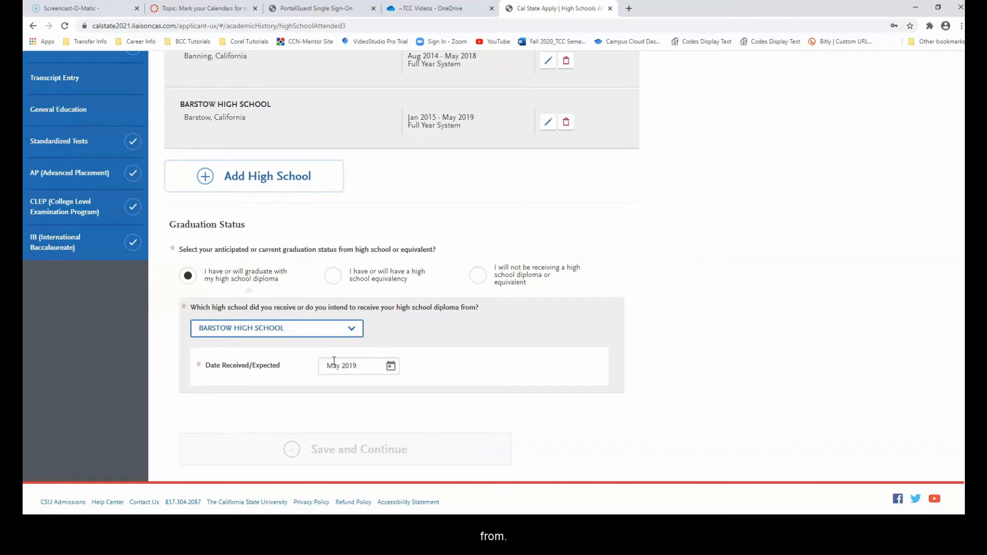
pyautogui.click(390, 368)
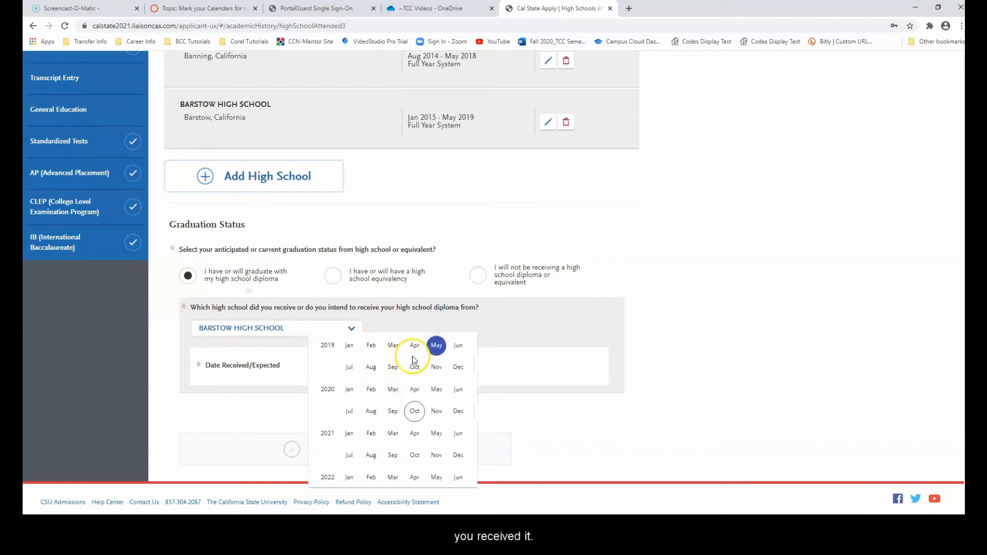
pyautogui.click(436, 345)
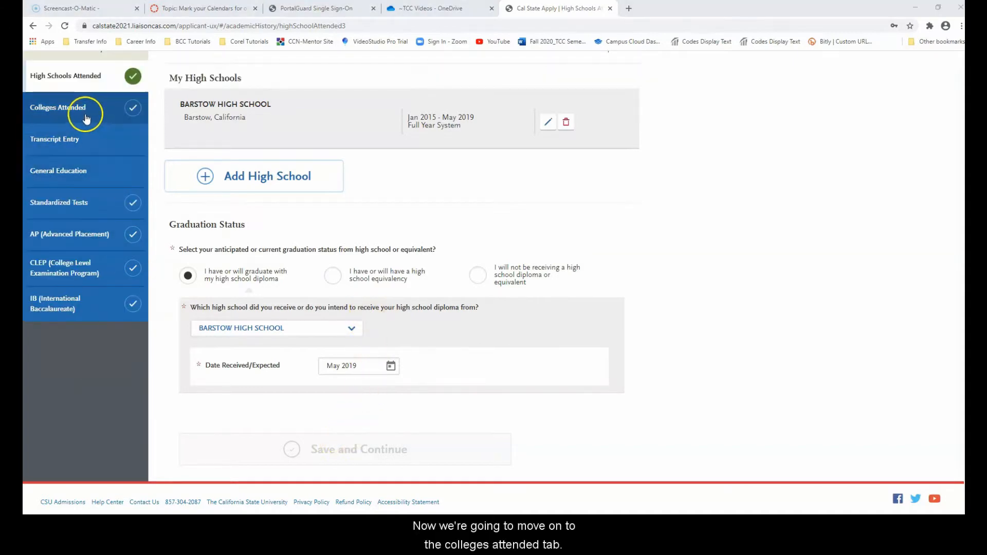
# Step: Start a new entry in the Colleges Attended section and choose Barstow Community College as the institution
pyautogui.click(85, 112)
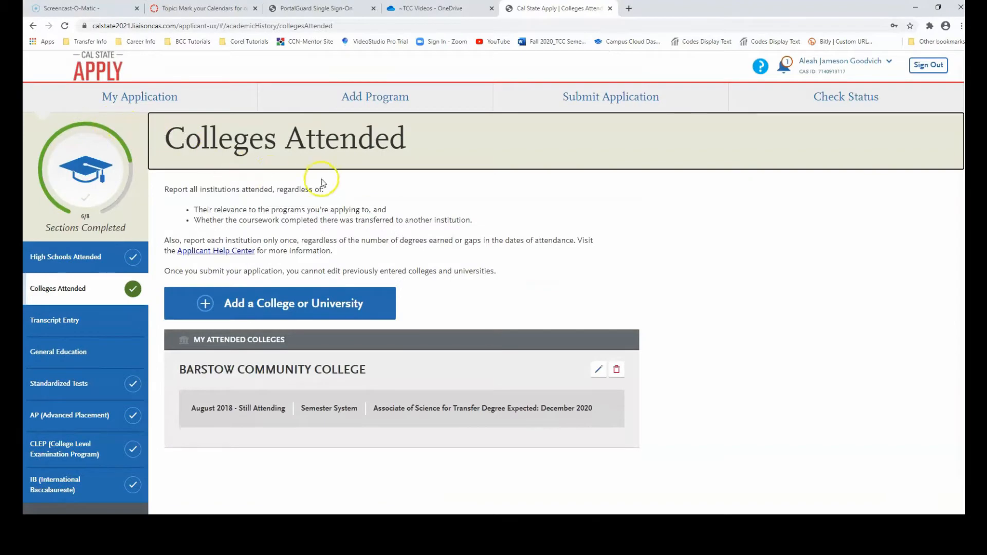
pyautogui.scroll(-2, 332, 188)
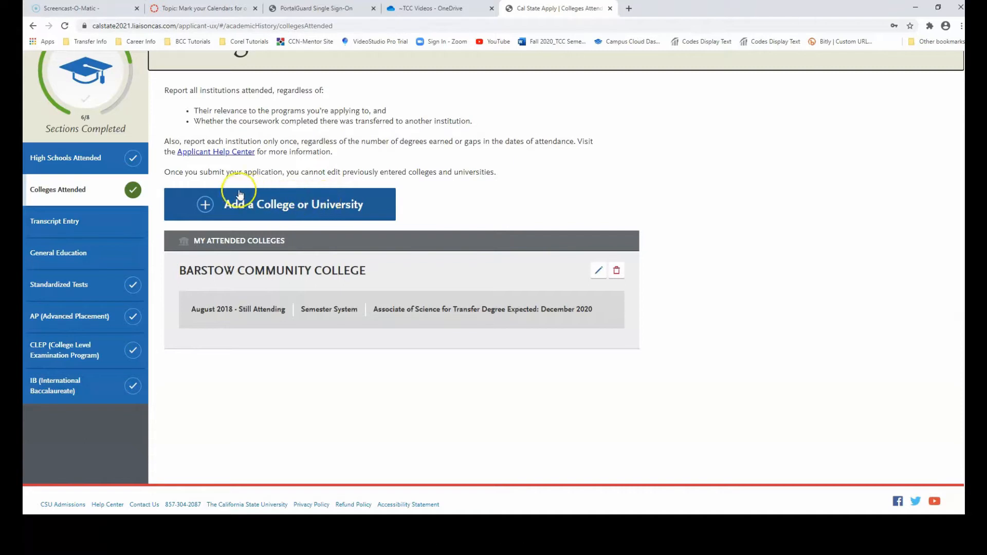
pyautogui.click(208, 205)
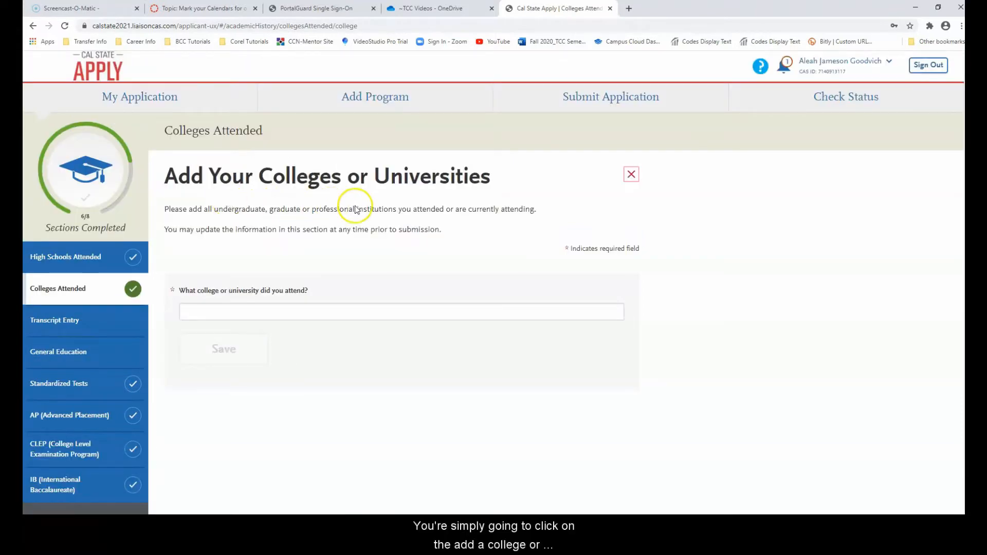
pyautogui.click(318, 313)
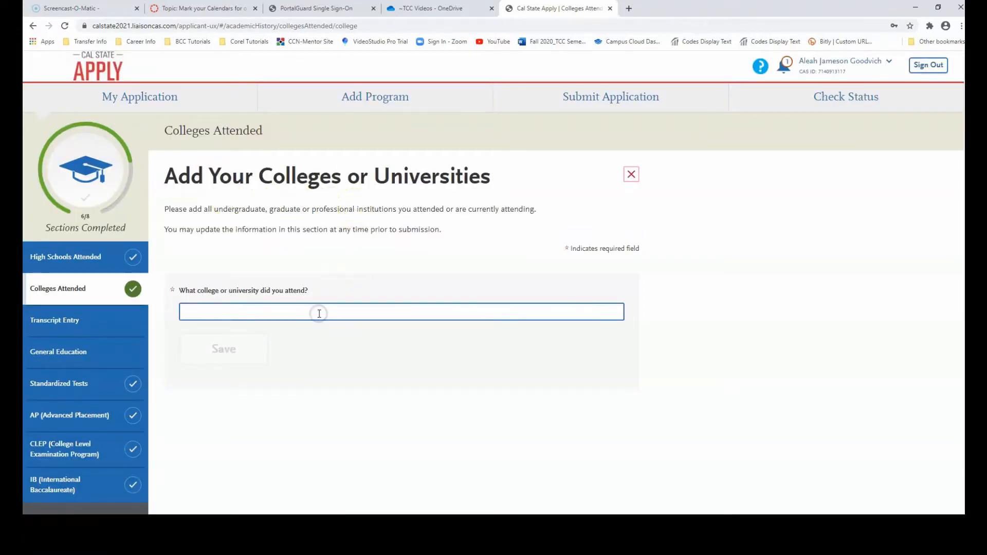
pyautogui.write('barstow')
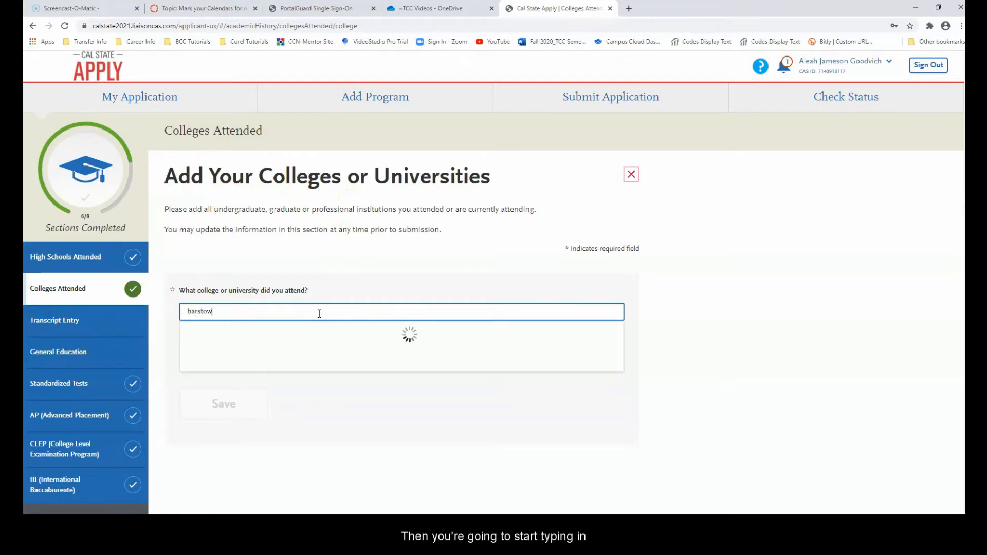
pyautogui.click(318, 332)
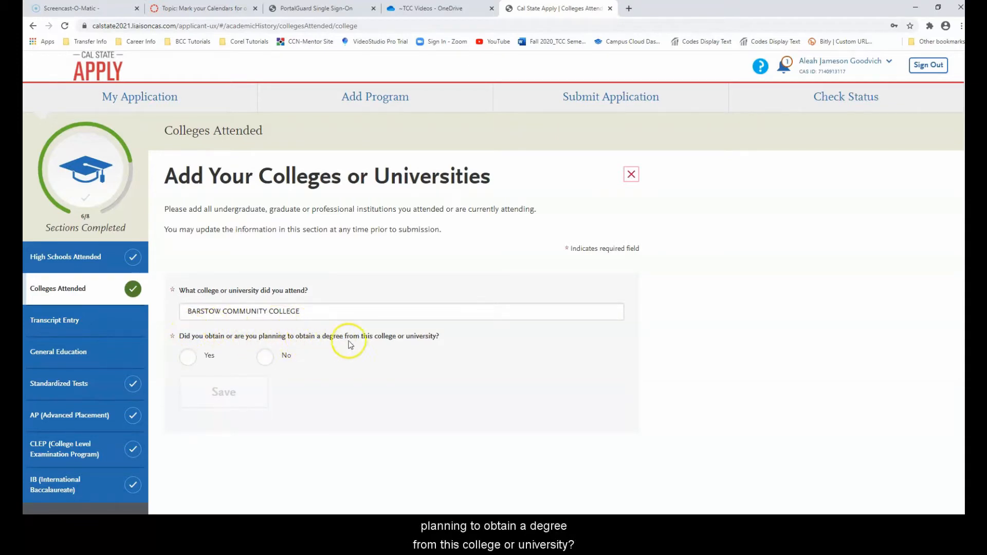
# Step: Answer Yes to obtaining a degree from this college and mark it as Degree In Progress
pyautogui.scroll(-2, 388, 346)
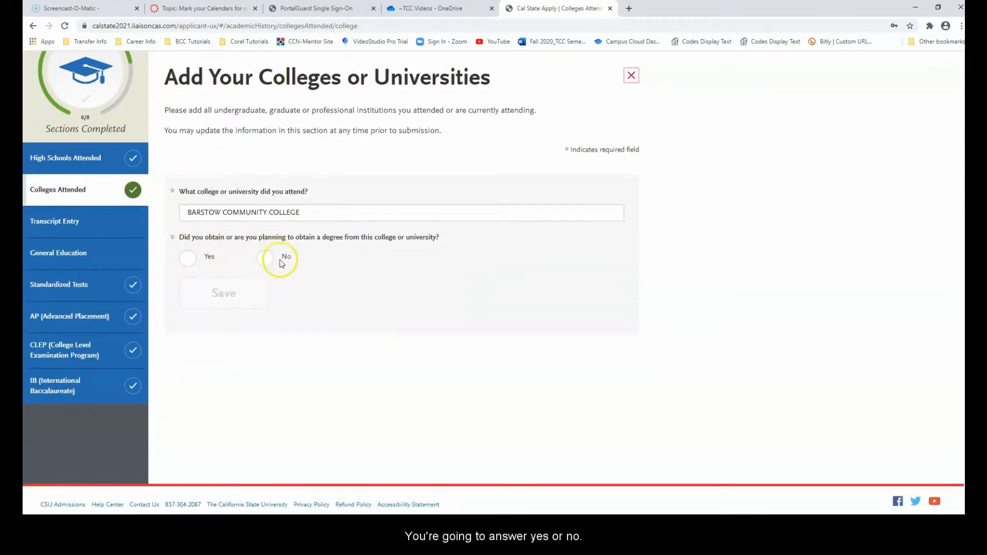
pyautogui.click(190, 257)
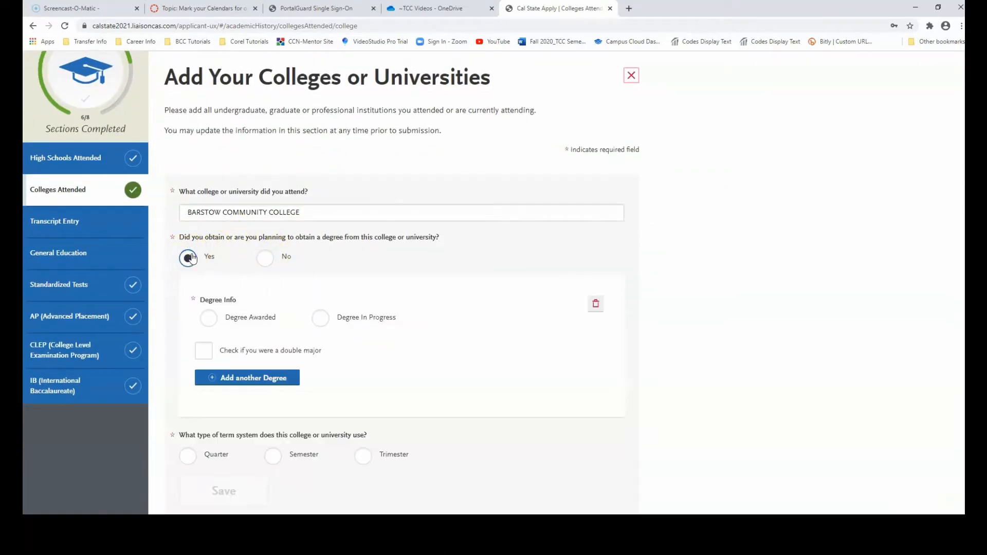
pyautogui.scroll(-1, 240, 263)
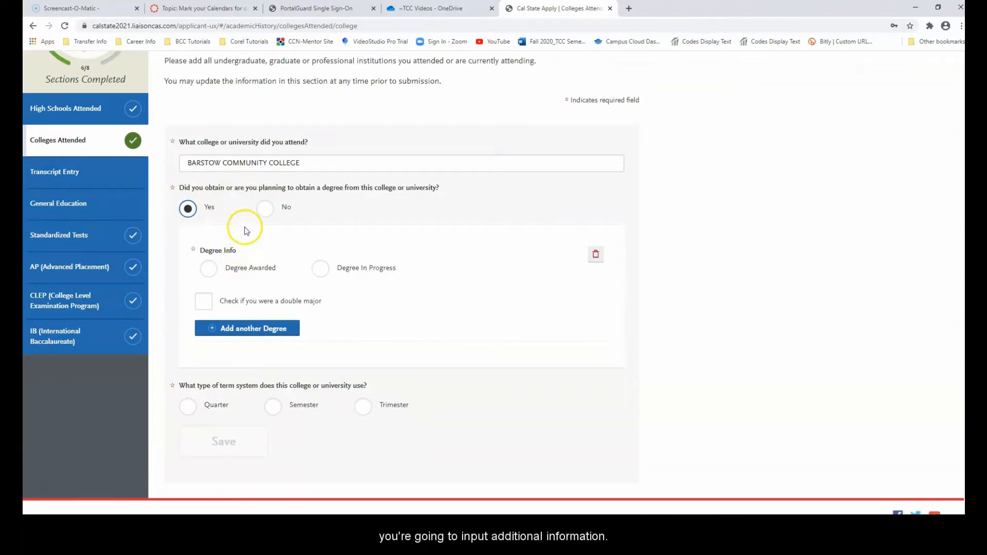
pyautogui.scroll(-1, 229, 250)
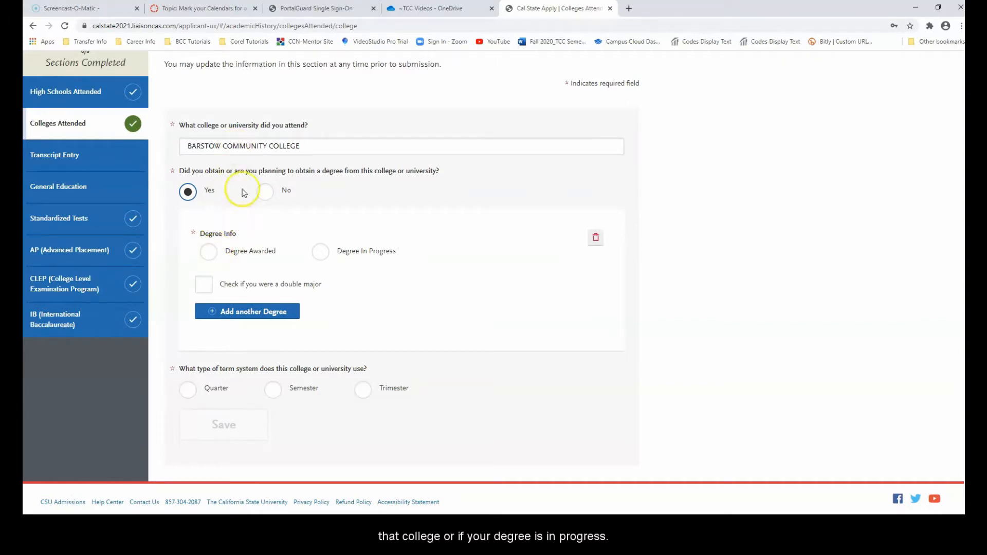
pyautogui.click(326, 257)
pyautogui.scroll(-1, 326, 257)
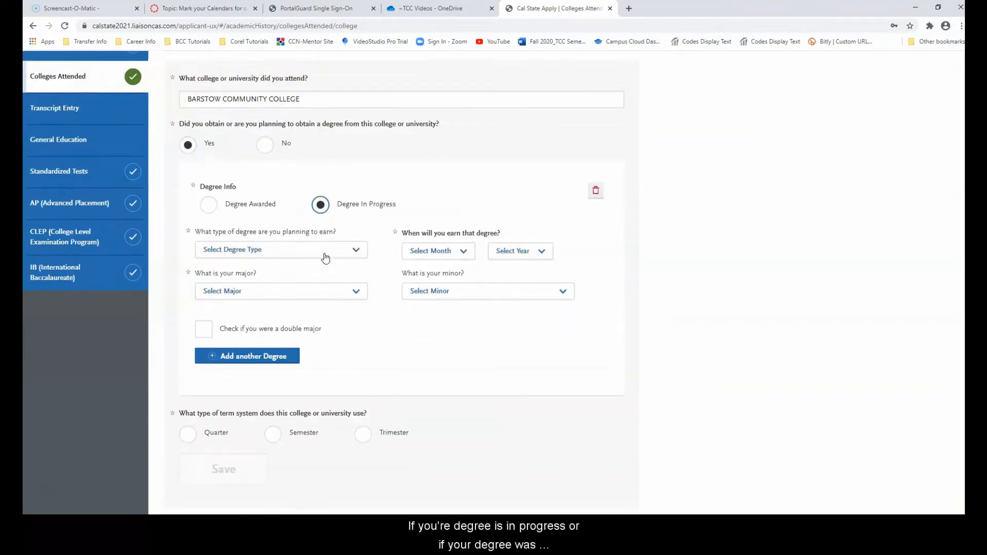
pyautogui.click(208, 205)
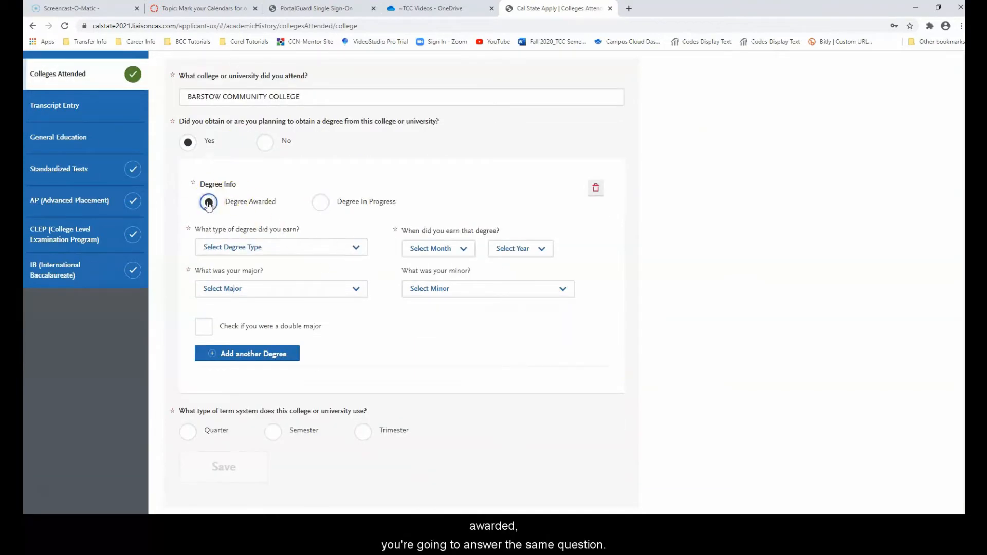
pyautogui.click(322, 203)
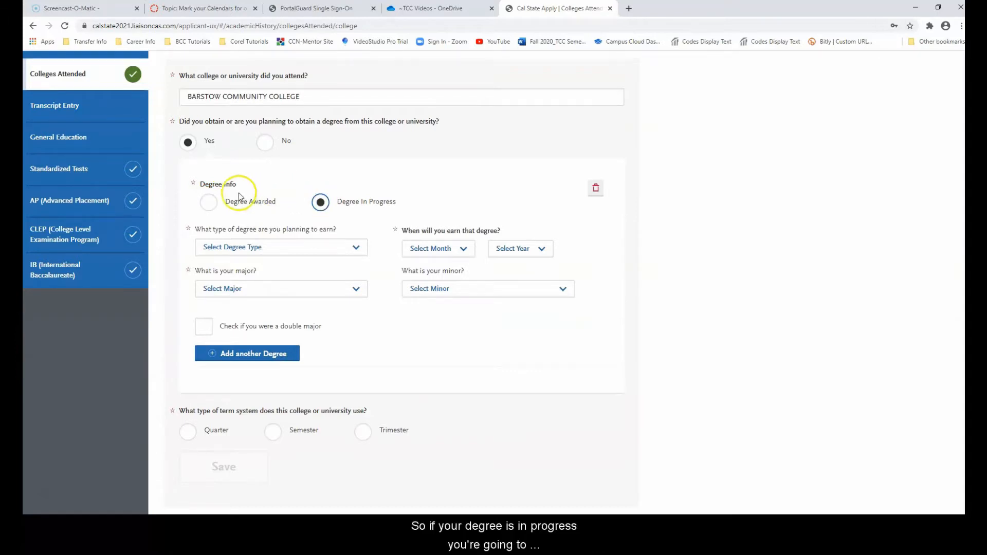
# Step: Set the date for earning the in-progress Barstow Community College degree to May 2021
pyautogui.click(282, 248)
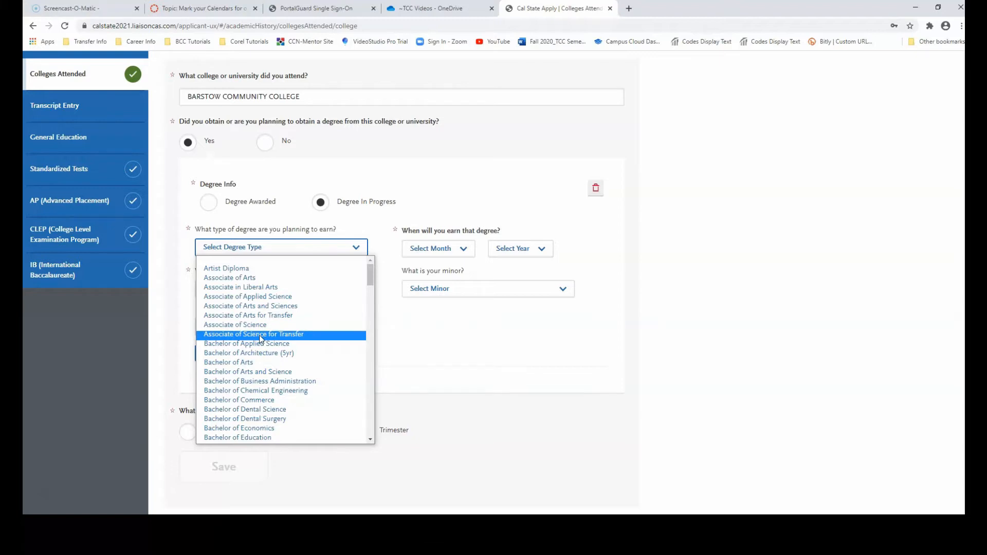
pyautogui.click(391, 335)
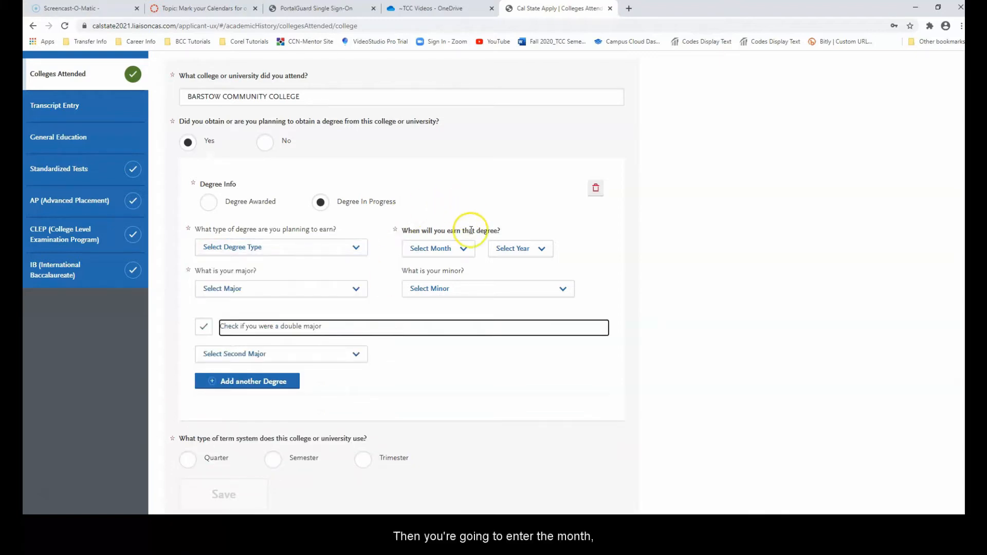
pyautogui.click(462, 249)
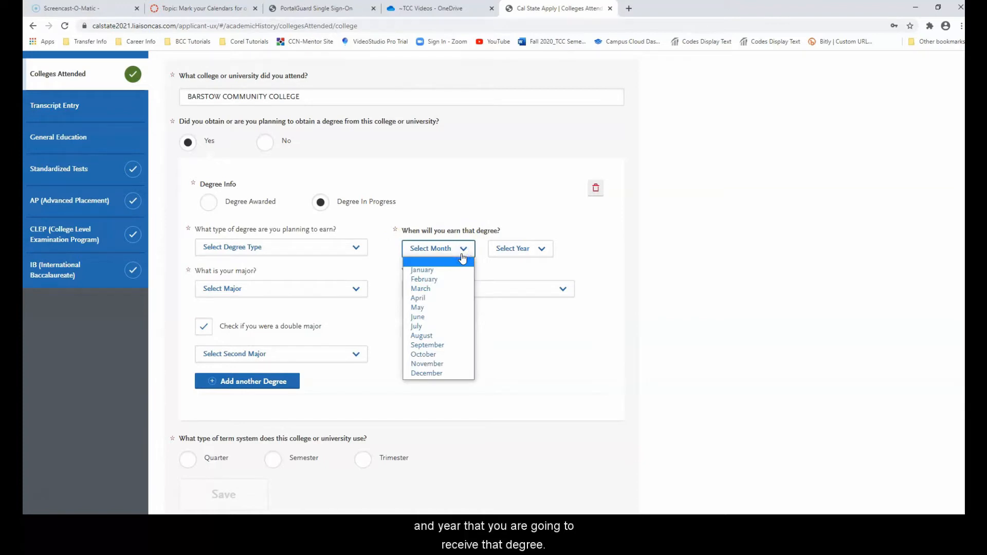
pyautogui.click(452, 307)
pyautogui.click(505, 250)
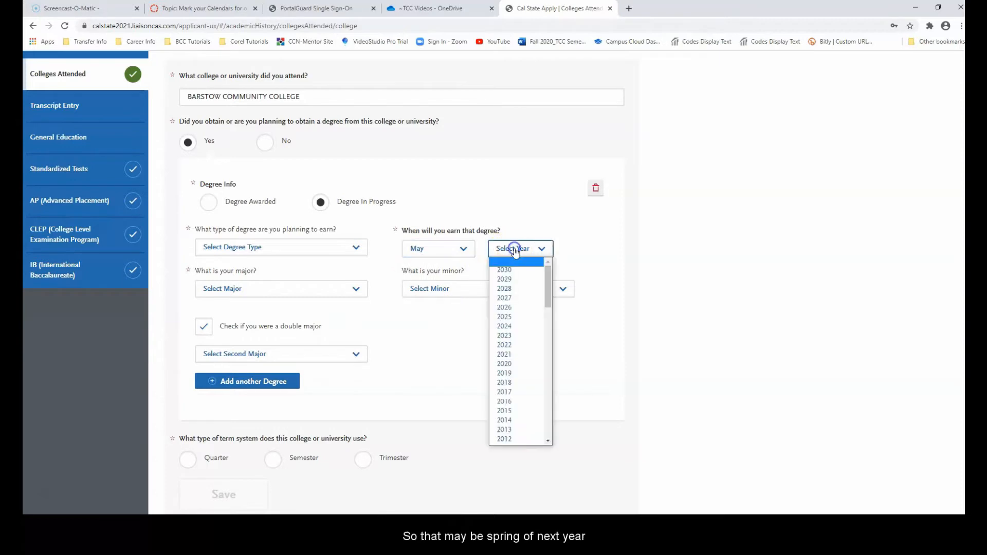
pyautogui.click(512, 352)
# Step: Change the date for earning the in-progress degree to December 2020
pyautogui.click(465, 248)
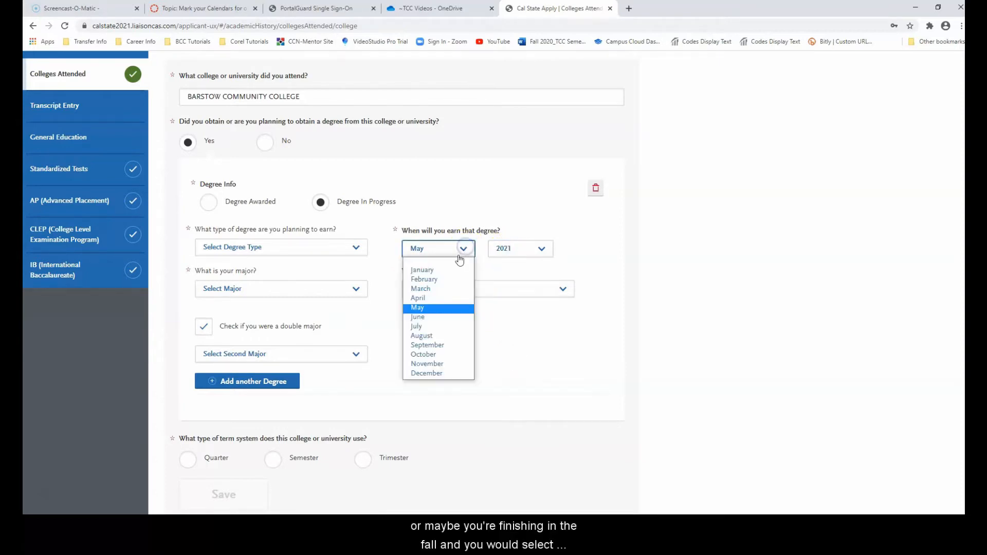
pyautogui.click(439, 373)
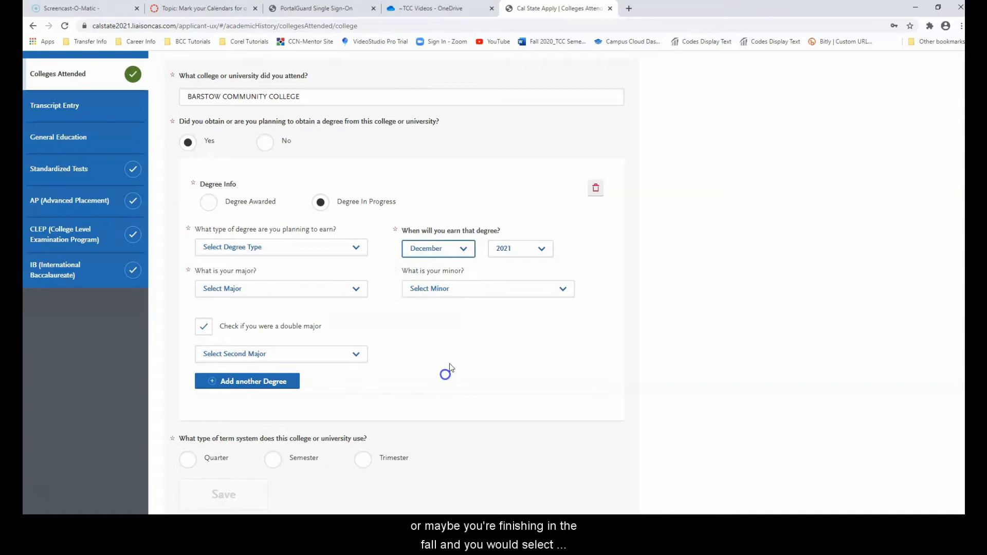
pyautogui.click(516, 251)
pyautogui.click(508, 353)
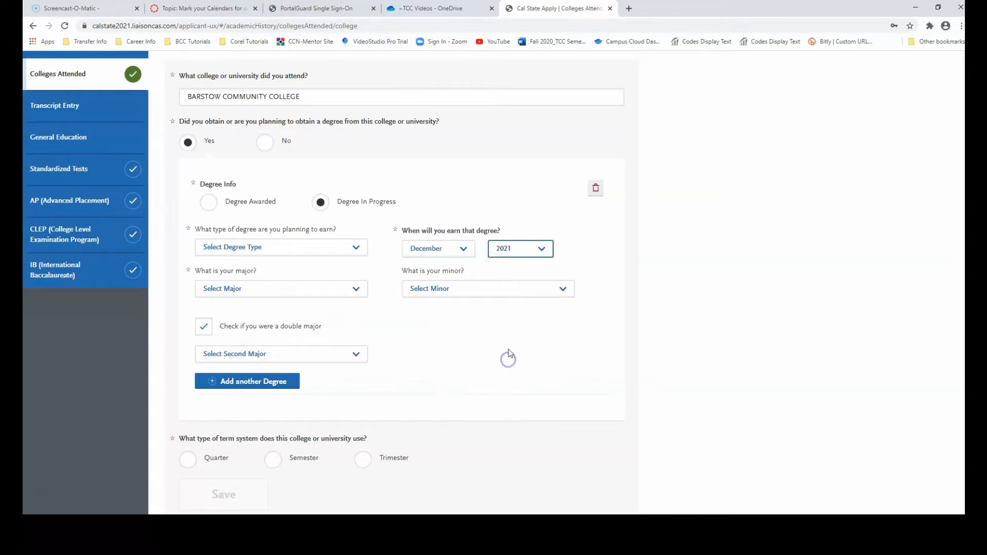
pyautogui.click(521, 253)
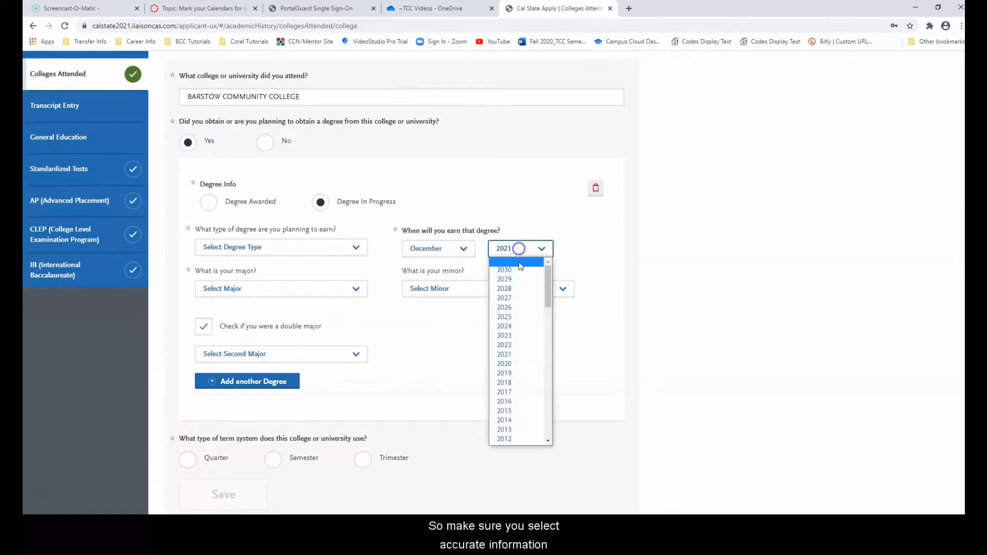
pyautogui.click(514, 362)
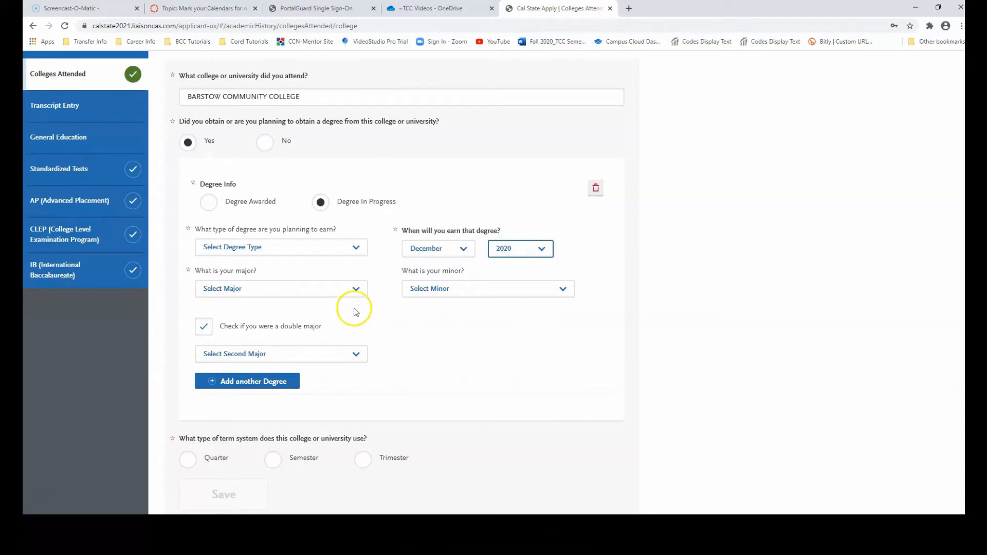
# Step: Choose Semester as the college's term system and set the first semester attended to Fall, August 2019
pyautogui.scroll(-2, 243, 353)
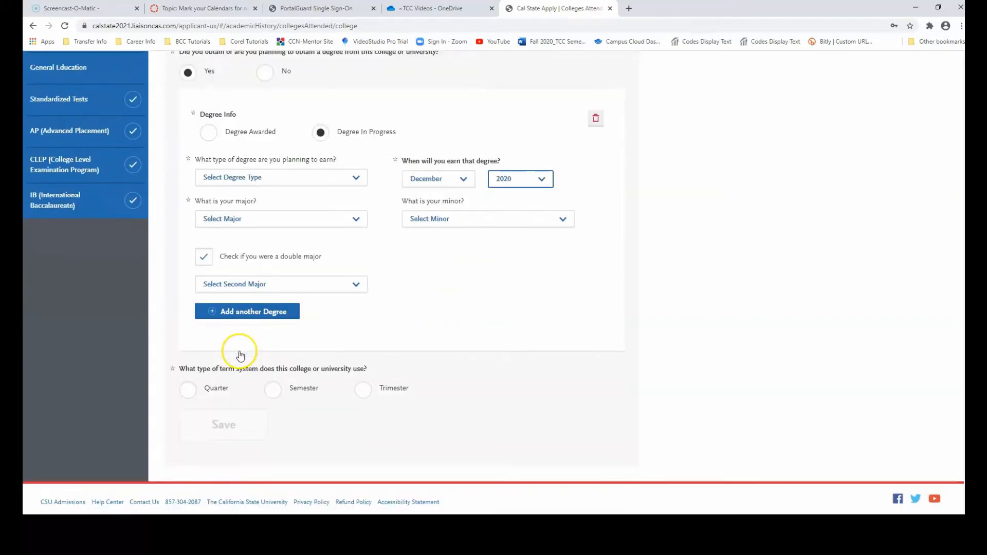
pyautogui.click(274, 389)
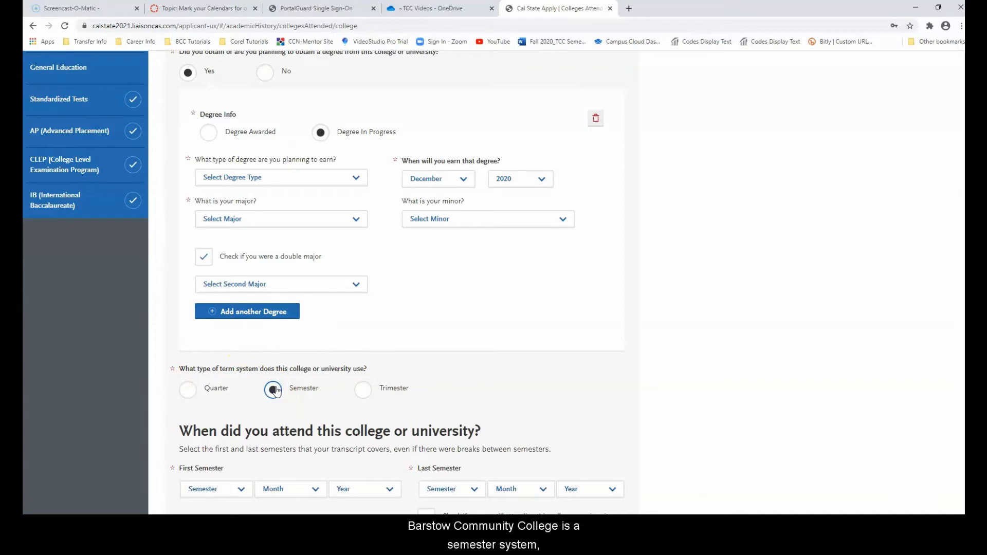
pyautogui.scroll(-4, 276, 391)
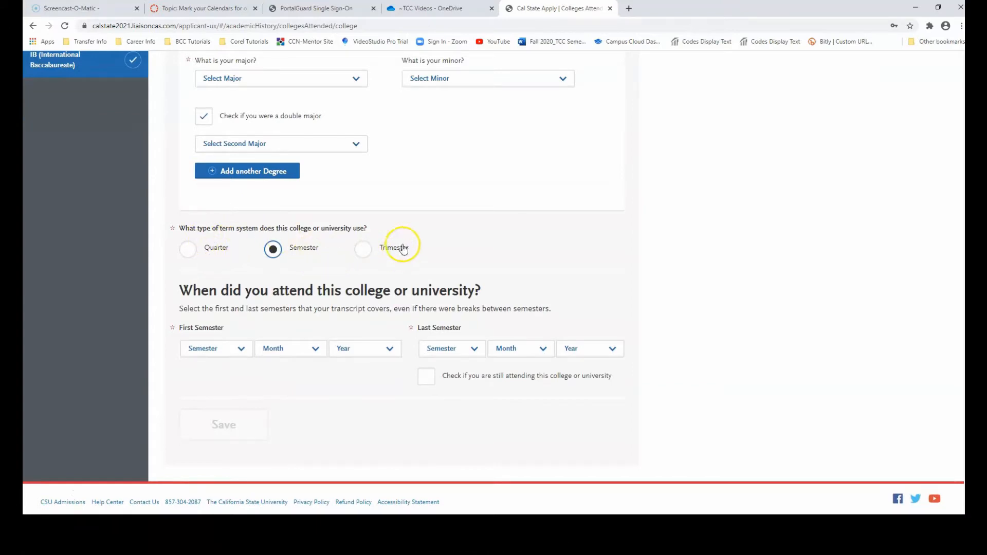
pyautogui.click(237, 349)
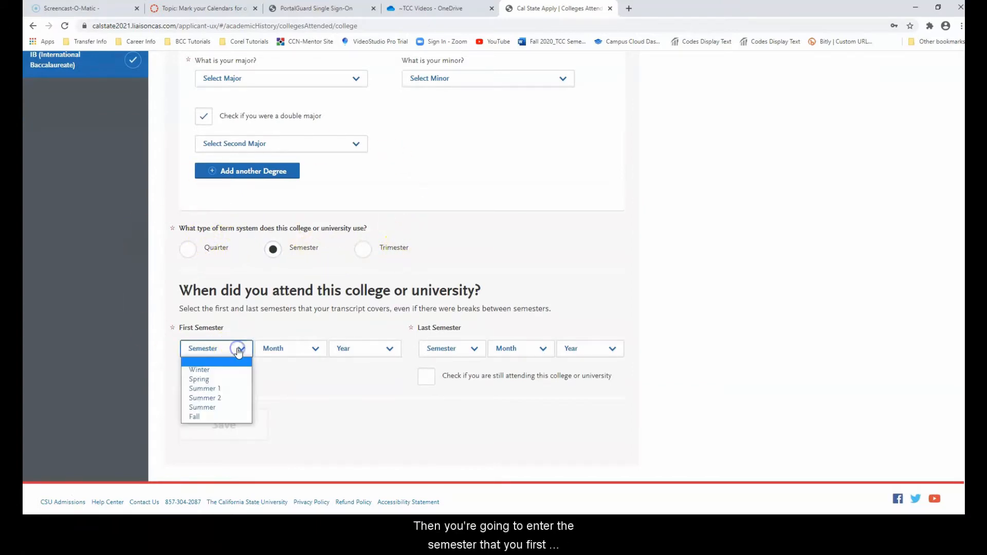
pyautogui.click(222, 417)
pyautogui.click(294, 350)
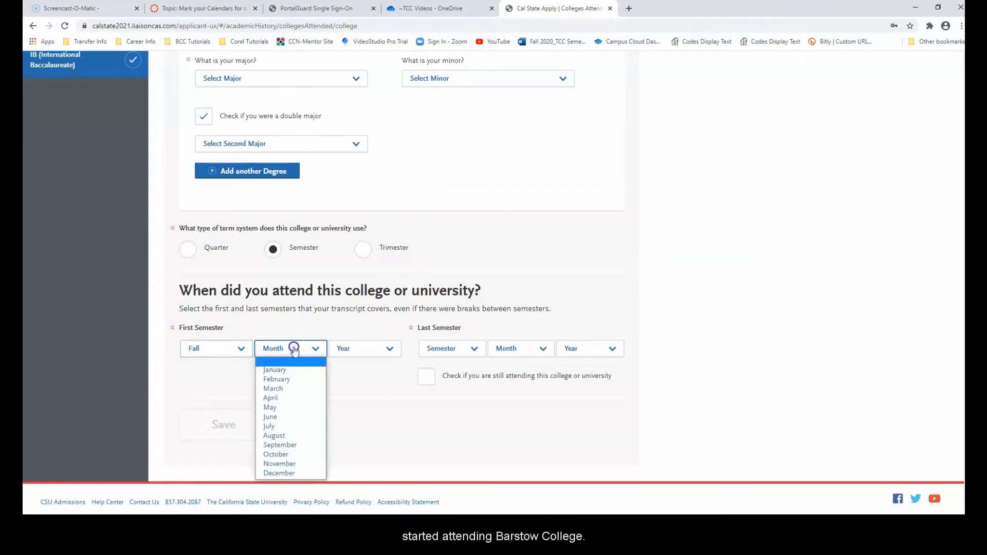
pyautogui.click(291, 436)
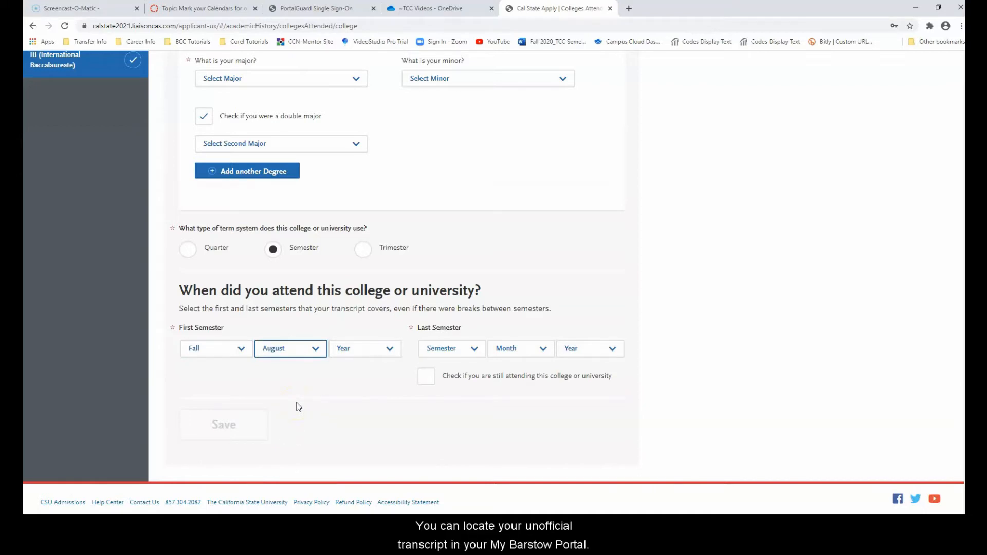
pyautogui.click(370, 353)
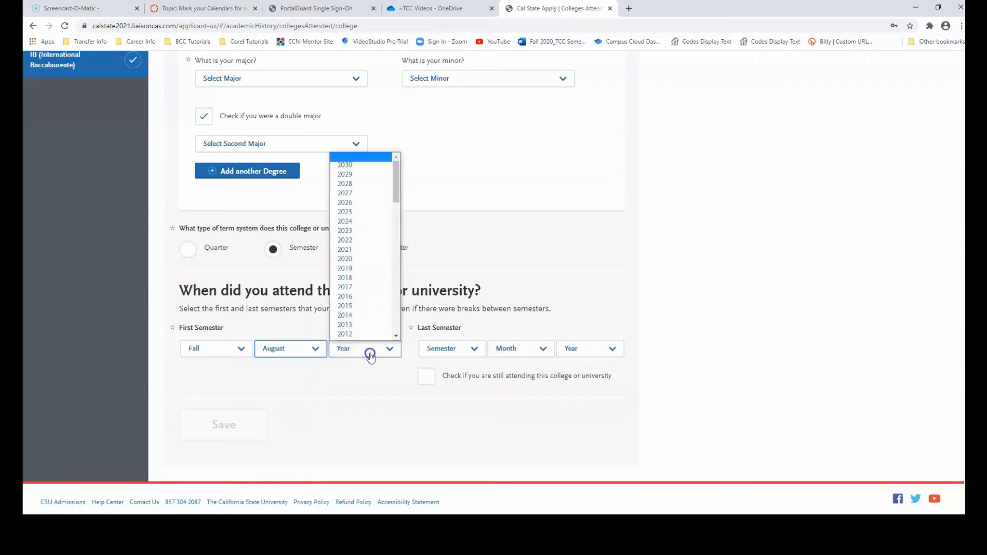
pyautogui.click(370, 268)
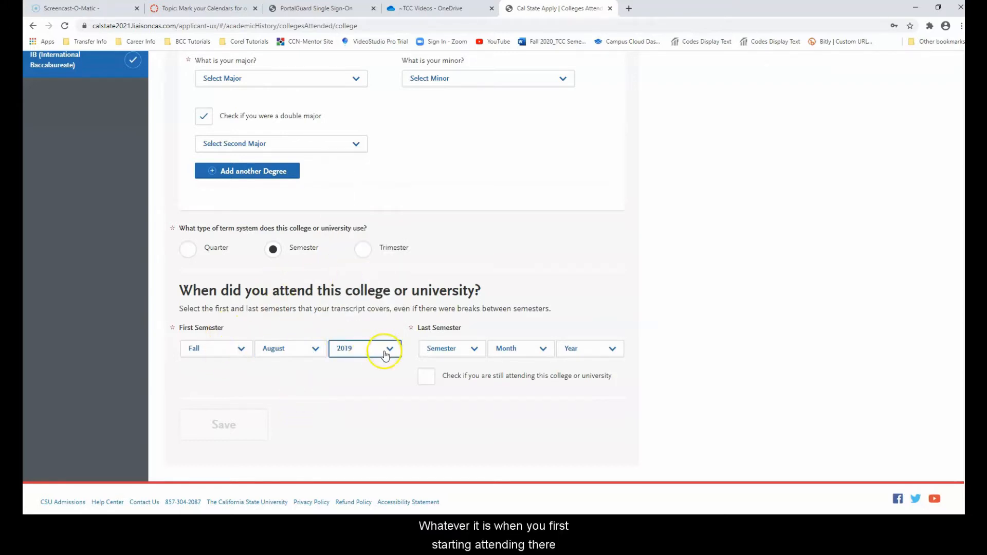
# Step: Mark and unmark the still-attending option, and set the last semester attended to Summer, June 2019
pyautogui.click(426, 379)
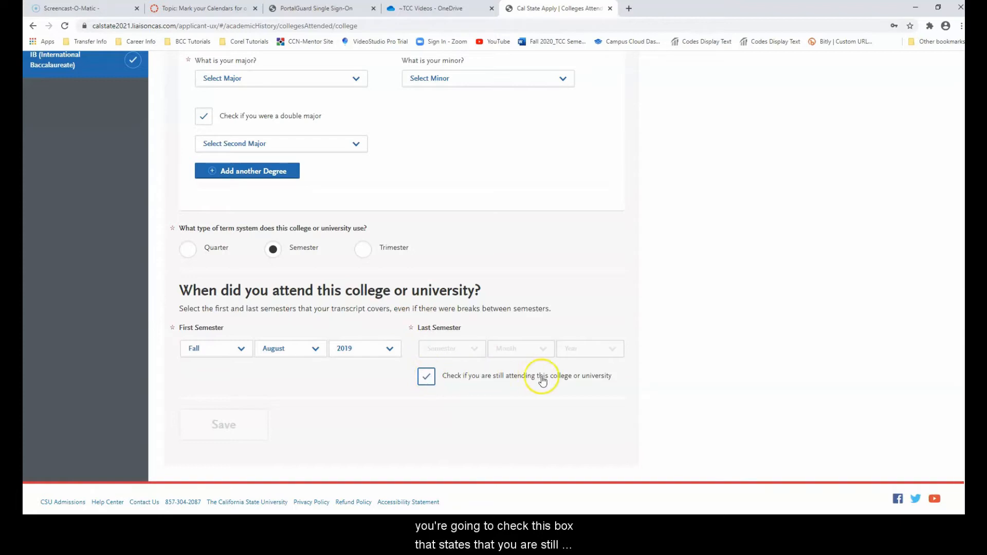
pyautogui.click(426, 378)
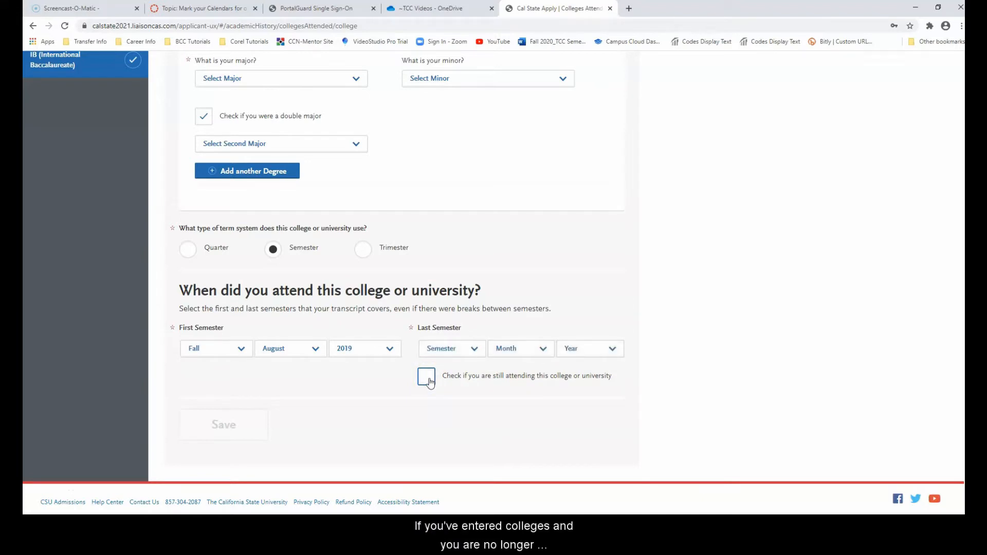
pyautogui.click(473, 350)
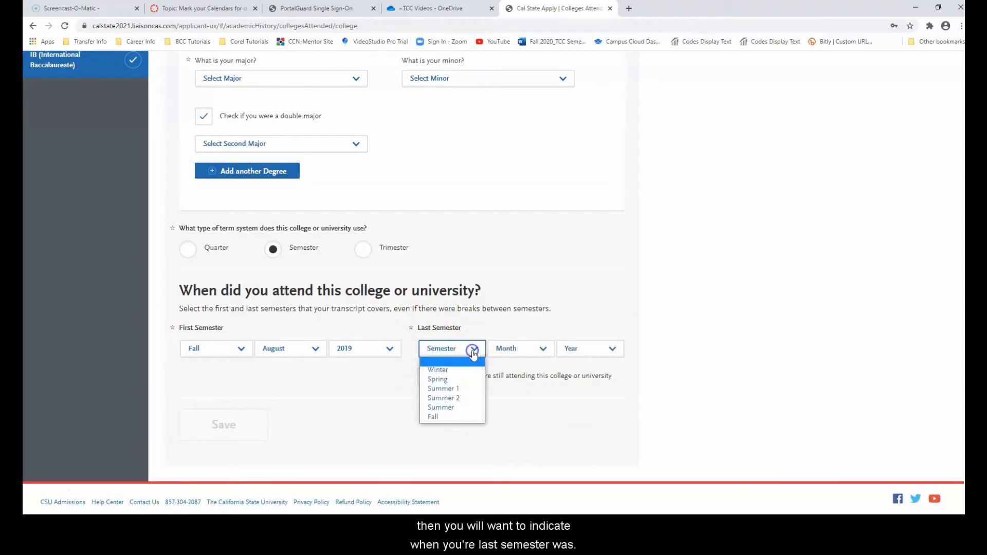
pyautogui.click(467, 412)
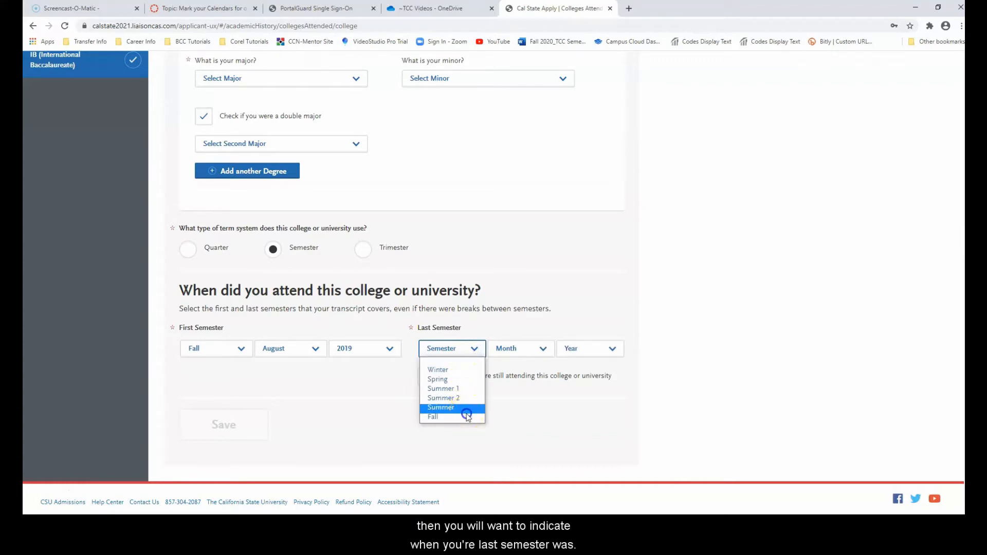
pyautogui.click(503, 351)
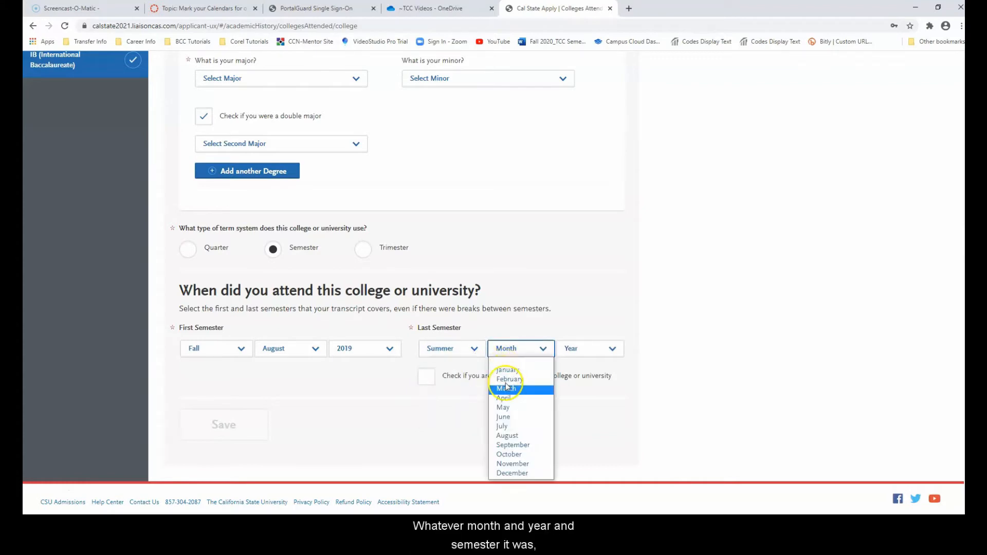
pyautogui.click(503, 417)
pyautogui.click(579, 350)
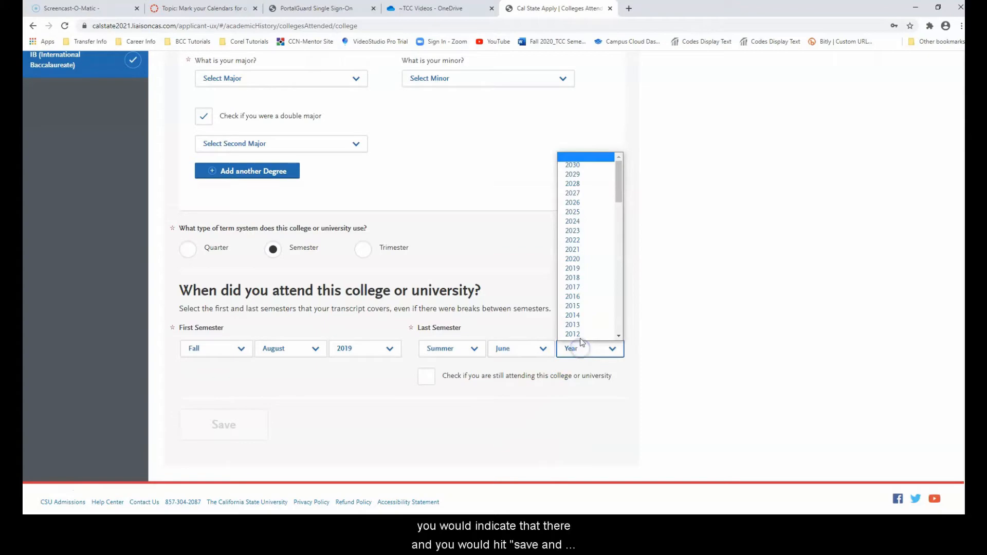
pyautogui.click(573, 268)
pyautogui.click(437, 338)
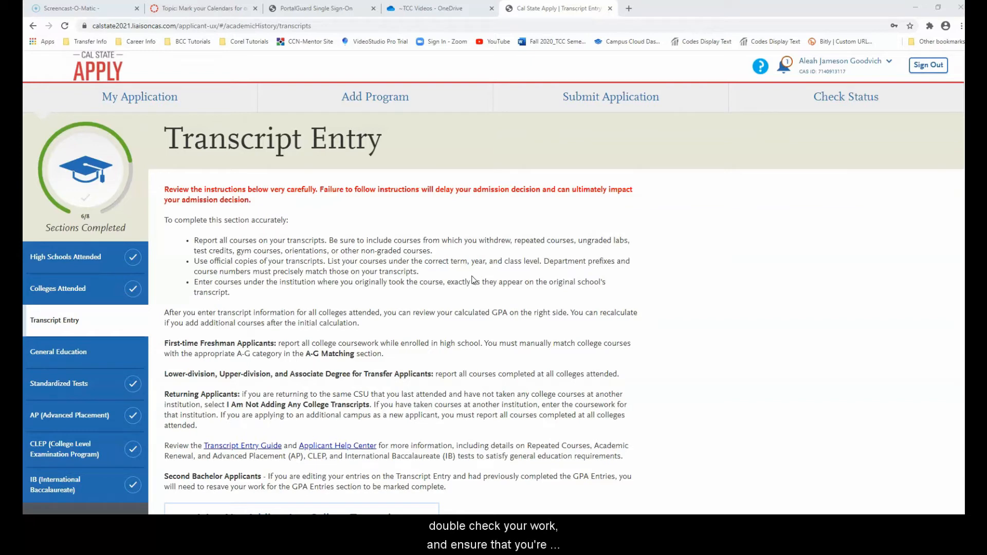
# Step: Review the Transcript Entry instructions, start the Barstow Community College transcript and add a semester to it
pyautogui.scroll(-3, 472, 280)
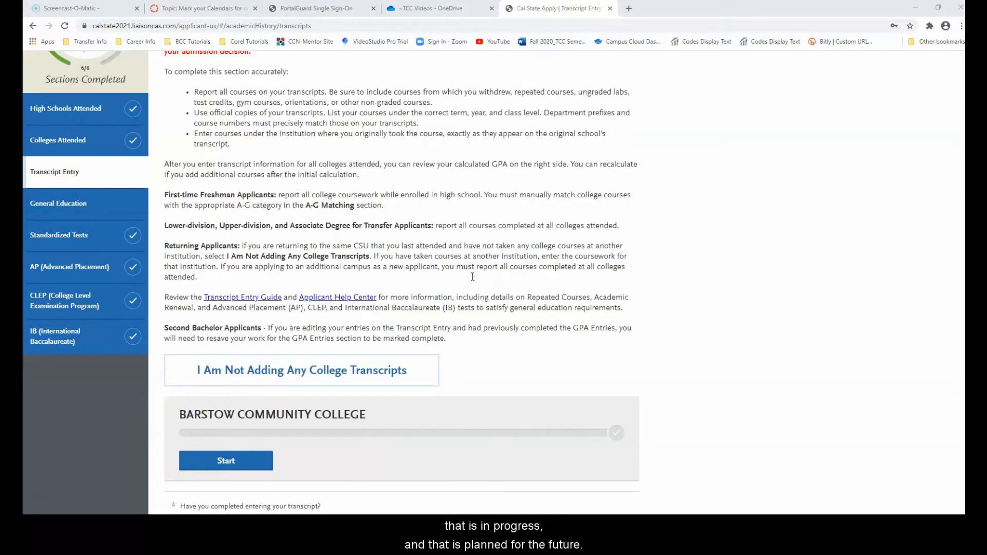
pyautogui.scroll(-1, 472, 276)
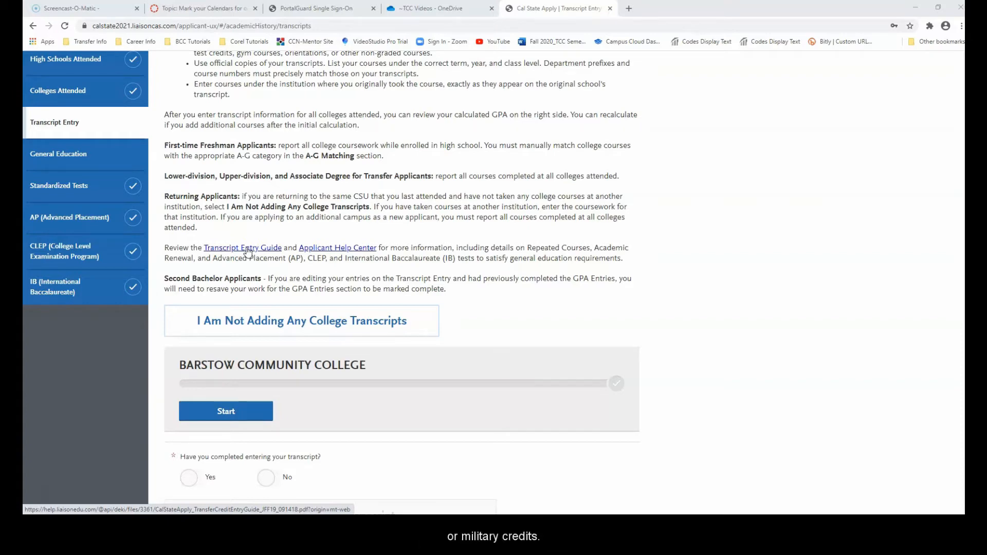
pyautogui.scroll(-1, 248, 252)
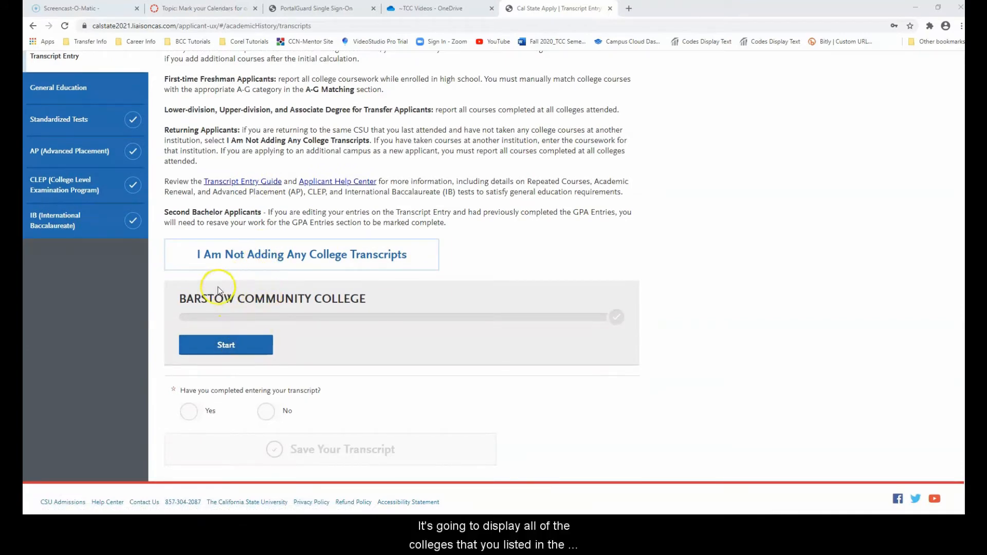
pyautogui.scroll(3, 207, 297)
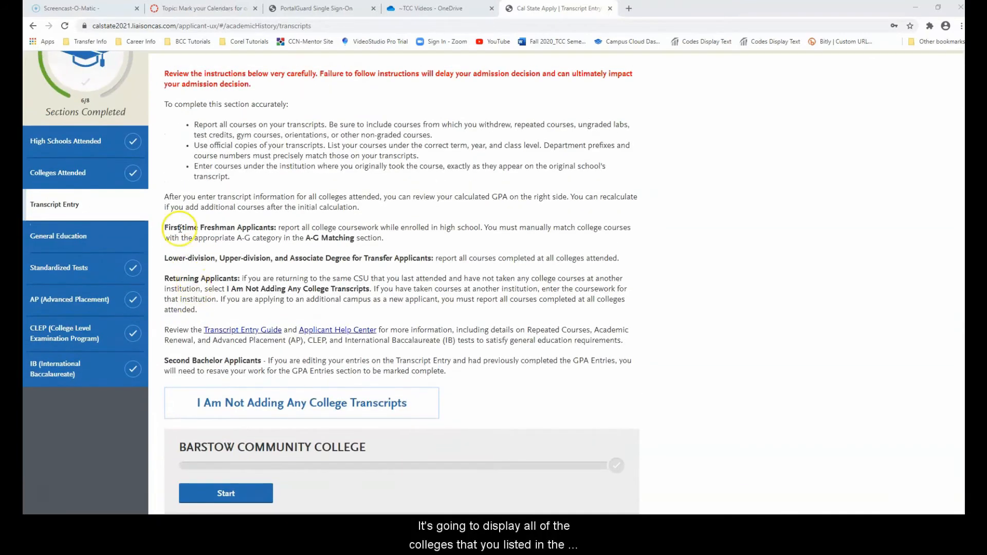
pyautogui.scroll(-3, 272, 308)
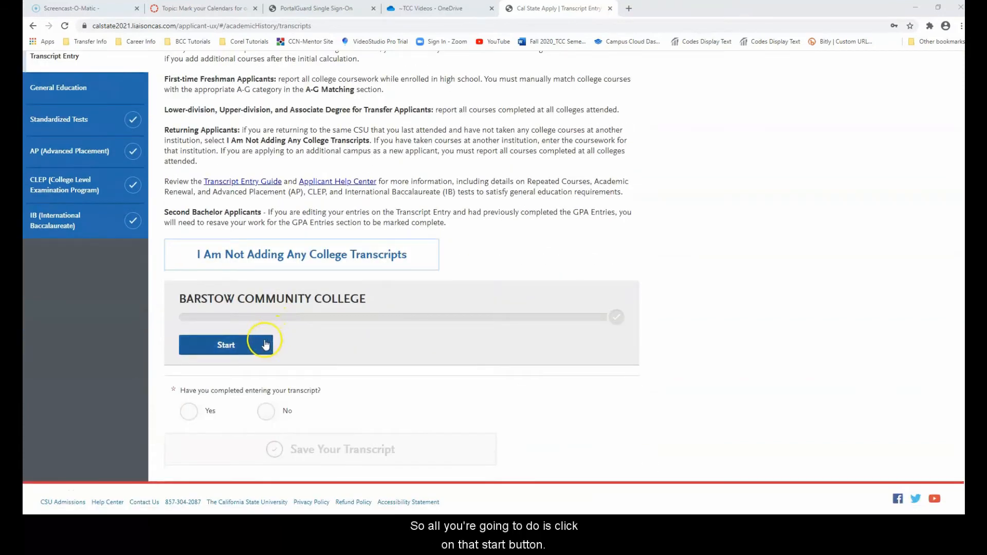
pyautogui.click(224, 346)
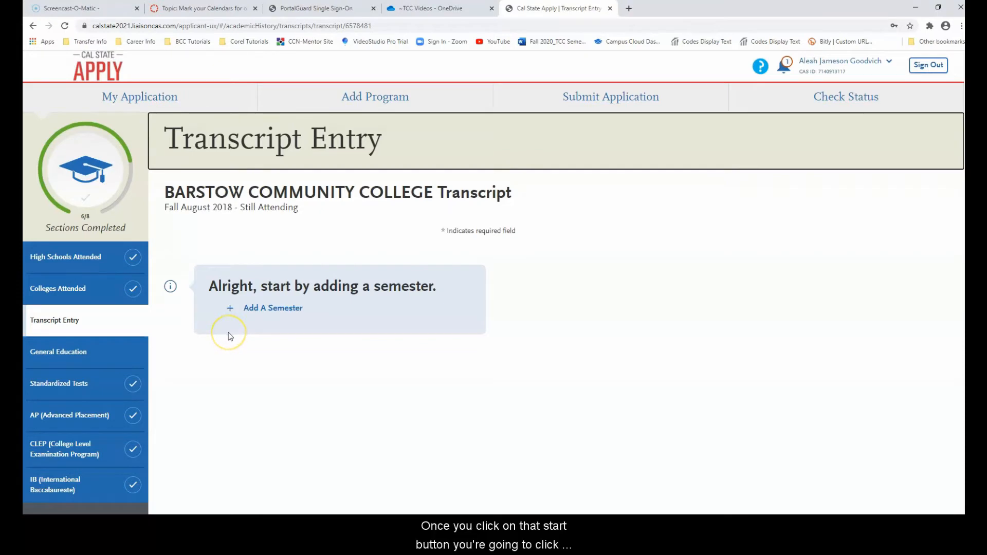
pyautogui.click(267, 310)
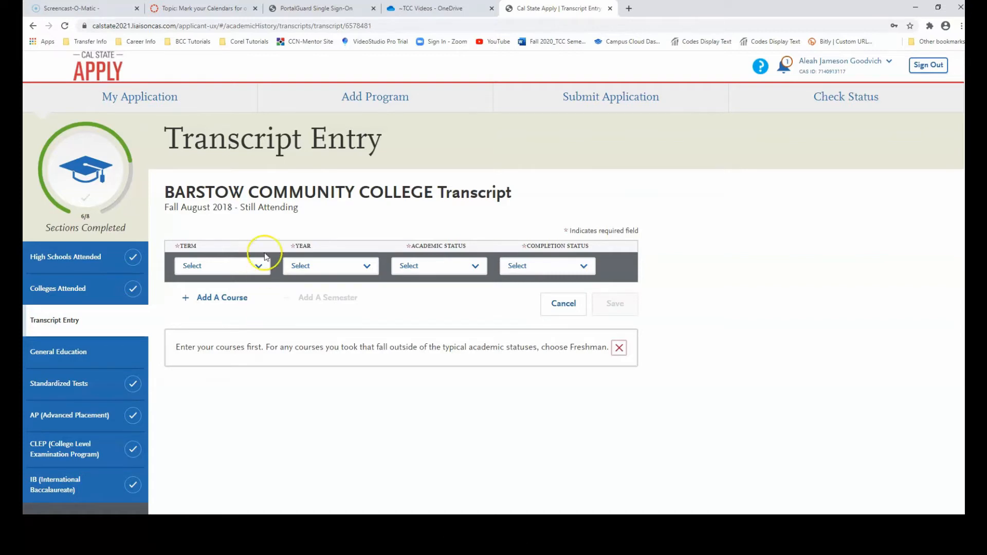
# Step: Set the new transcript semester's term to Fall and its year to 2018
pyautogui.moveTo(175, 192); pyautogui.dragTo(529, 187)
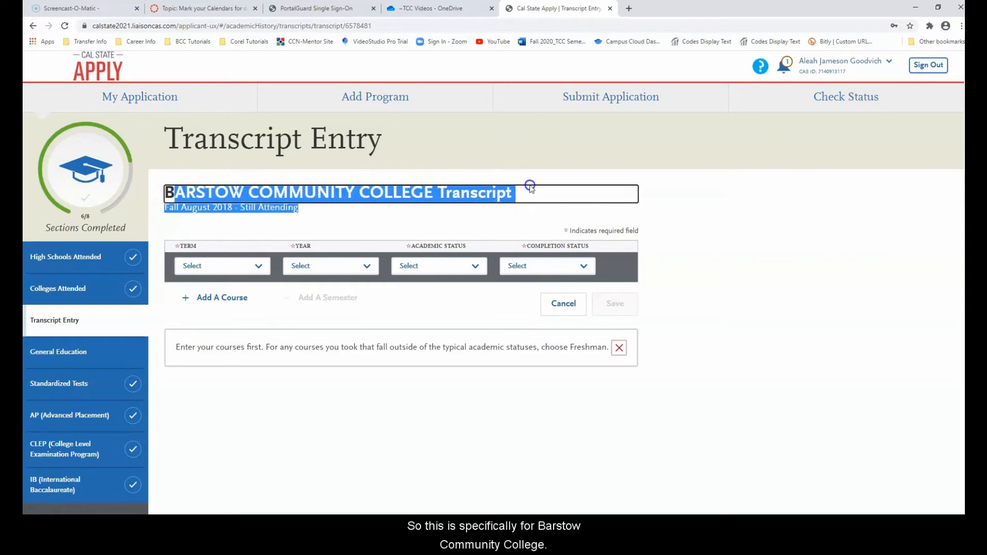
pyautogui.click(348, 223)
pyautogui.click(259, 266)
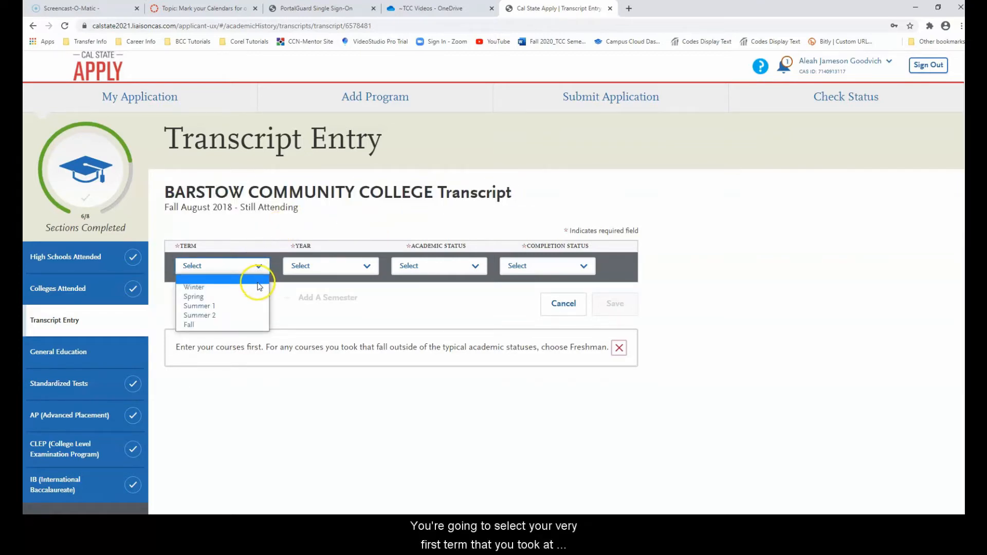
pyautogui.click(253, 327)
pyautogui.click(331, 267)
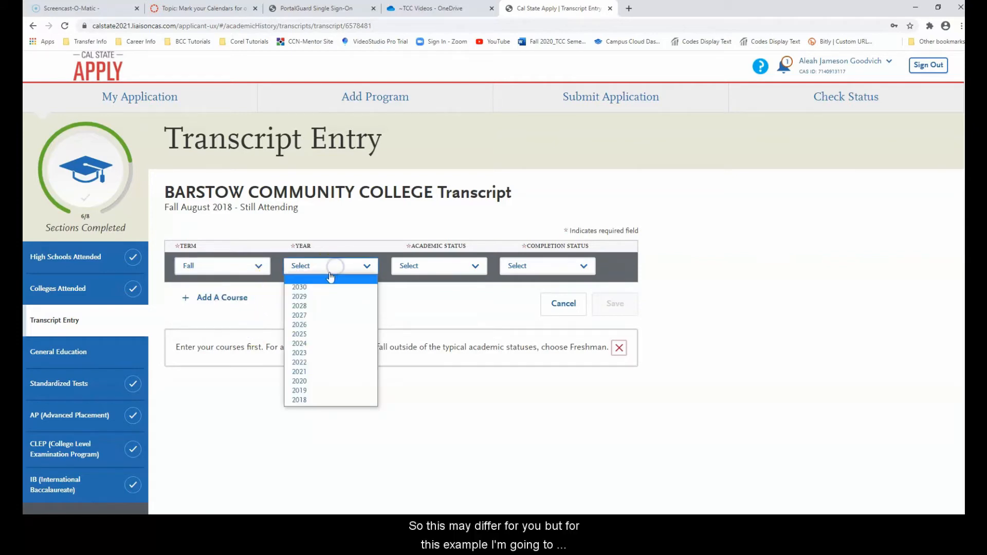
pyautogui.click(315, 400)
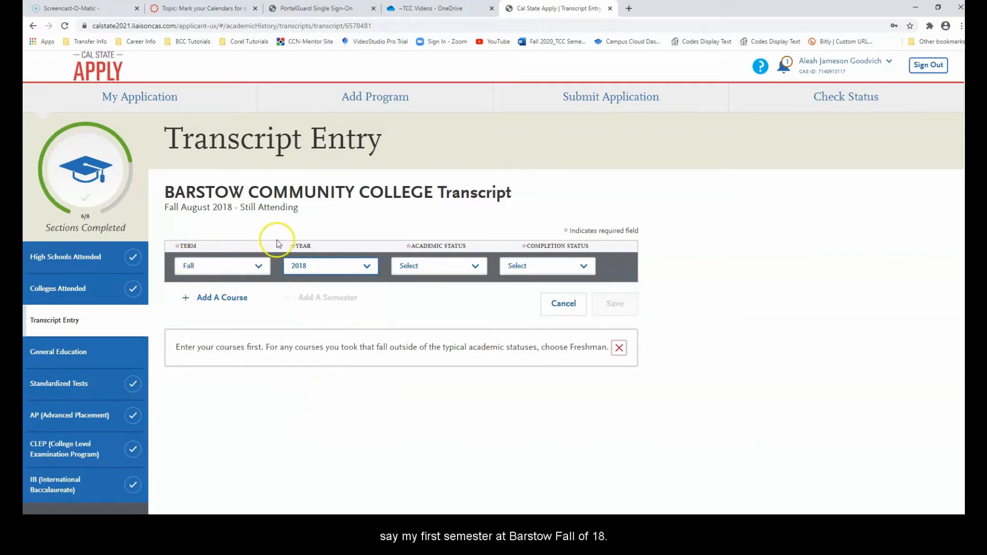
# Step: Set the Fall 2018 semester's academic status to Freshman and its completion status to Completed
pyautogui.click(451, 268)
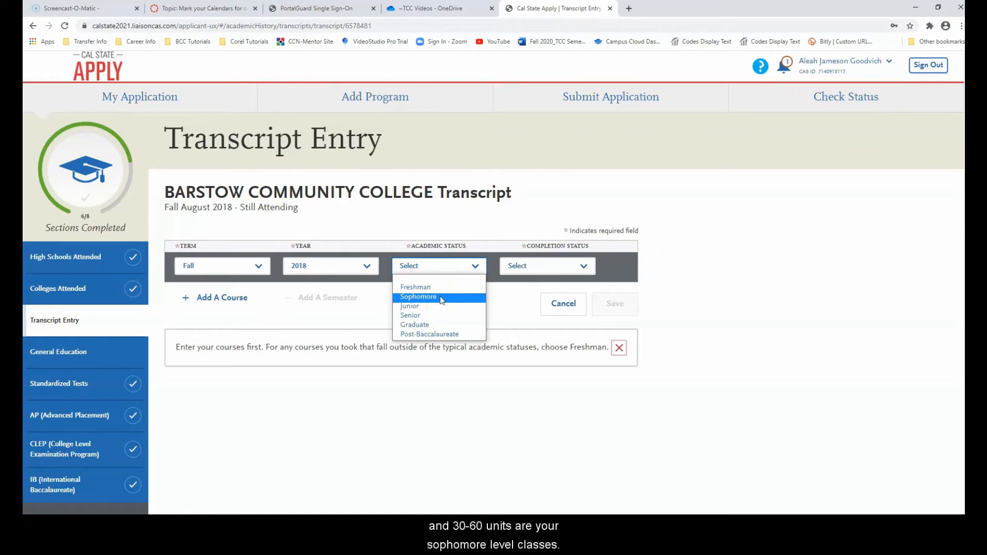
pyautogui.click(441, 289)
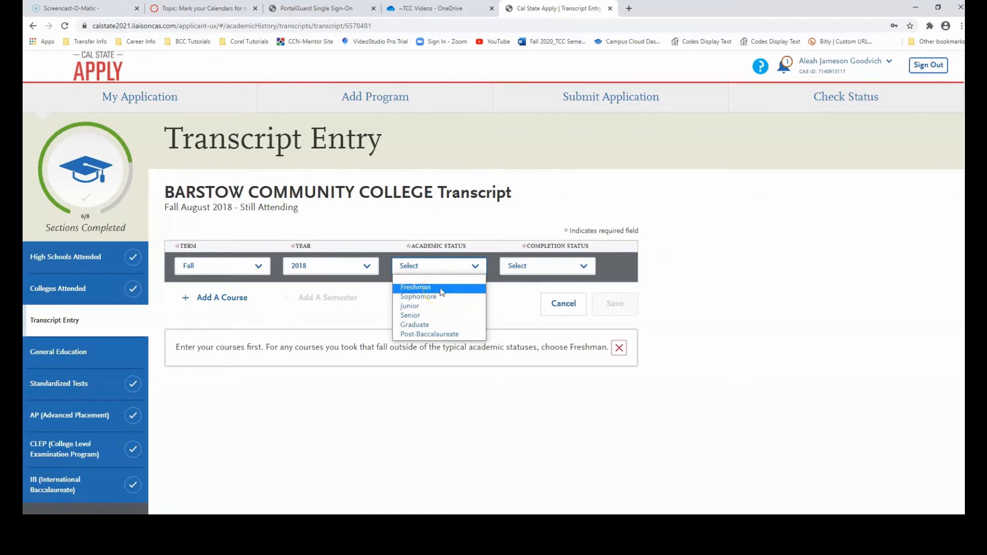
pyautogui.click(440, 289)
pyautogui.click(556, 267)
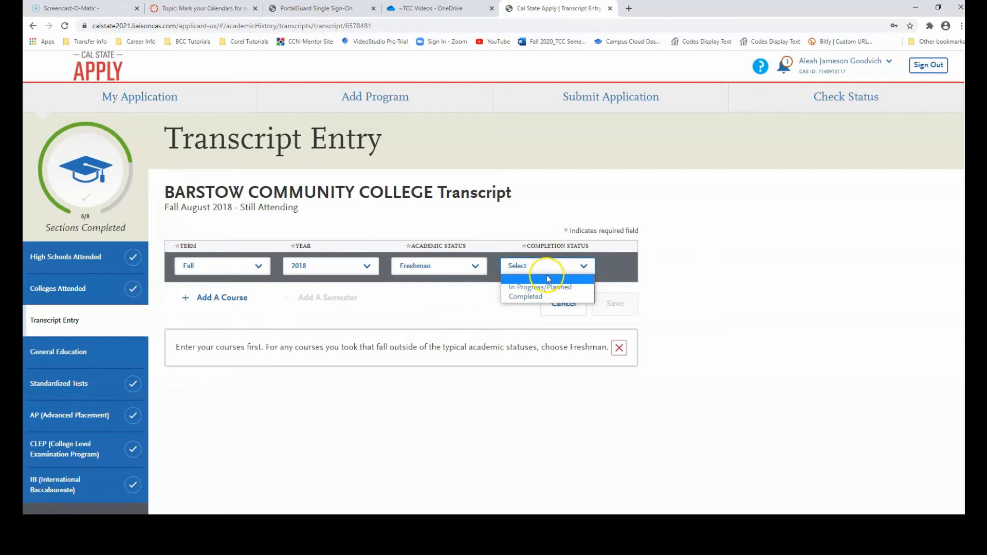
pyautogui.click(525, 298)
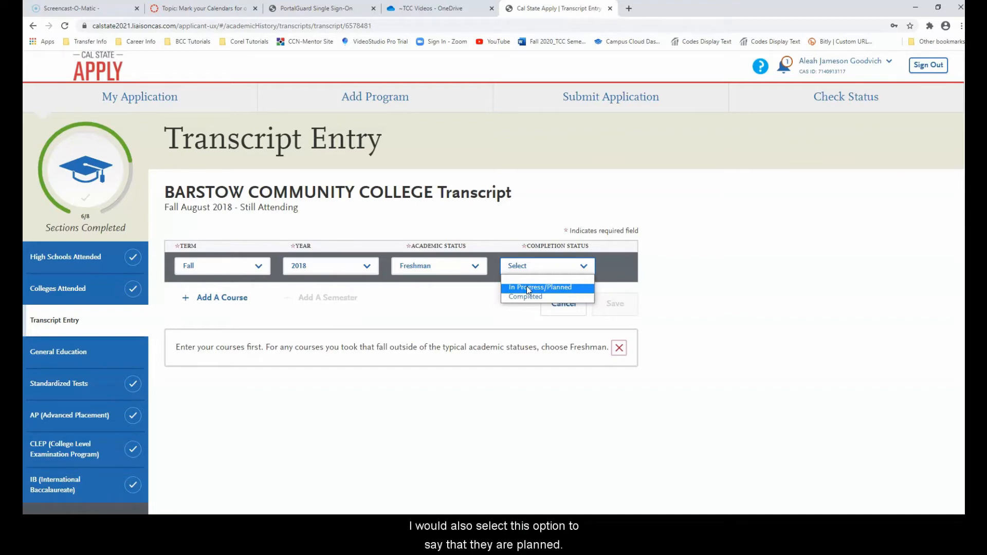
pyautogui.click(526, 296)
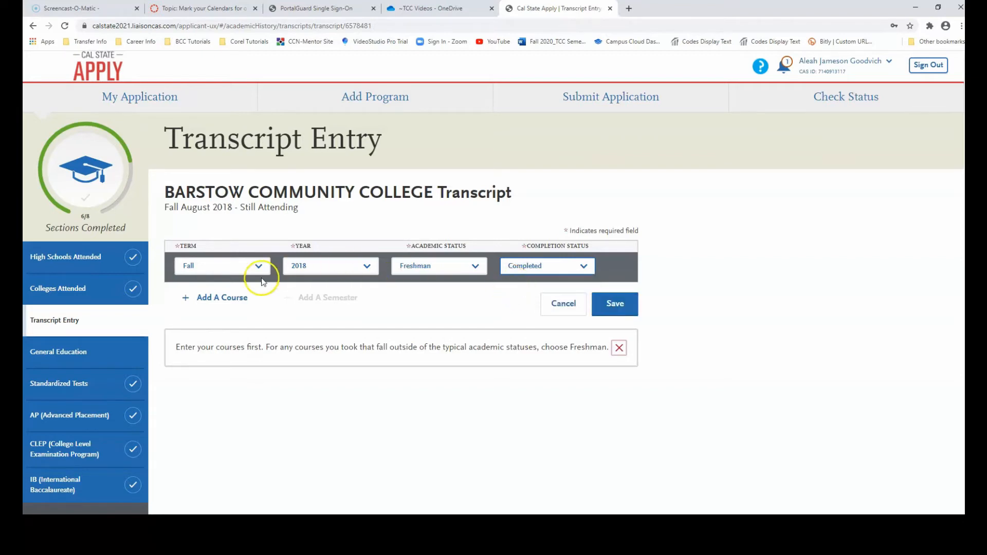
# Step: Add a course to the Fall 2018 semester and choose ENGL1A as its course code
pyautogui.click(203, 299)
pyautogui.click(200, 314)
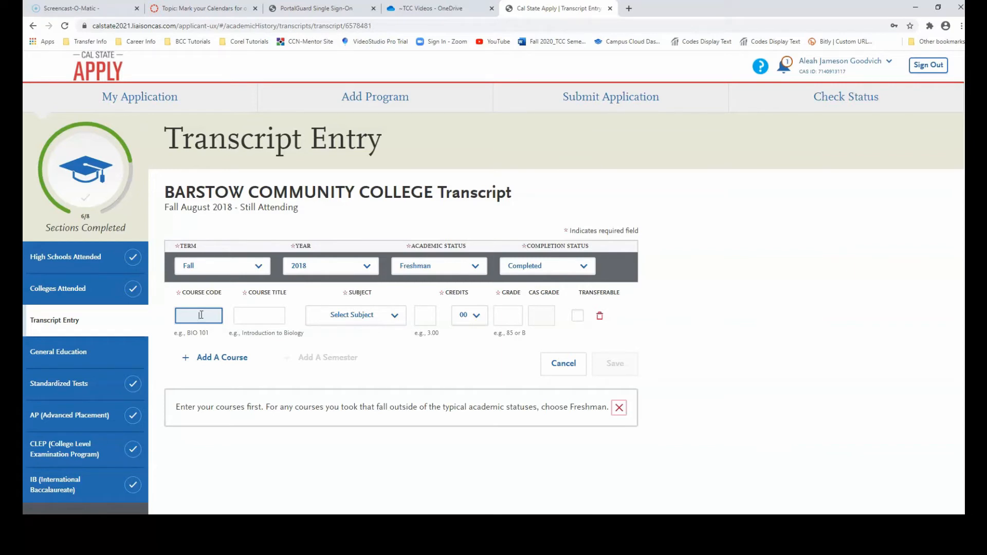
pyautogui.write('engl')
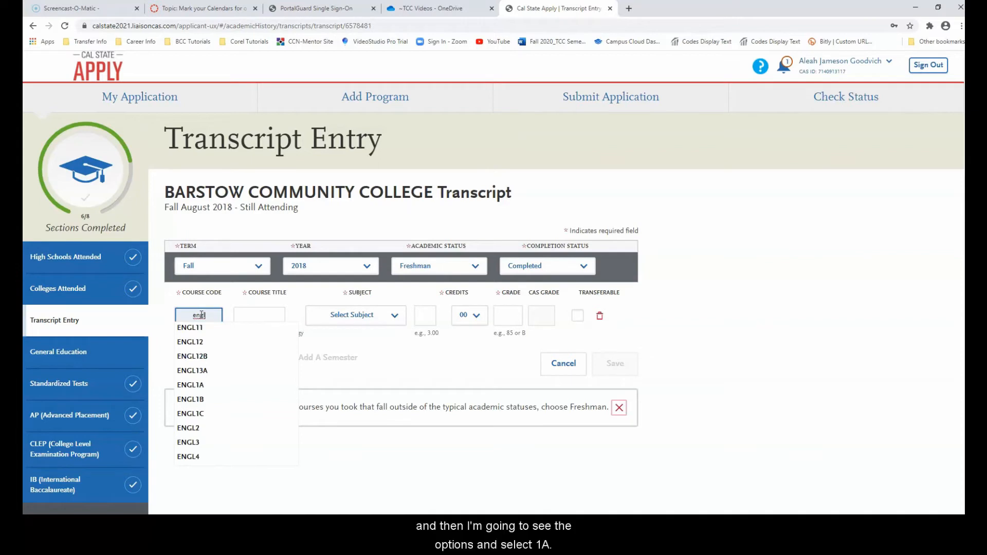
pyautogui.click(199, 387)
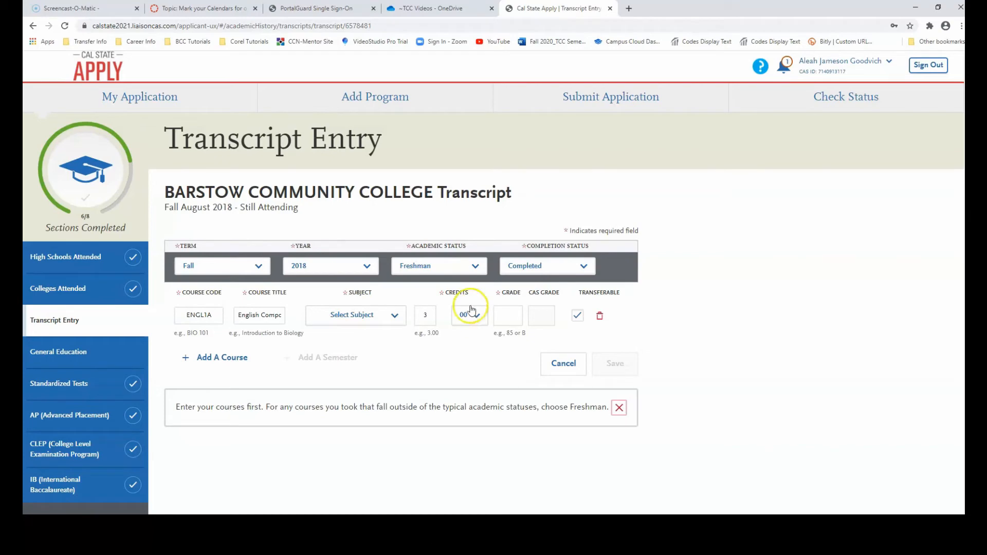
# Step: Set the ENGL1A course's subject to English and its grade to A
pyautogui.click(368, 316)
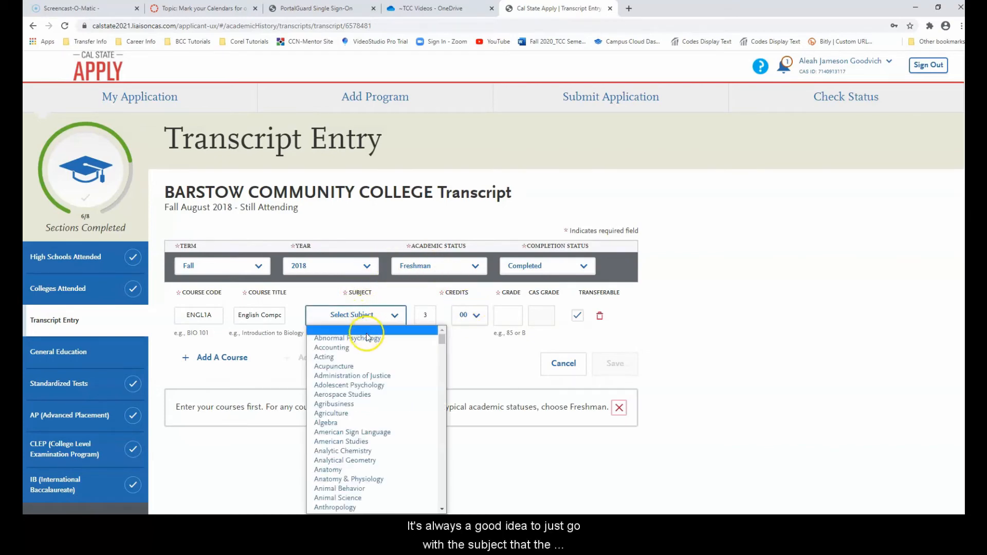
pyautogui.scroll(-6, 369, 375)
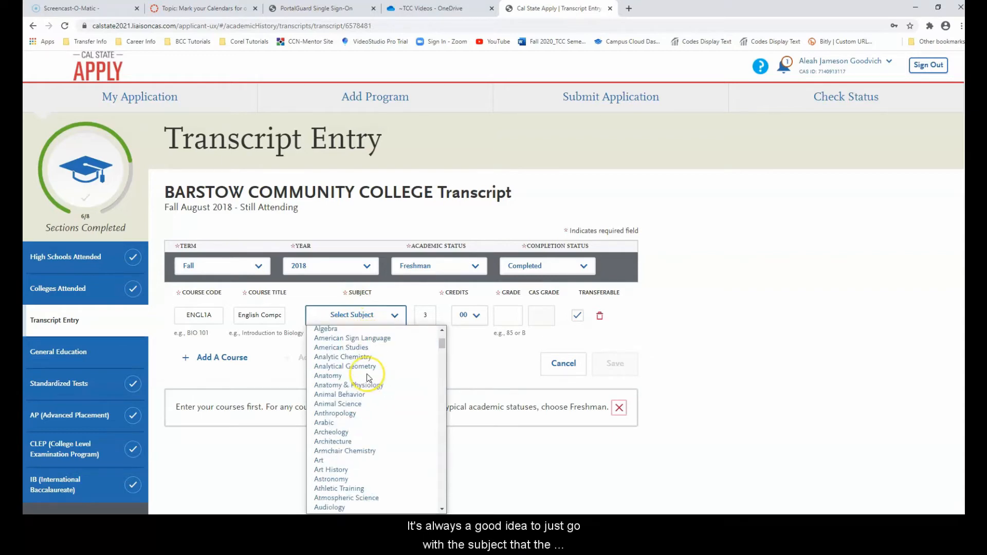
pyautogui.scroll(-10, 369, 378)
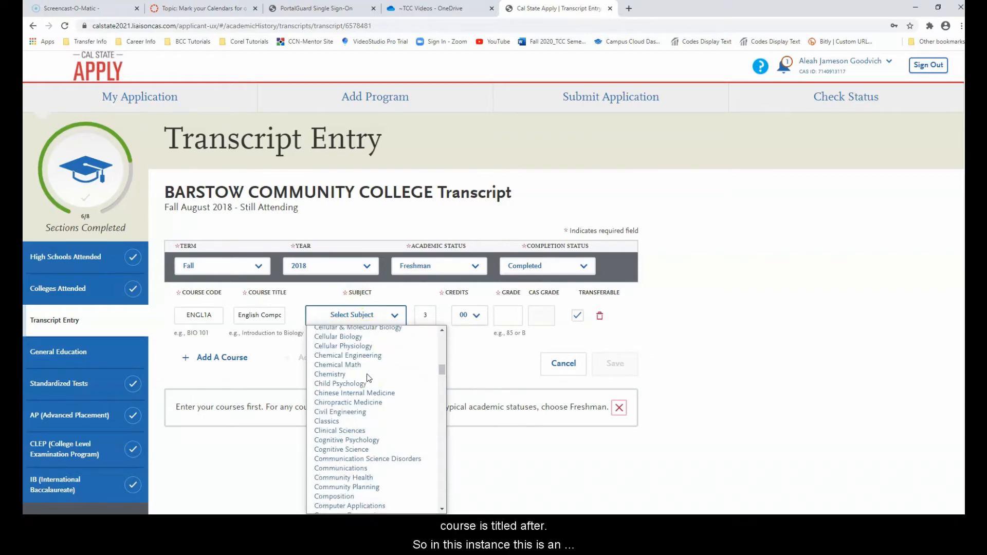
pyautogui.scroll(-15, 369, 378)
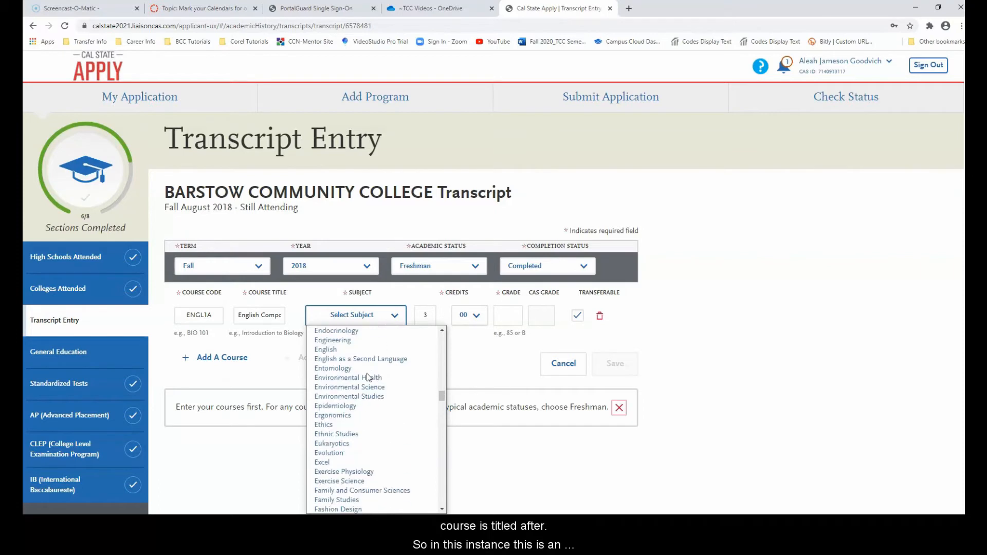
pyautogui.scroll(-3, 369, 378)
pyautogui.click(358, 349)
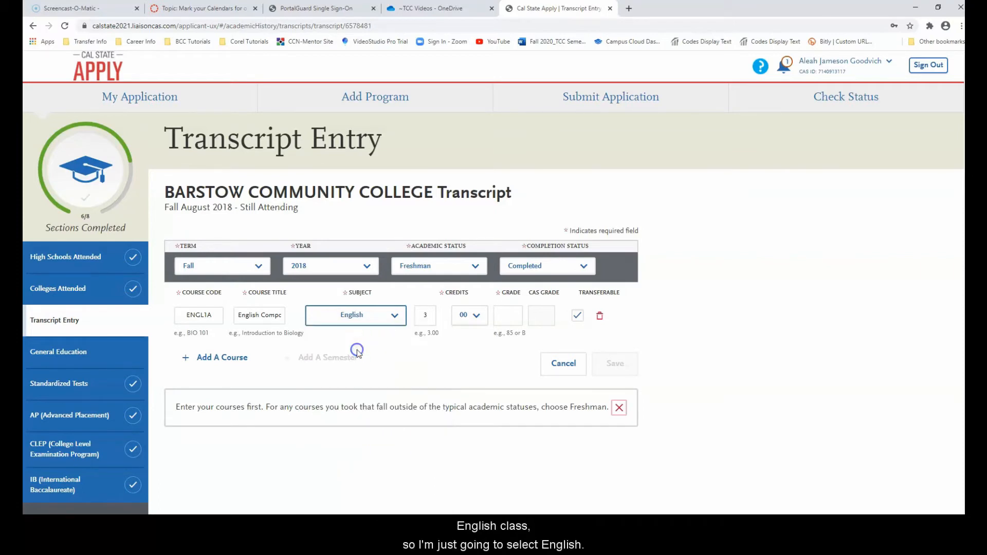
pyautogui.click(506, 315)
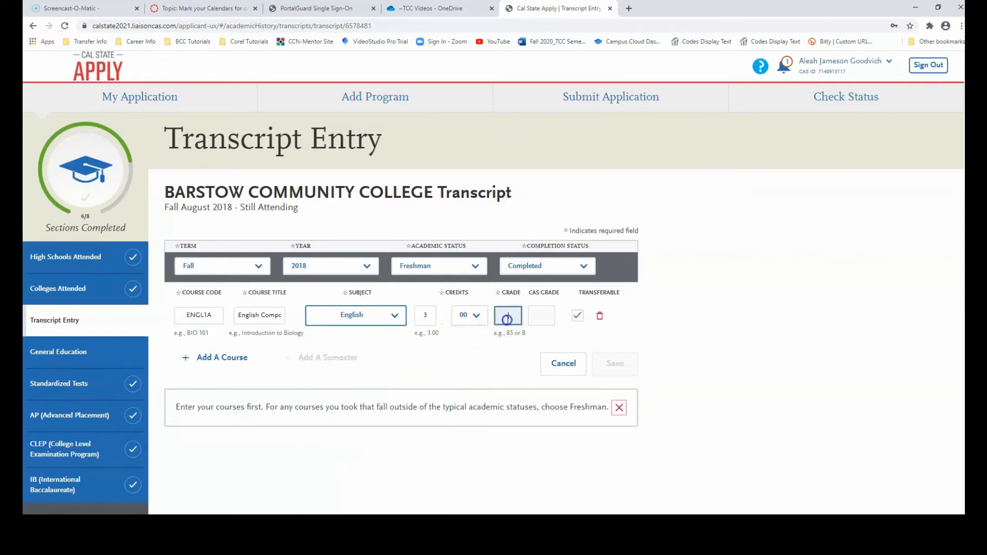
pyautogui.click(509, 338)
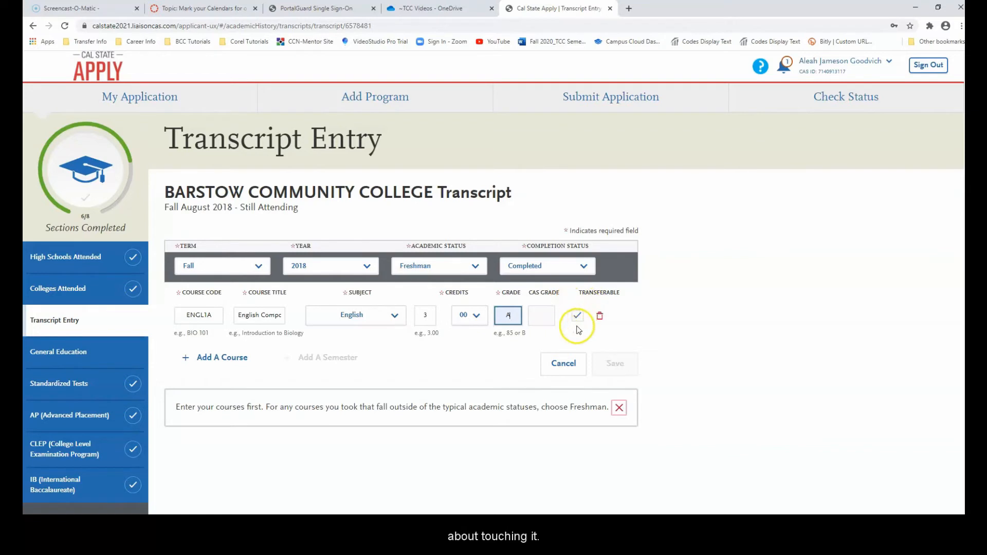
pyautogui.click(436, 353)
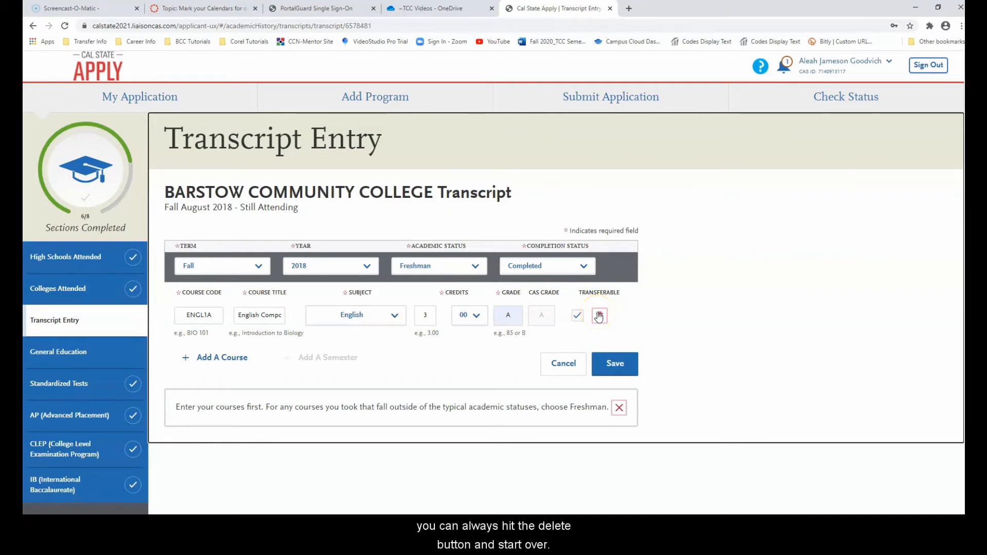
# Step: Add a second course to the Fall 2018 semester and choose MATH3 as its course code
pyautogui.click(238, 355)
pyautogui.click(214, 348)
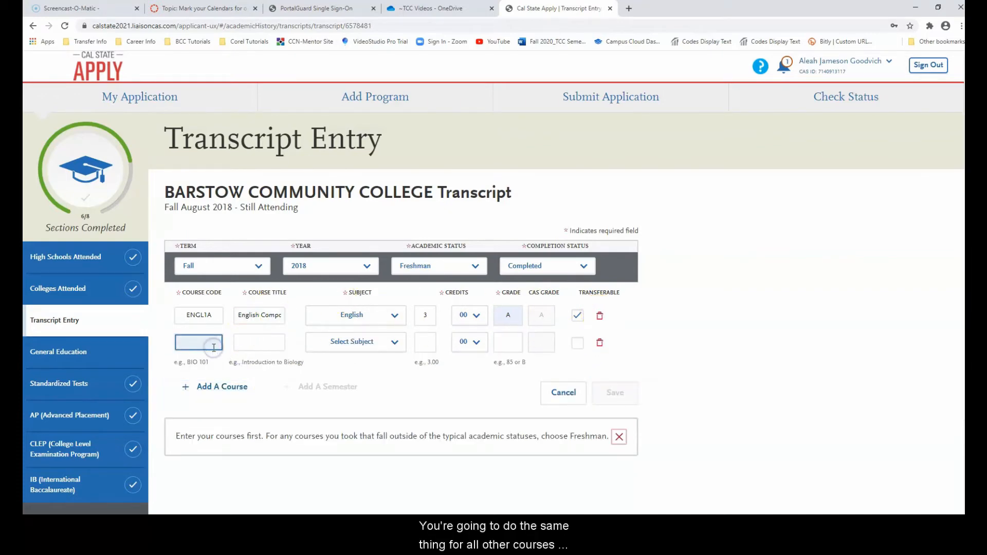
pyautogui.write('ma')
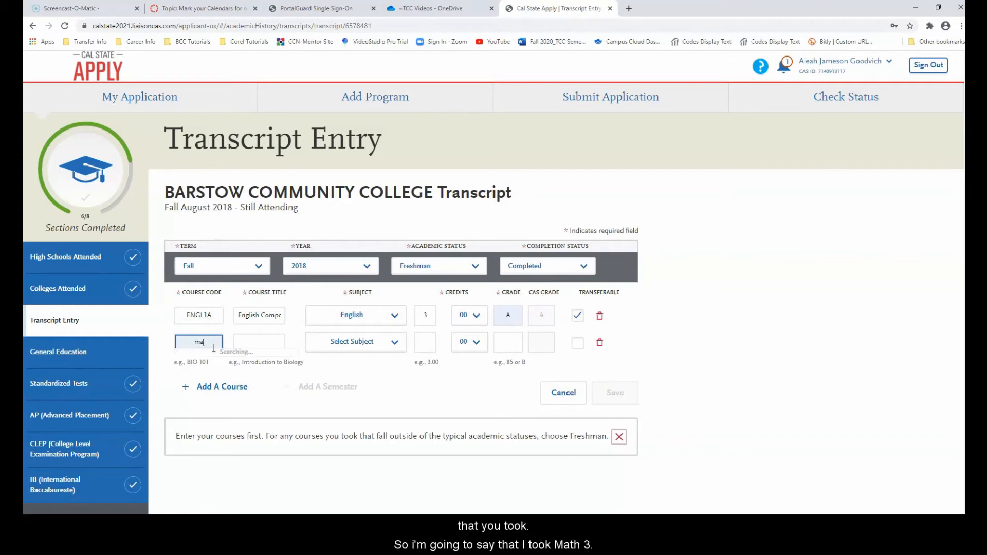
pyautogui.write('th3')
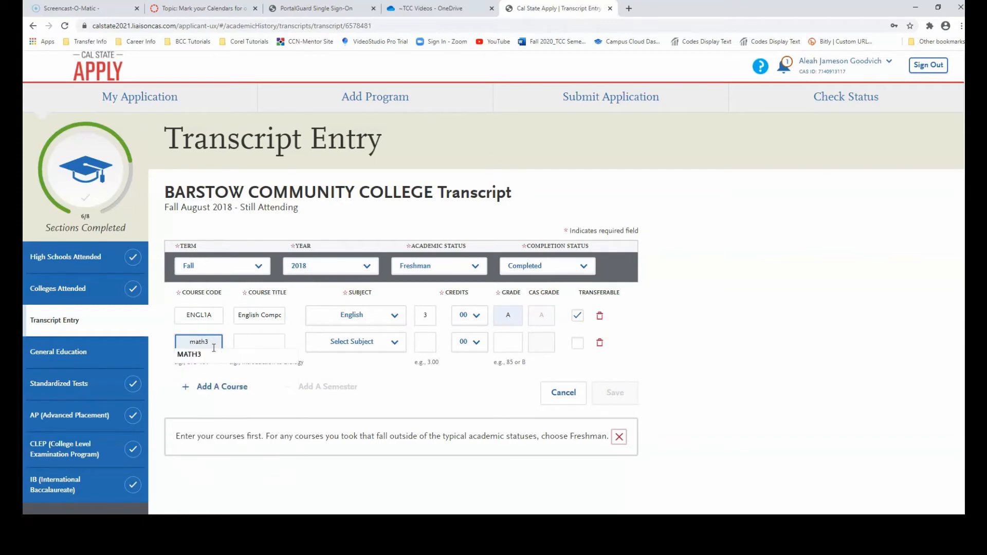
pyautogui.click(209, 355)
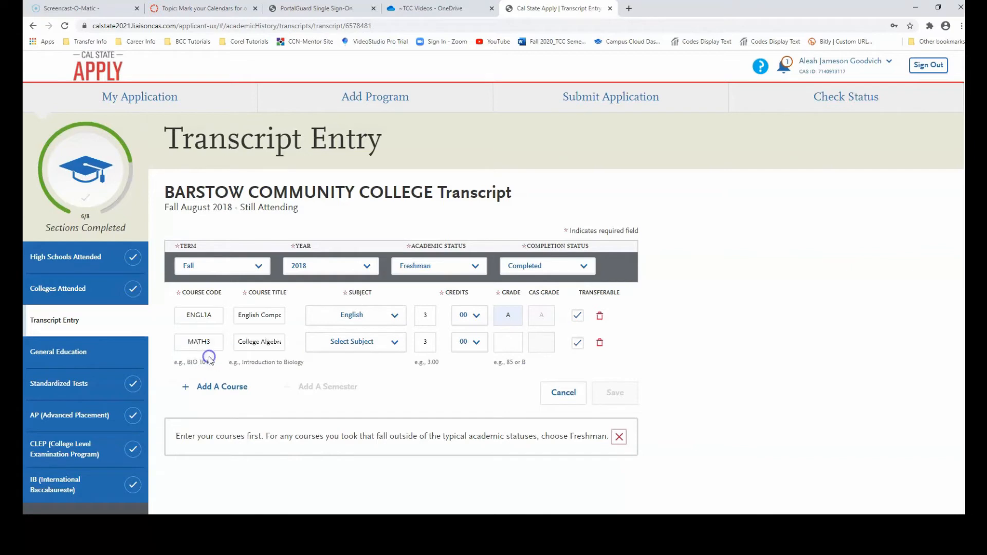
# Step: Set the MATH3 course's subject to Mathematics and its grade to A
pyautogui.click(380, 349)
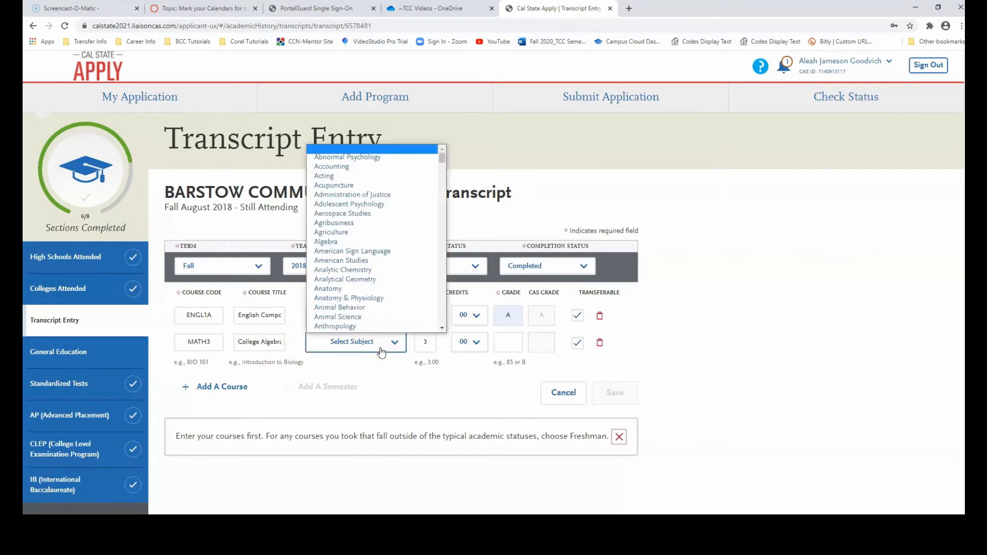
pyautogui.write('math')
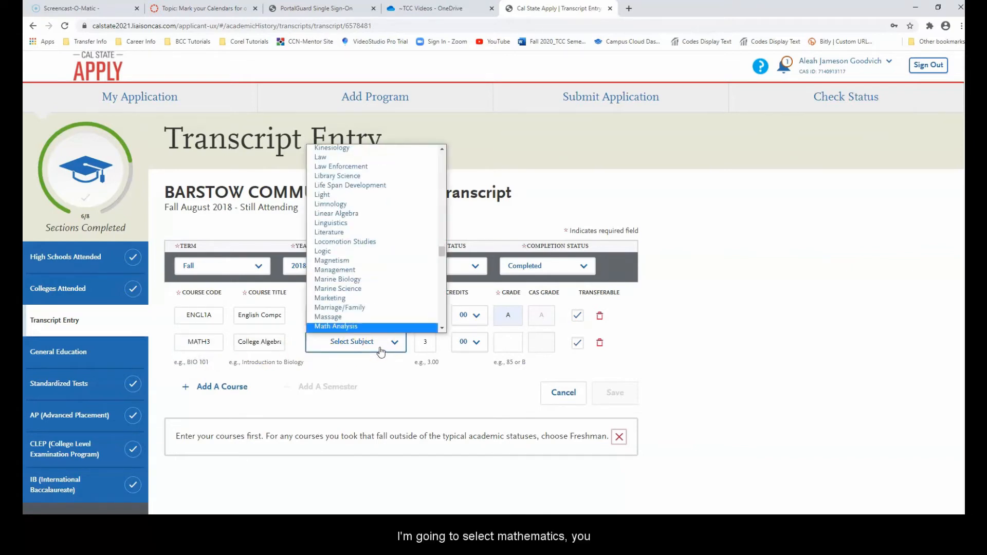
pyautogui.scroll(-2, 363, 306)
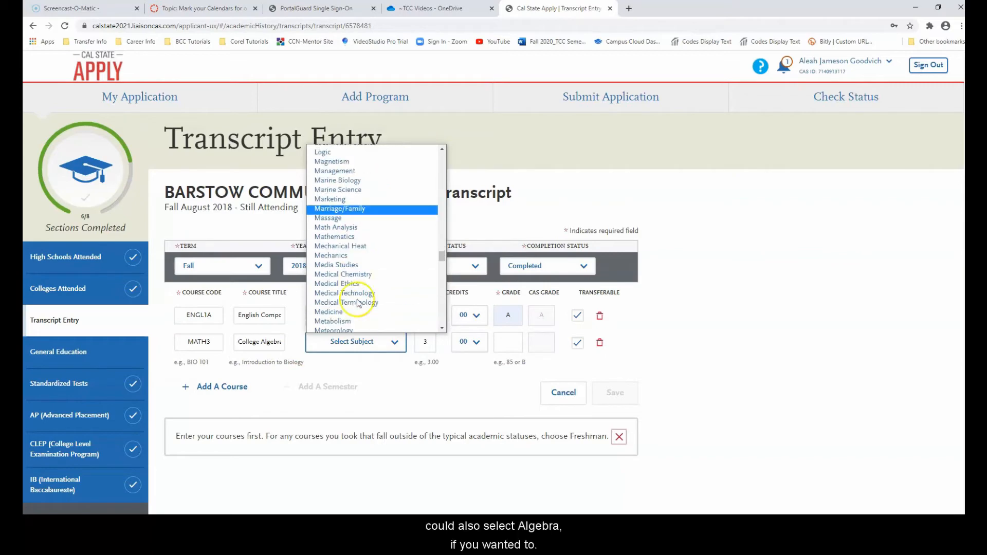
pyautogui.click(366, 236)
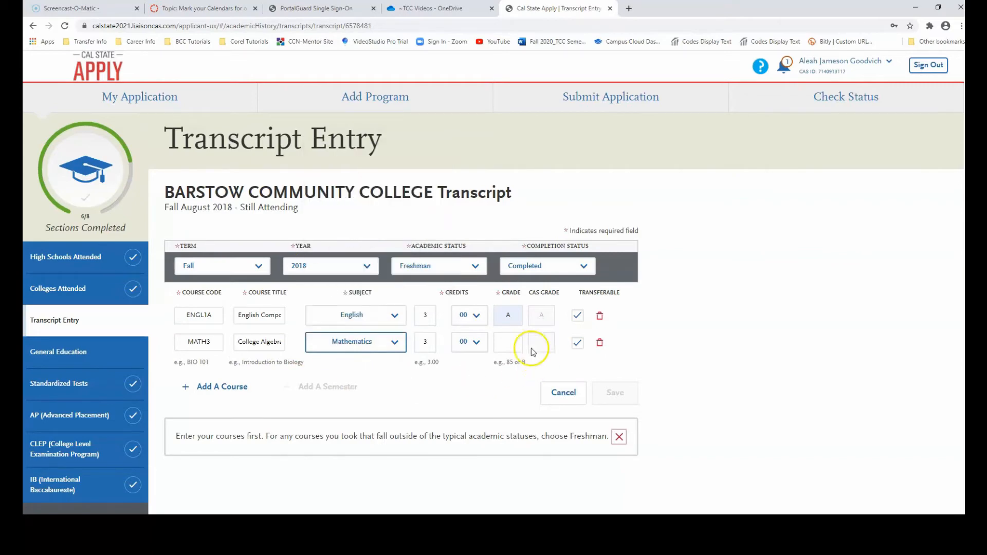
pyautogui.click(508, 342)
pyautogui.write('A')
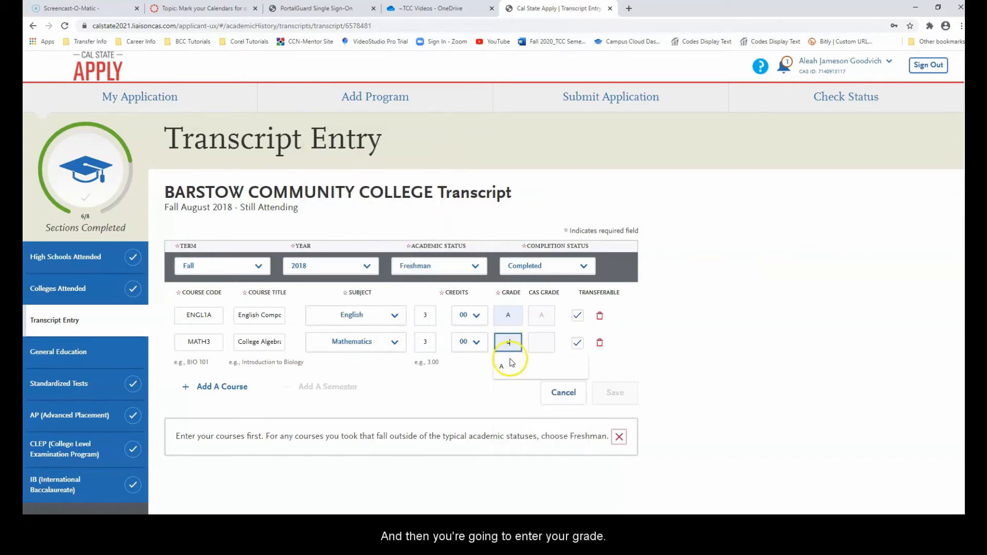
pyautogui.click(511, 363)
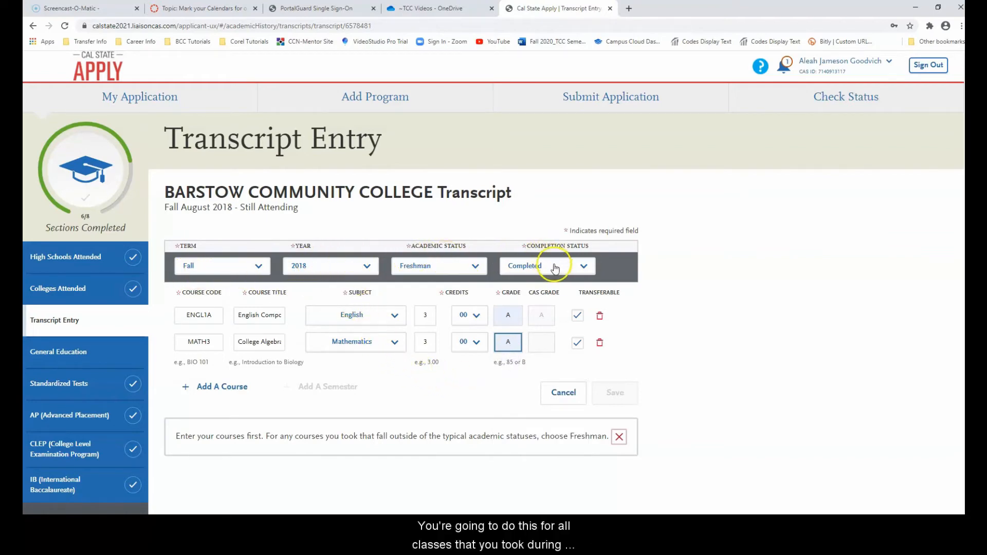
pyautogui.click(422, 404)
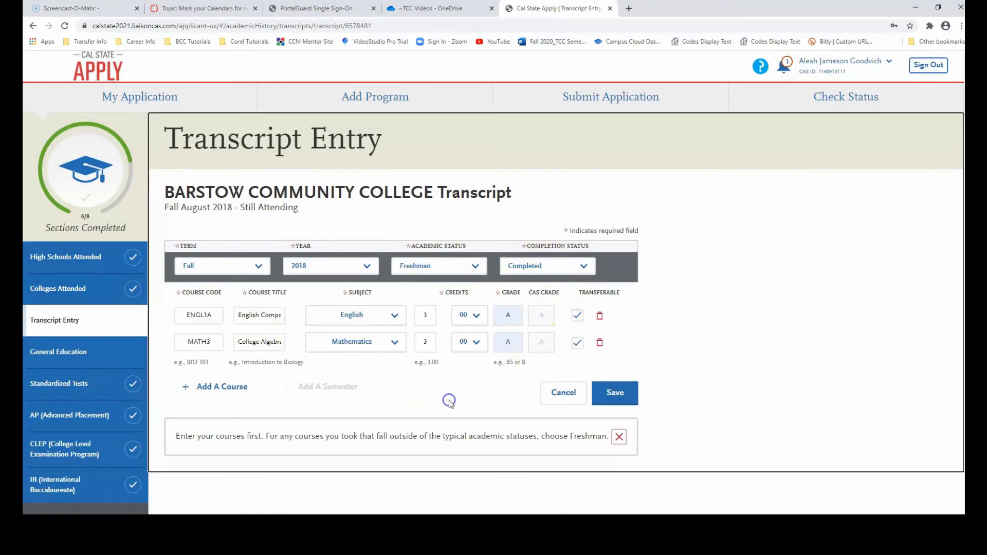
pyautogui.click(618, 393)
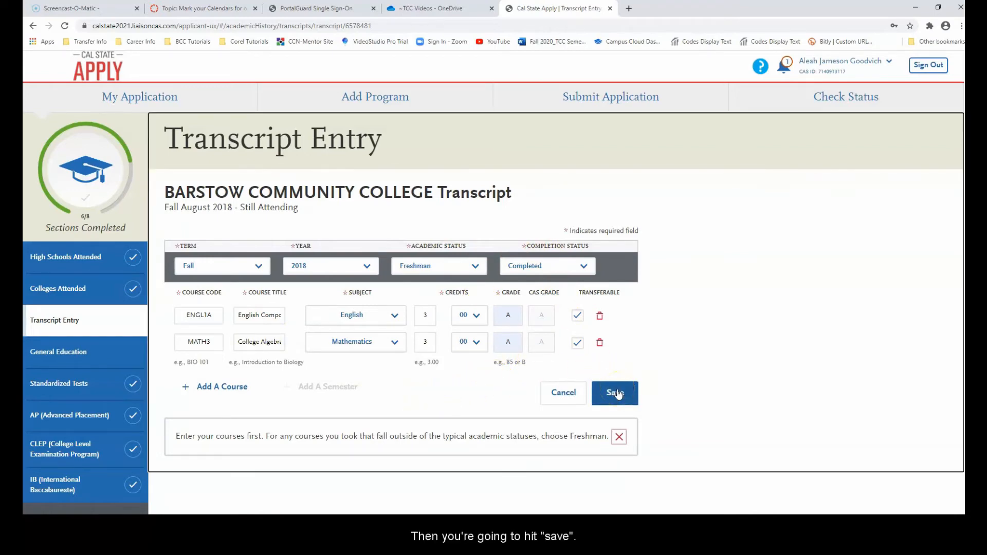
# Step: Add a third course to the Fall 2018 semester and choose HIST2A as its course code
pyautogui.click(221, 387)
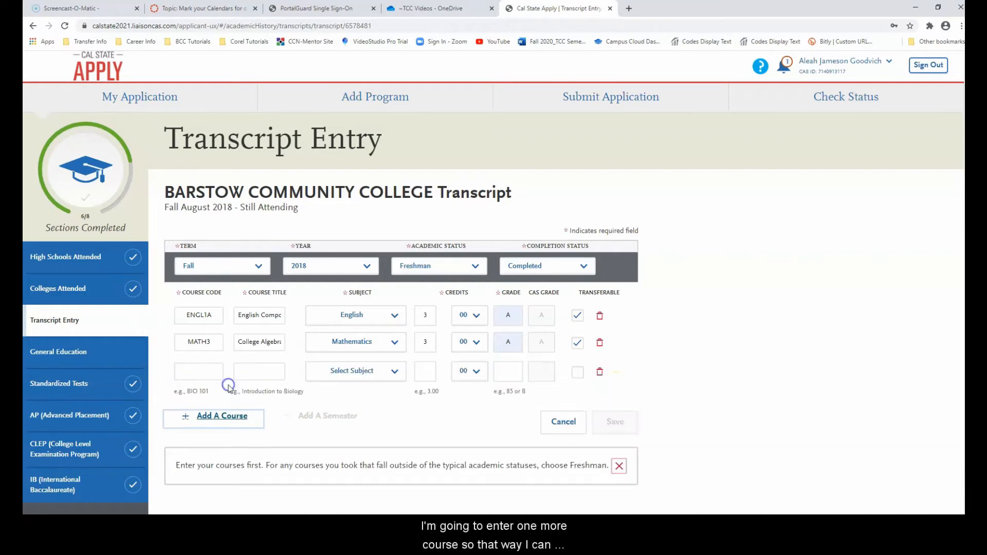
pyautogui.click(213, 373)
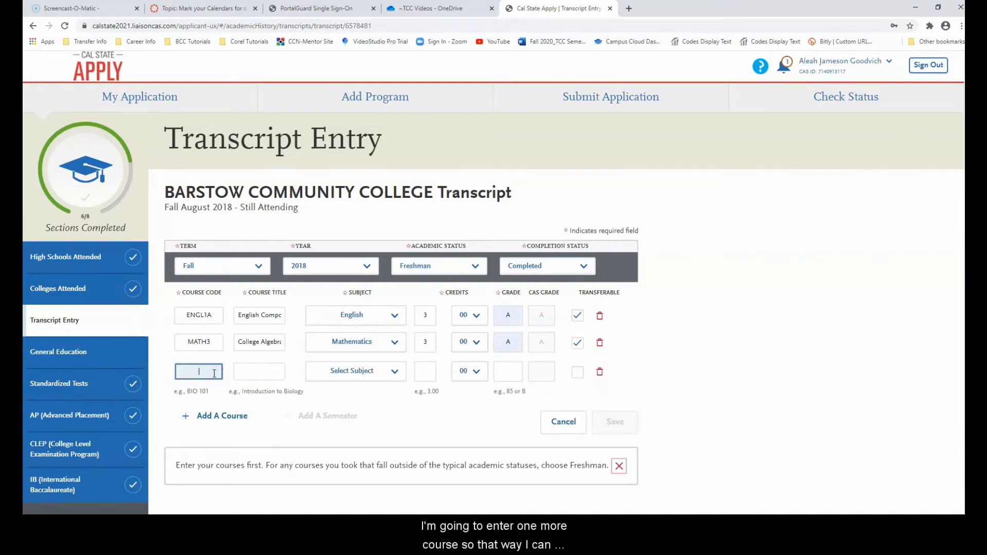
pyautogui.write('hi')
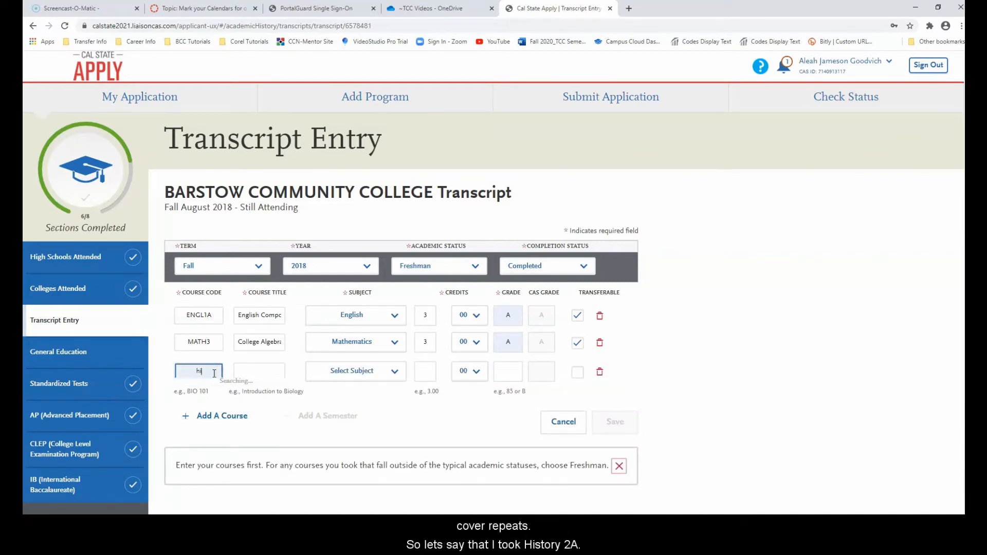
pyautogui.write('st2a')
pyautogui.click(218, 385)
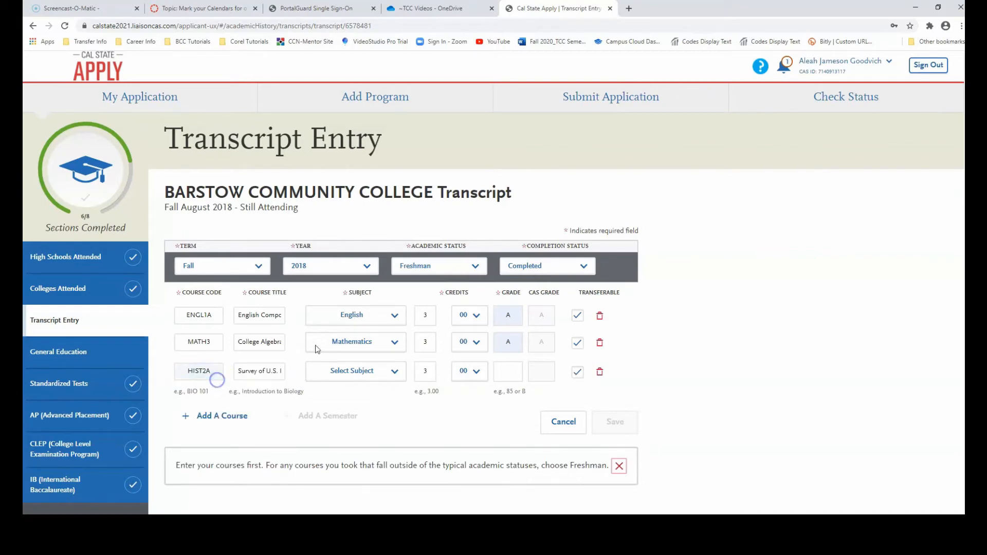
# Step: Set the subject of the Fall 2018 HIST2A course to History
pyautogui.click(368, 373)
pyautogui.write('hist')
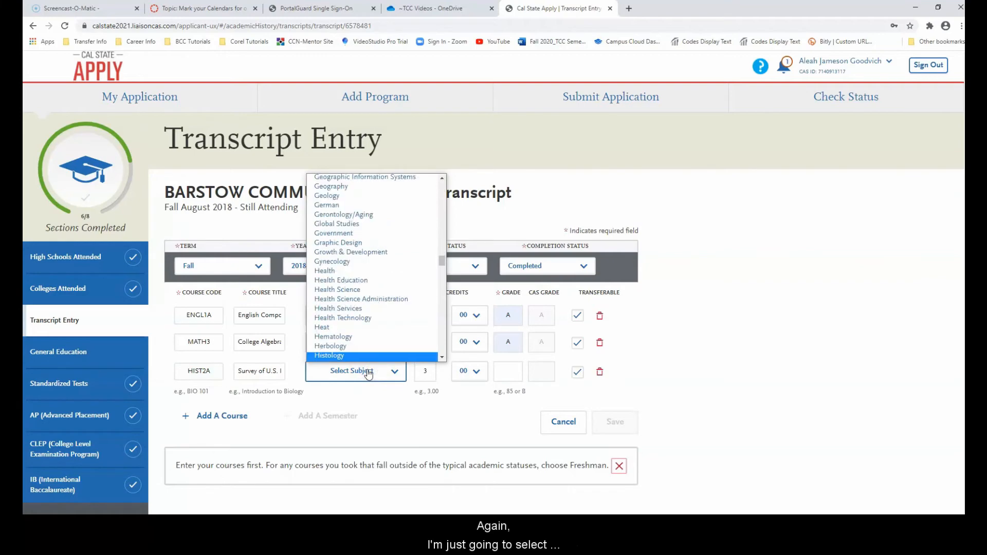
pyautogui.scroll(-2, 357, 329)
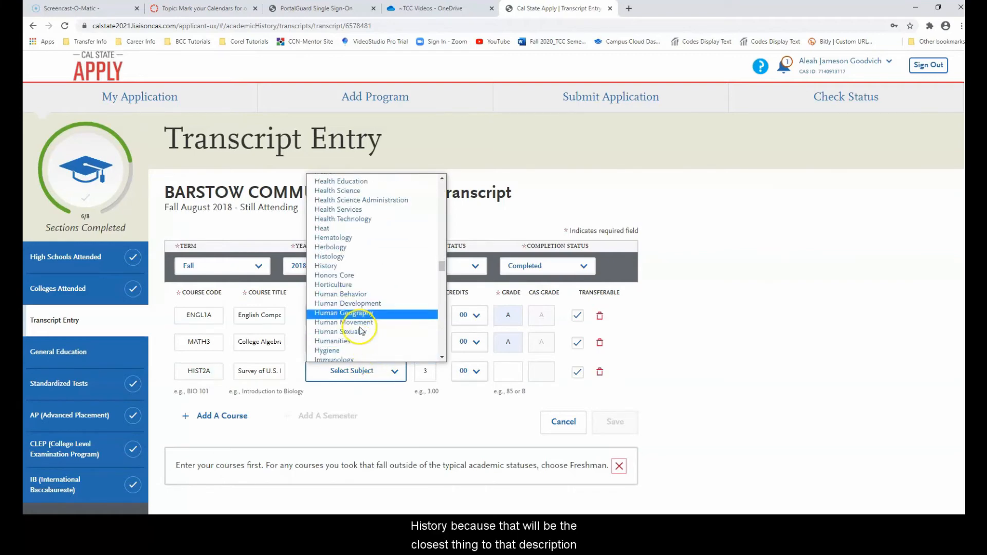
pyautogui.click(345, 266)
pyautogui.click(506, 373)
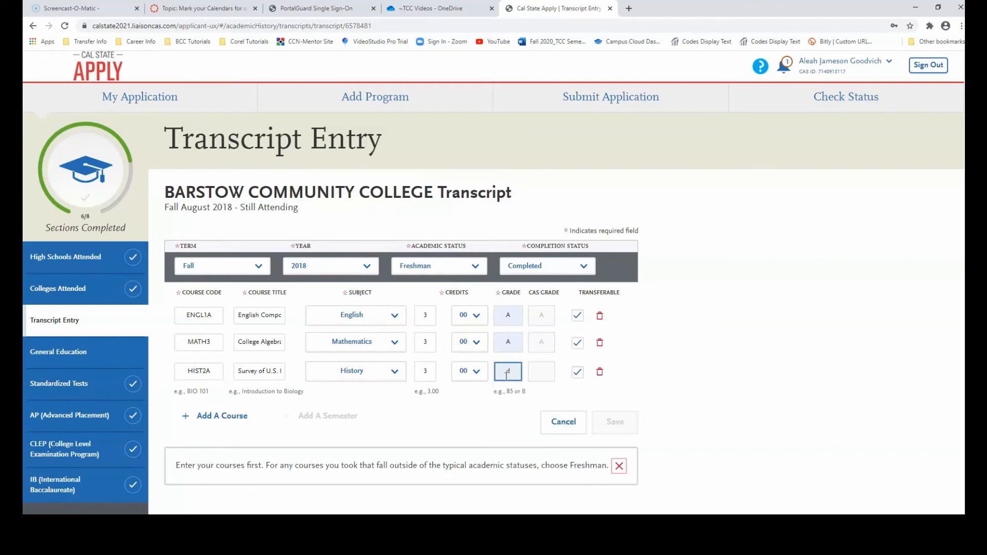
pyautogui.write('D')
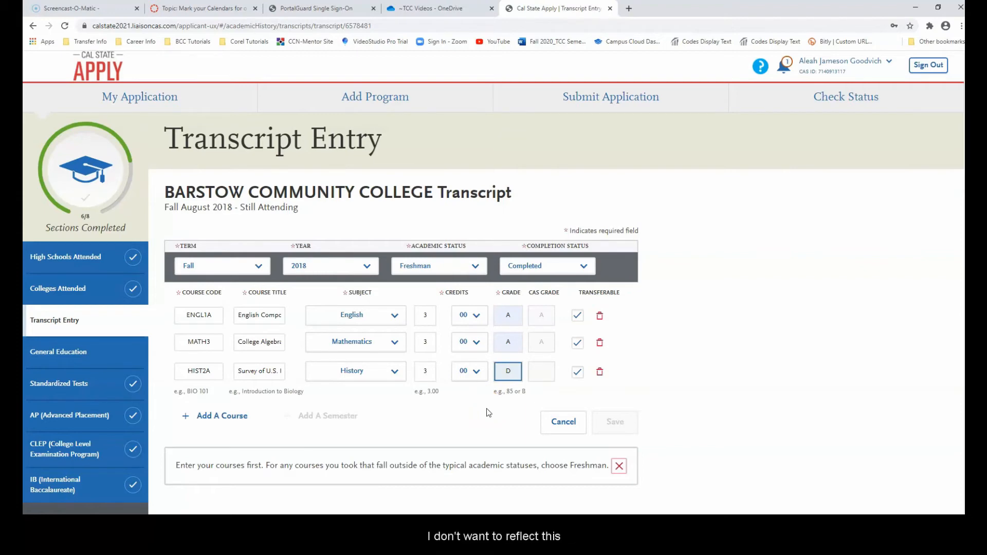
pyautogui.press('BackSpace')
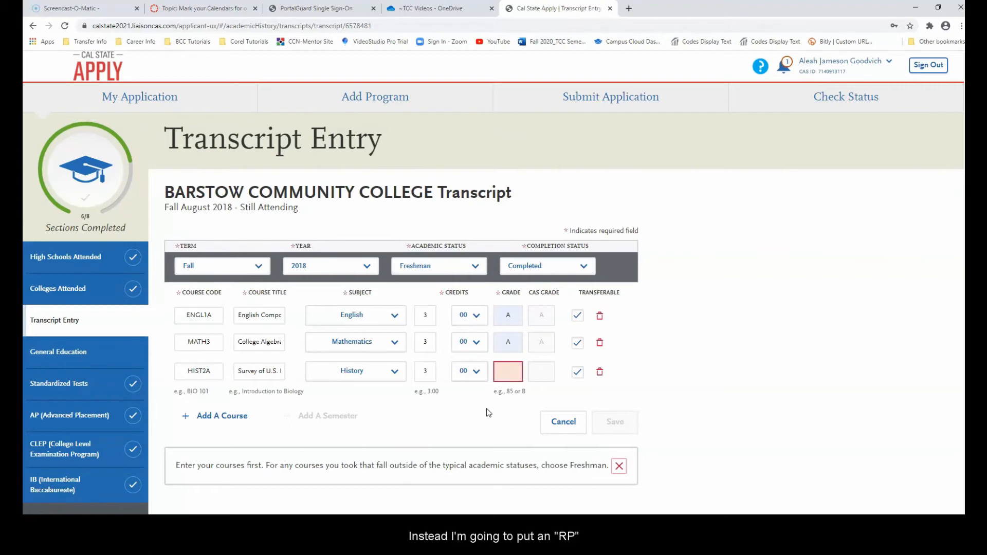
pyautogui.write('RP')
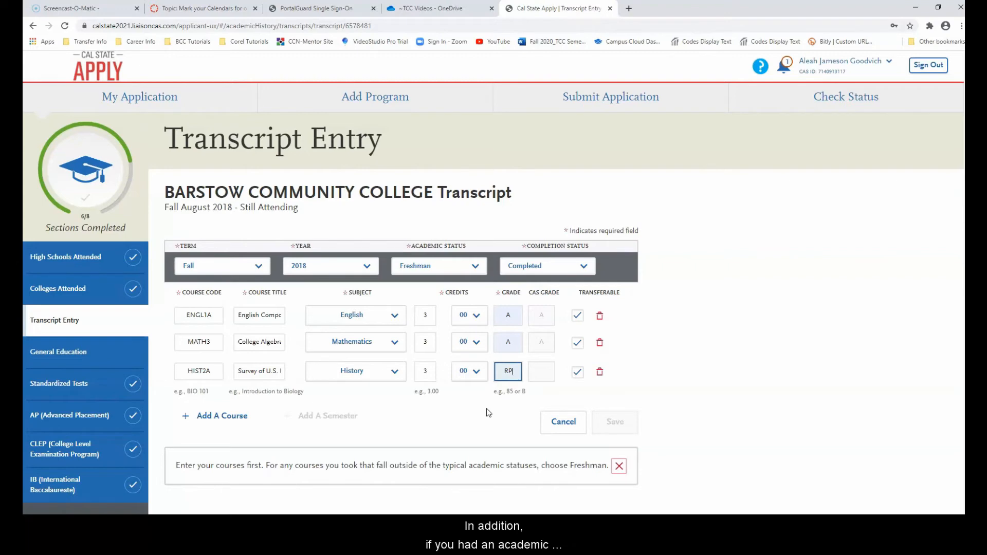
pyautogui.press('BackSpace')
pyautogui.press('BackSpace')
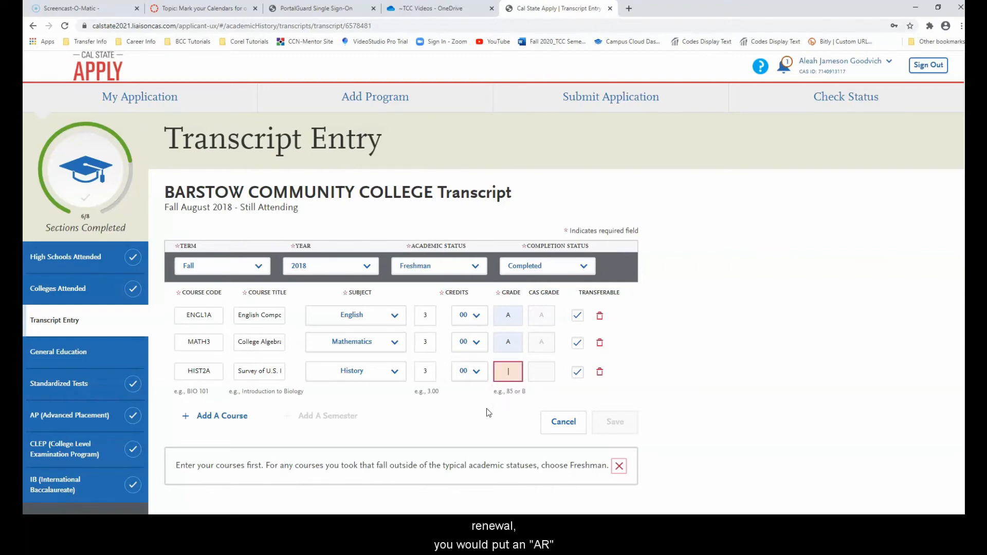
pyautogui.write('AR')
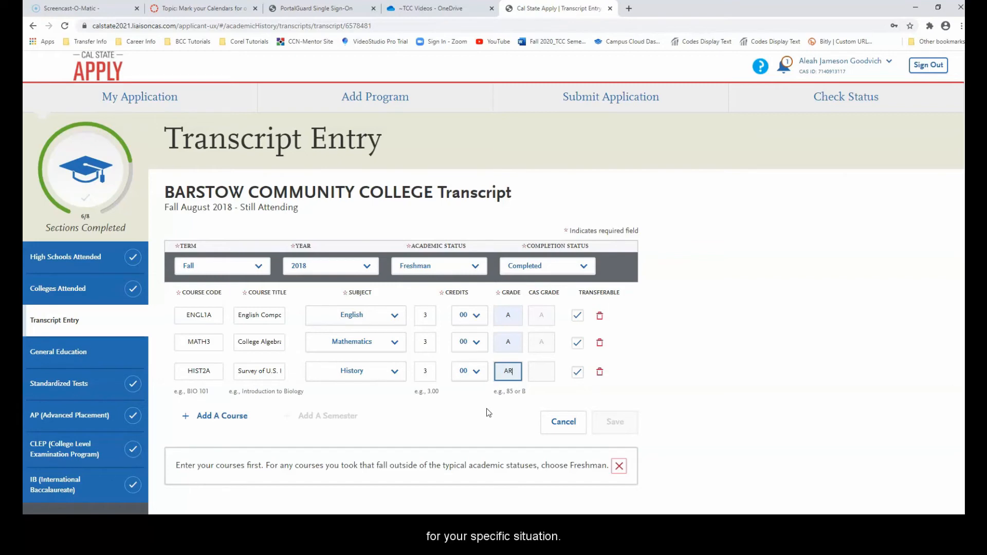
pyautogui.press('BackSpace')
pyautogui.press('BackSpace')
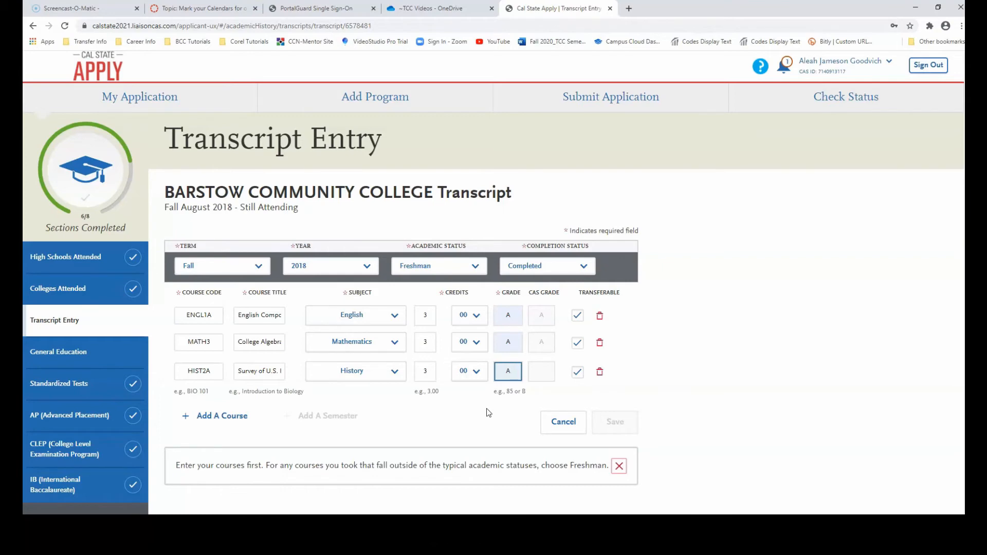
# Step: Enter RP as the grade for the HIST2A course and save the Fall 2018 semester
pyautogui.write('RP')
pyautogui.click(486, 411)
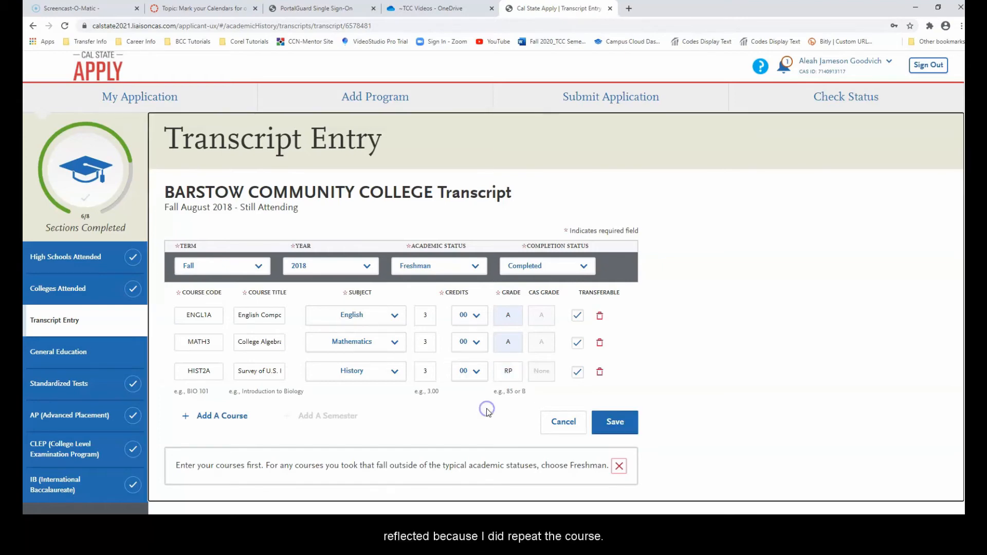
pyautogui.click(613, 423)
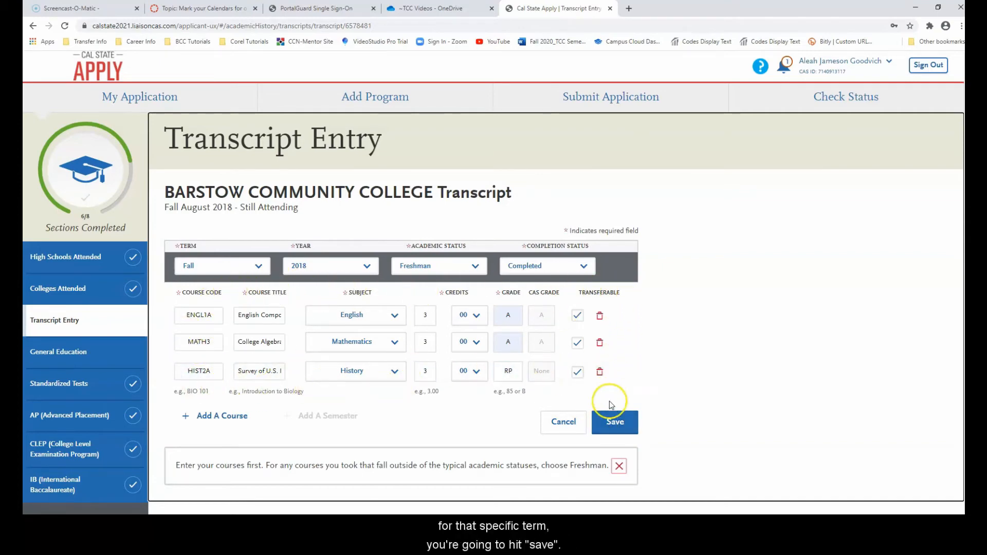
pyautogui.click(625, 425)
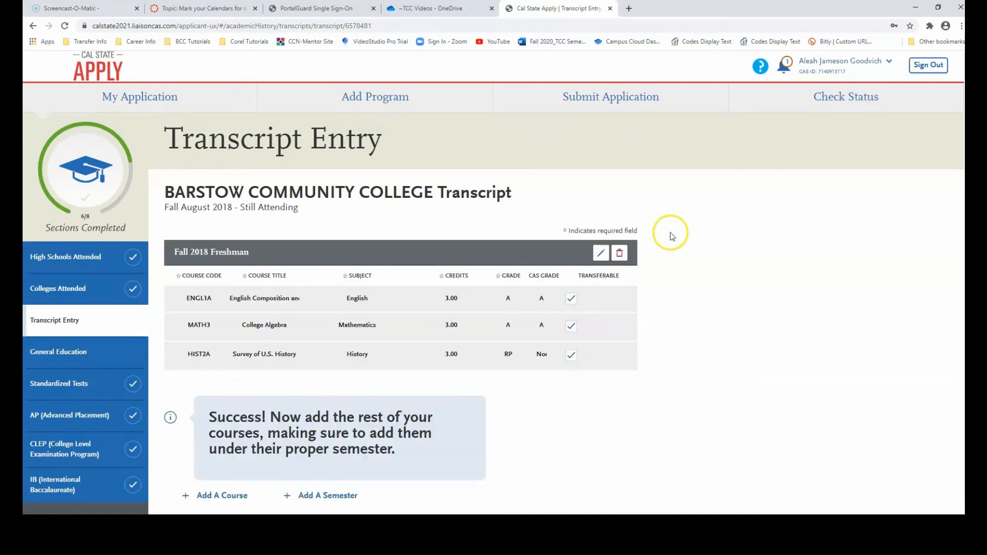
# Step: Add a new semester to the transcript for Spring 2019 with academic status Freshman and completion status Completed
pyautogui.scroll(-1, 329, 308)
pyautogui.scroll(-1, 334, 326)
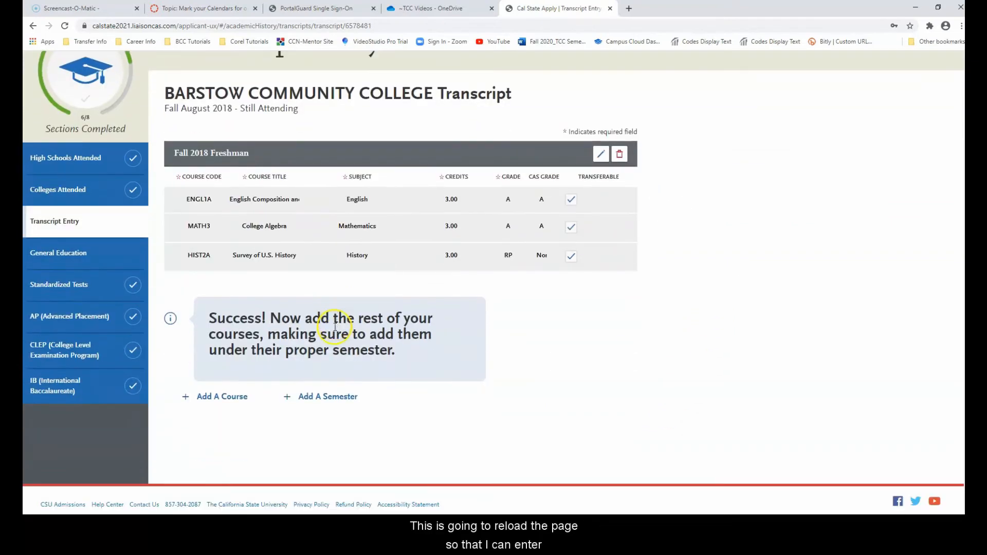
pyautogui.click(328, 397)
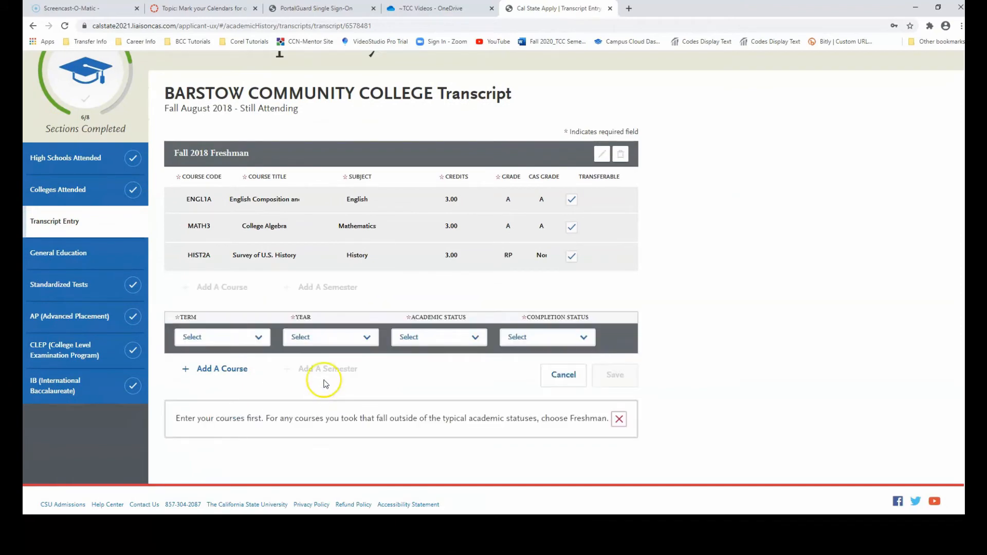
pyautogui.click(259, 338)
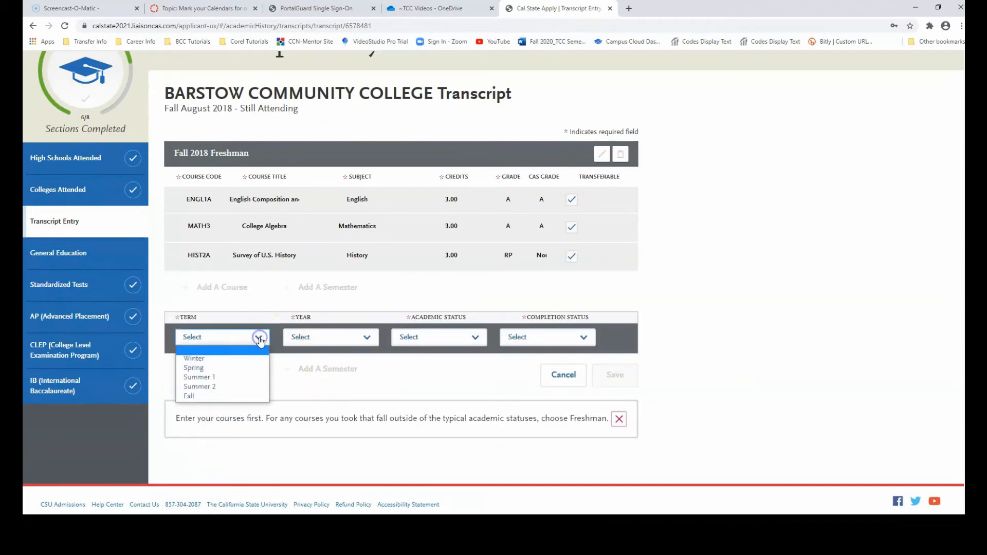
pyautogui.click(246, 368)
pyautogui.click(341, 338)
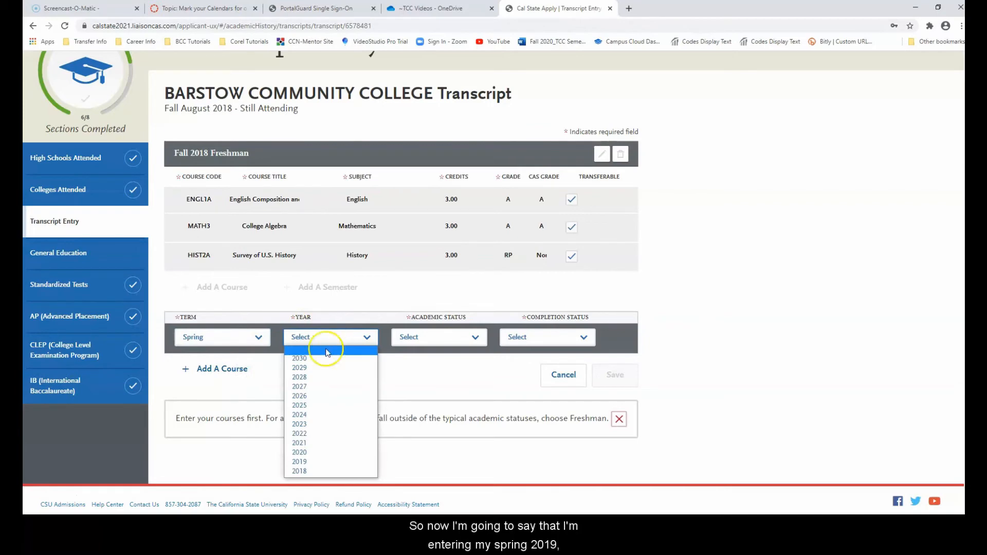
pyautogui.click(338, 462)
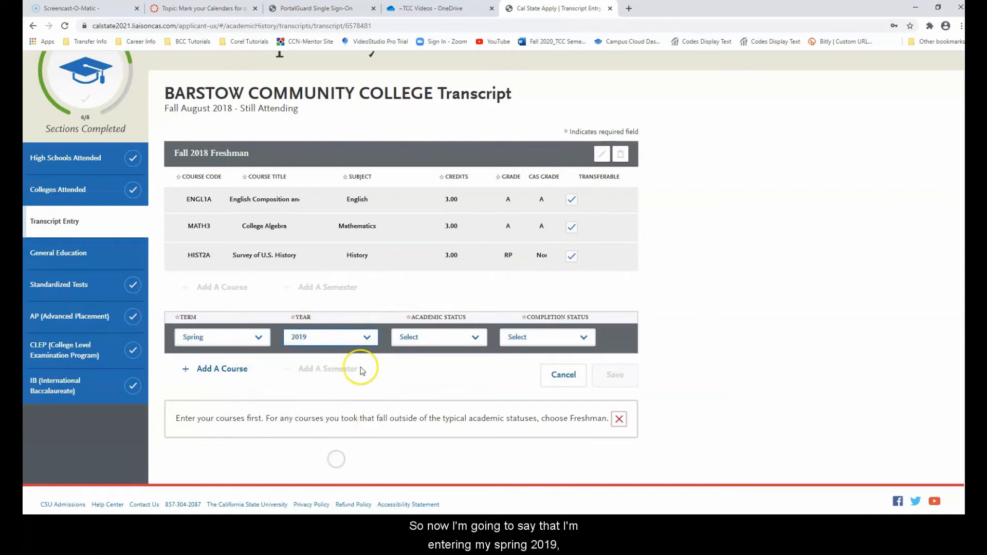
pyautogui.click(438, 337)
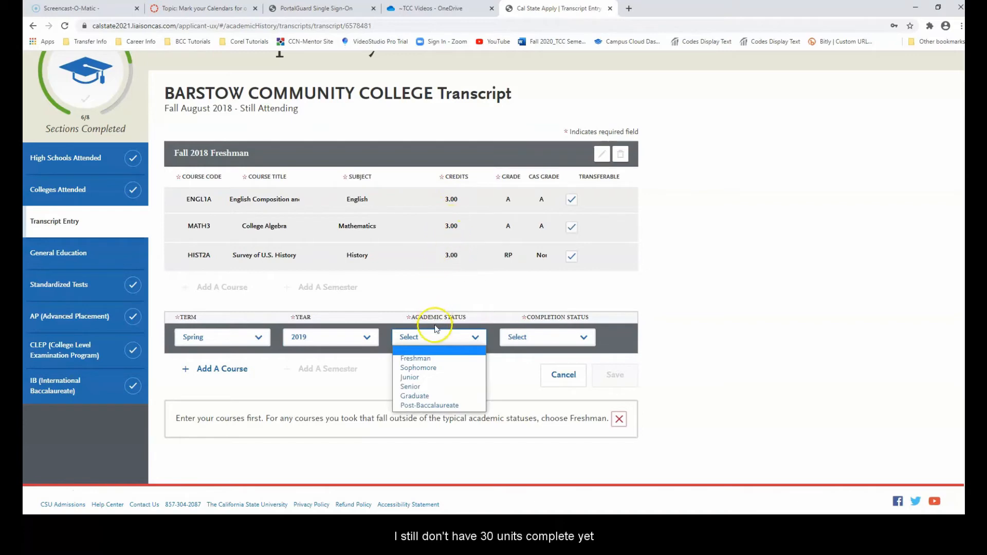
pyautogui.click(434, 358)
pyautogui.click(508, 343)
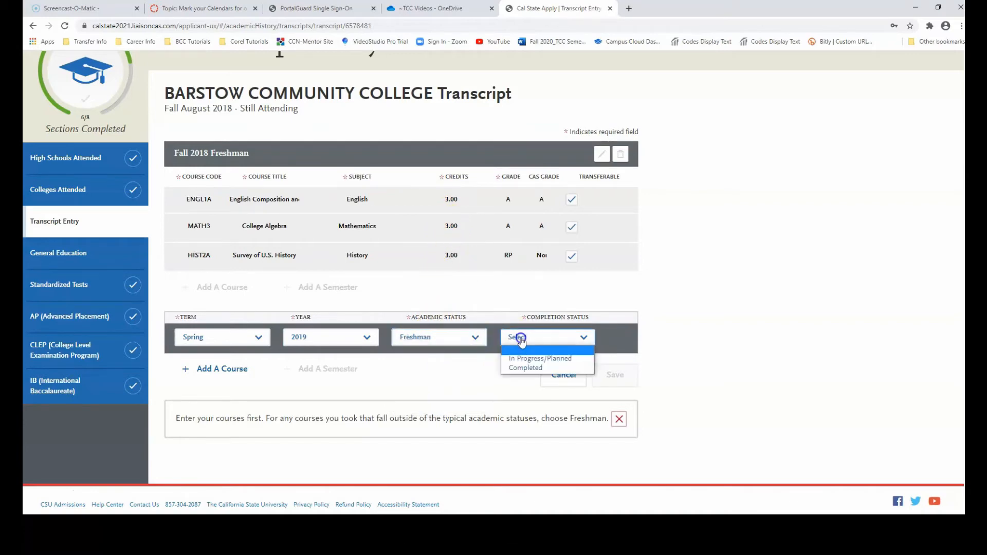
pyautogui.click(523, 368)
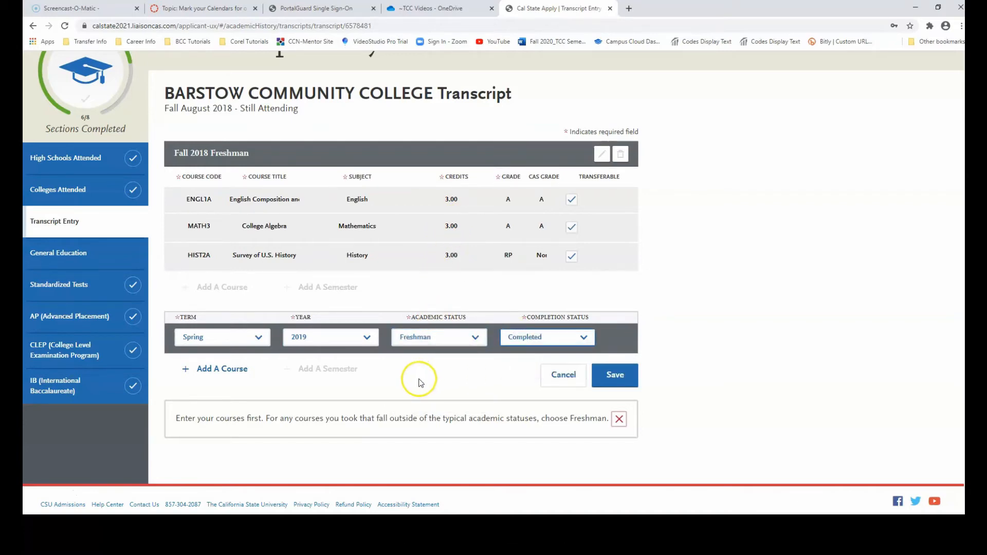
# Step: Add a course to the Spring 2019 semester and choose HIST2A as its course code
pyautogui.click(229, 369)
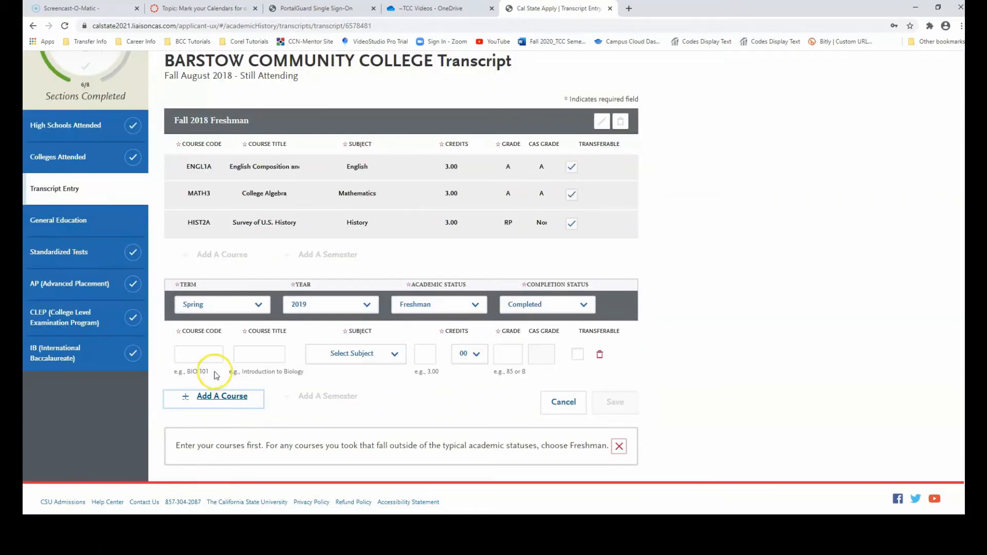
pyautogui.click(203, 356)
pyautogui.write('hist')
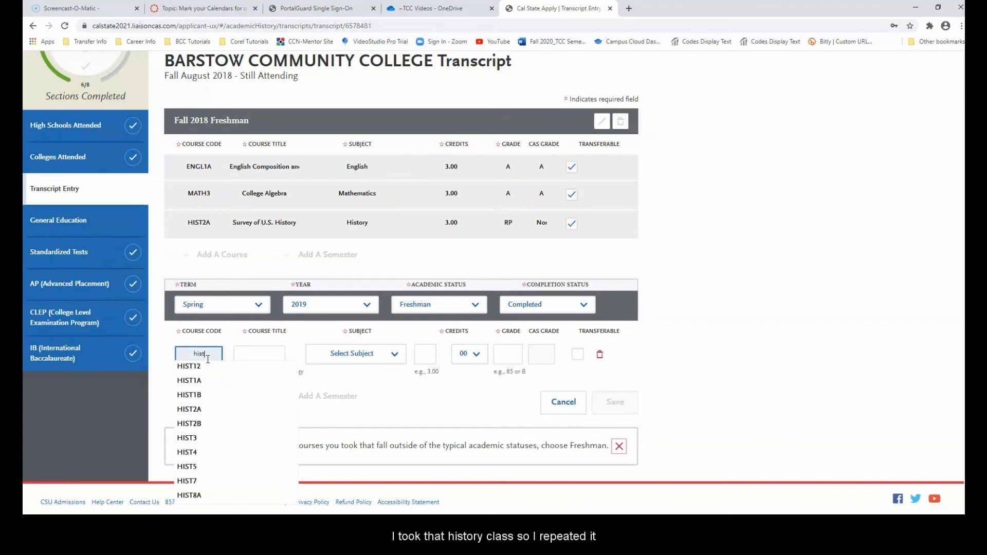
pyautogui.write('2a')
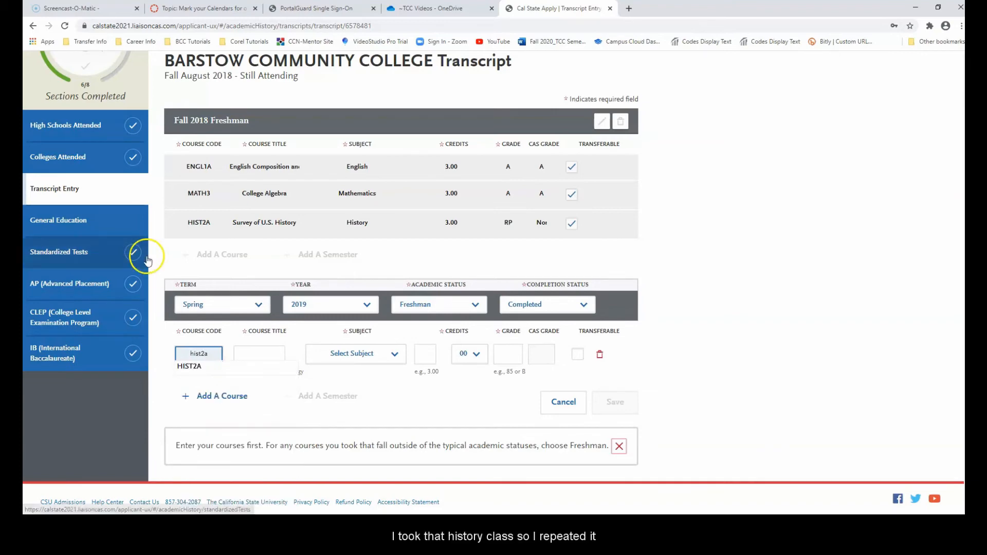
pyautogui.click(181, 367)
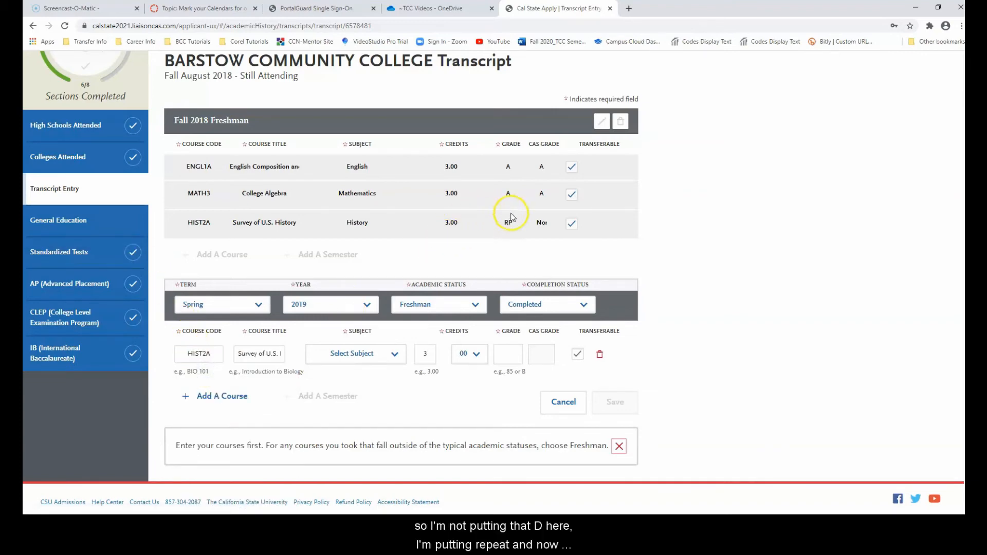
# Step: Set the Spring 2019 HIST2A course's subject to History and its grade to A
pyautogui.click(375, 358)
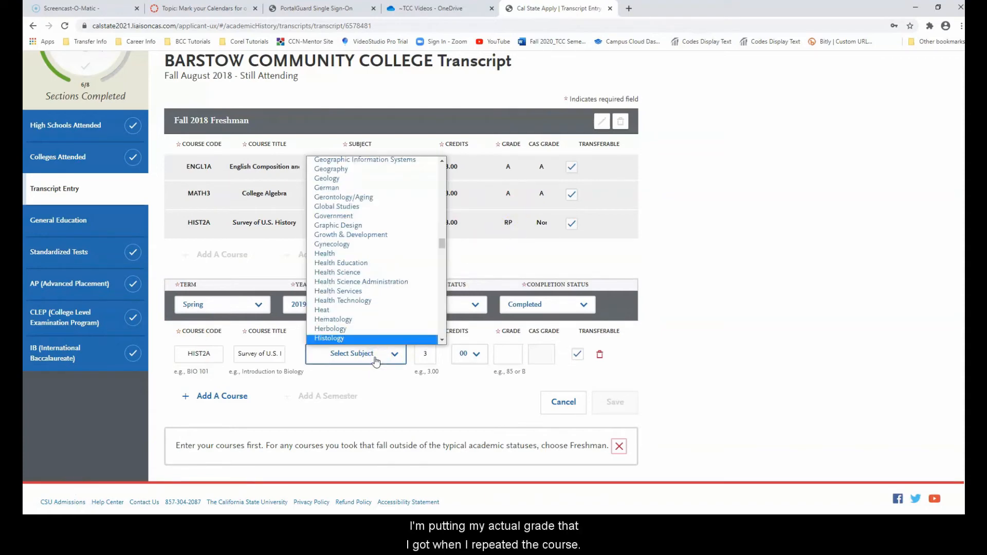
pyautogui.scroll(-2, 367, 335)
pyautogui.click(360, 327)
pyautogui.click(500, 352)
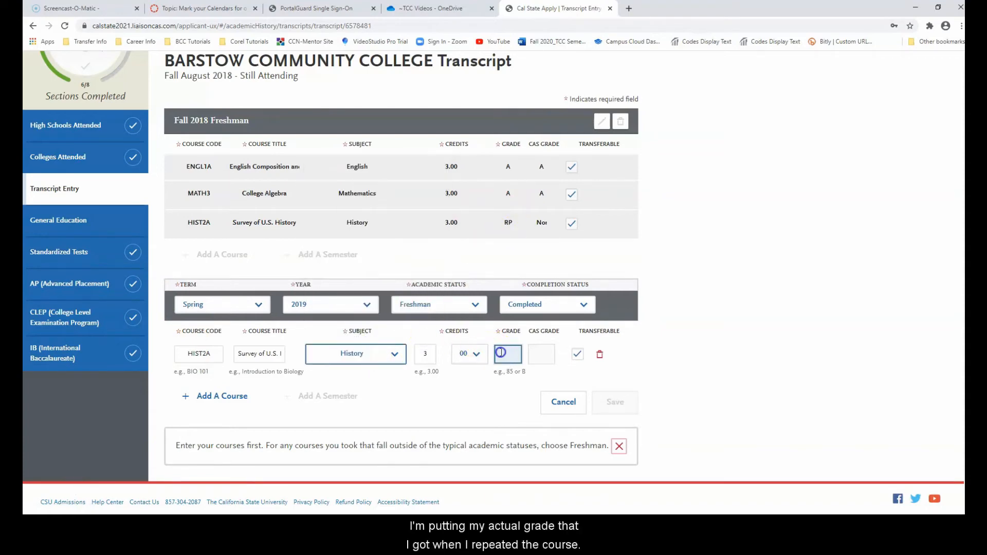
pyautogui.write('A')
pyautogui.click(501, 378)
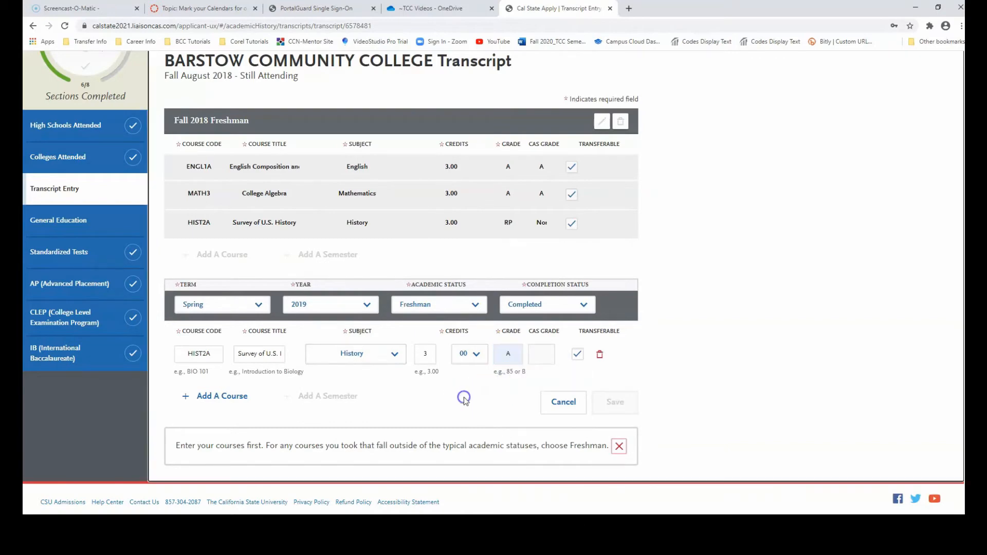
# Step: Add a second course to the Spring 2019 semester and choose PSYC1 as its course code
pyautogui.click(234, 396)
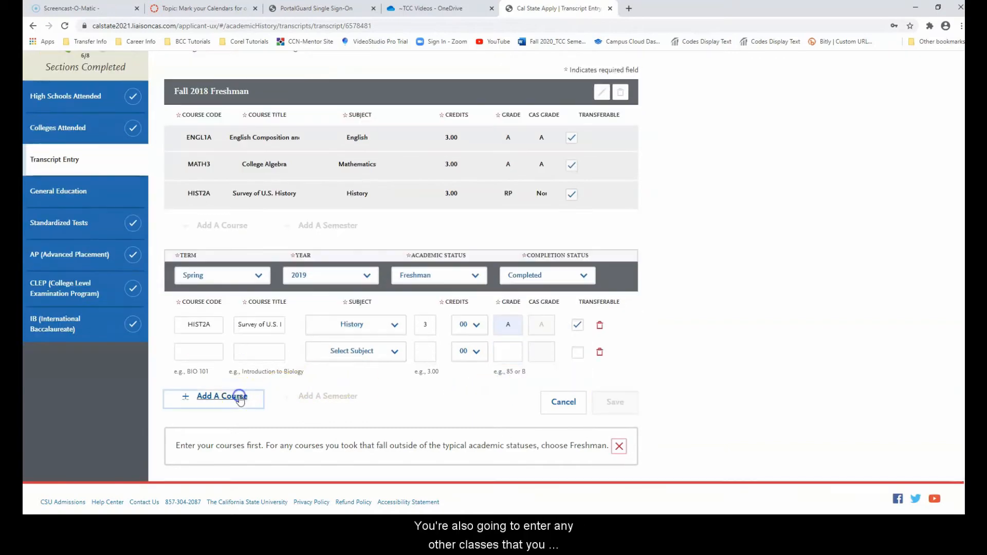
pyautogui.click(211, 354)
pyautogui.write('p')
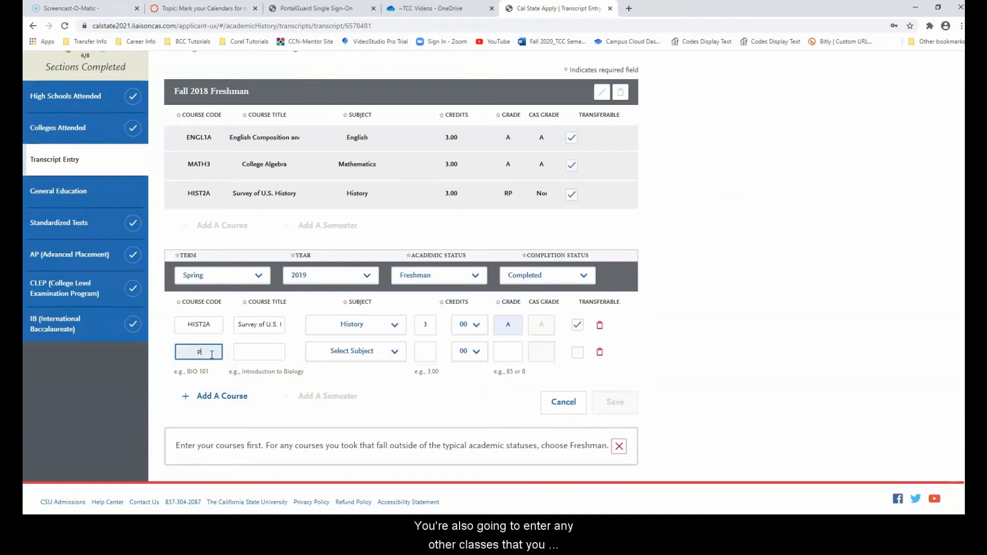
pyautogui.write('syc')
pyautogui.click(209, 364)
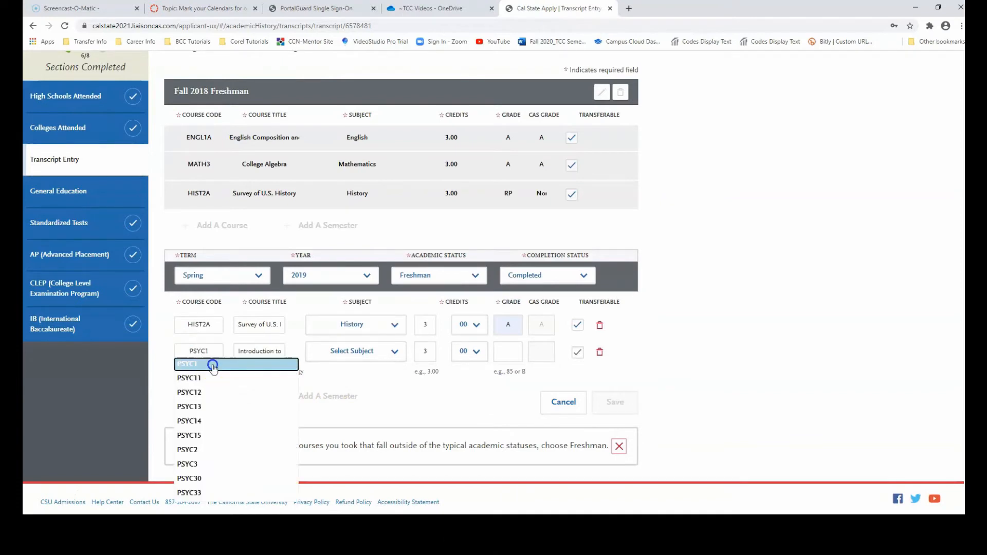
# Step: Set the PSYC1 course's subject to Psychology and its grade to B, and save the Spring 2019 semester
pyautogui.click(372, 351)
pyautogui.write('psychology')
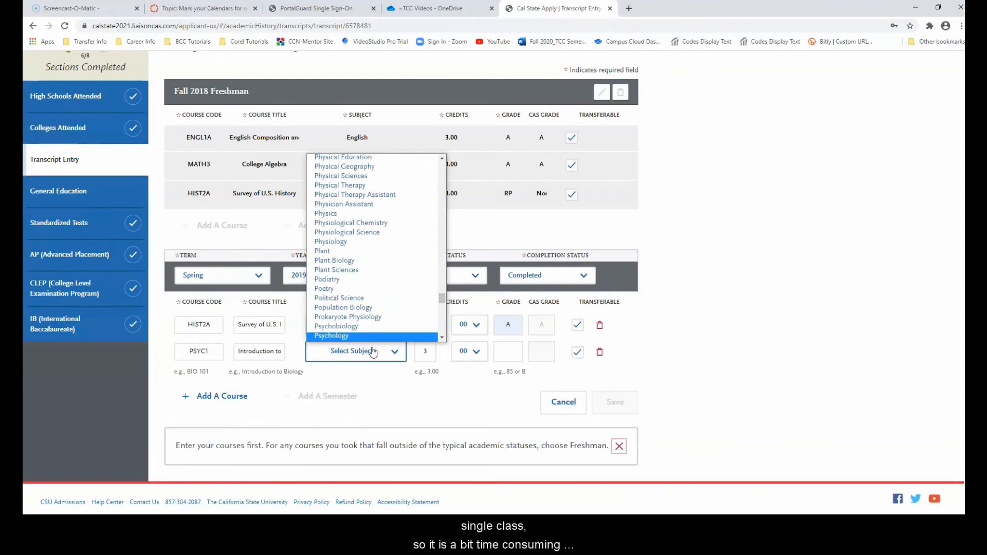
pyautogui.scroll(-1, 367, 329)
pyautogui.click(366, 310)
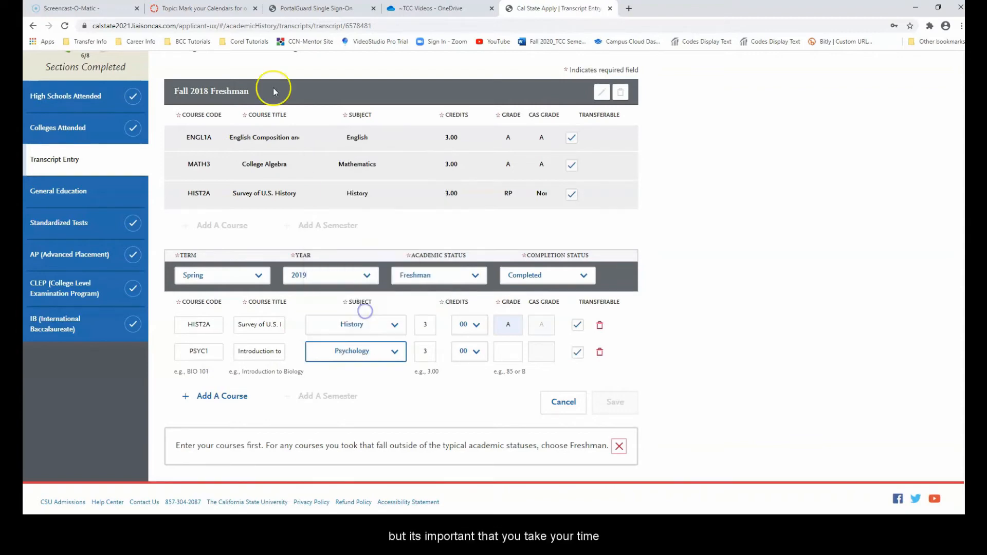
pyautogui.click(502, 349)
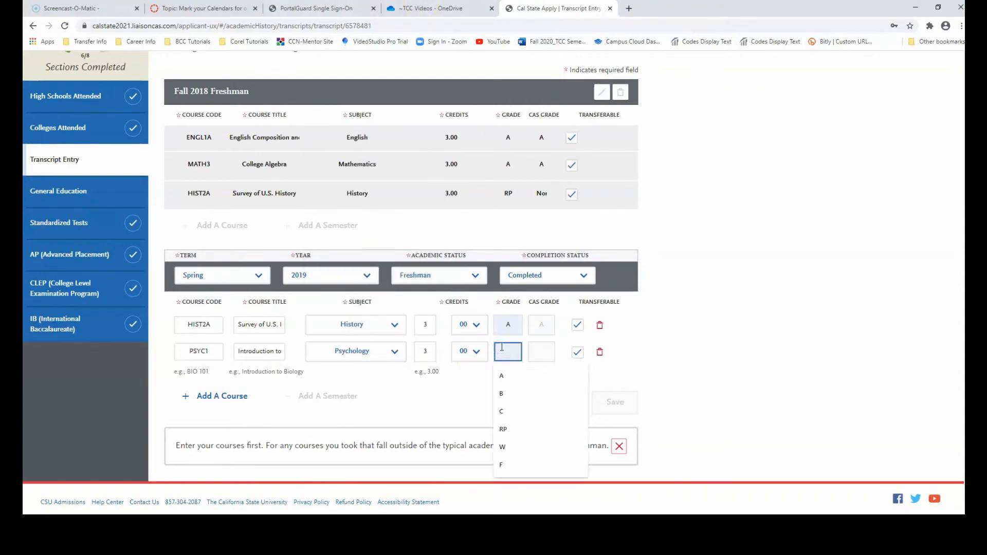
pyautogui.write('B')
pyautogui.click(502, 375)
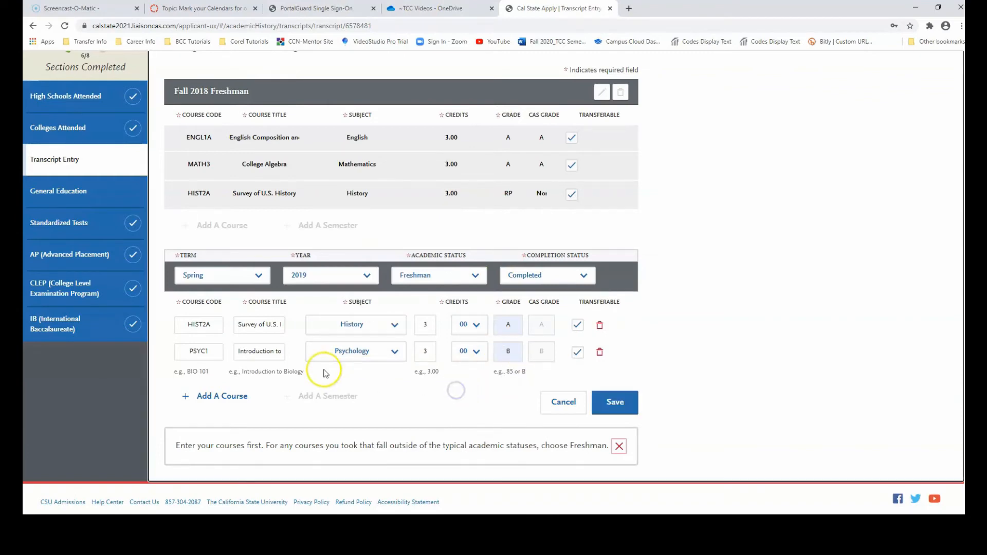
pyautogui.click(610, 398)
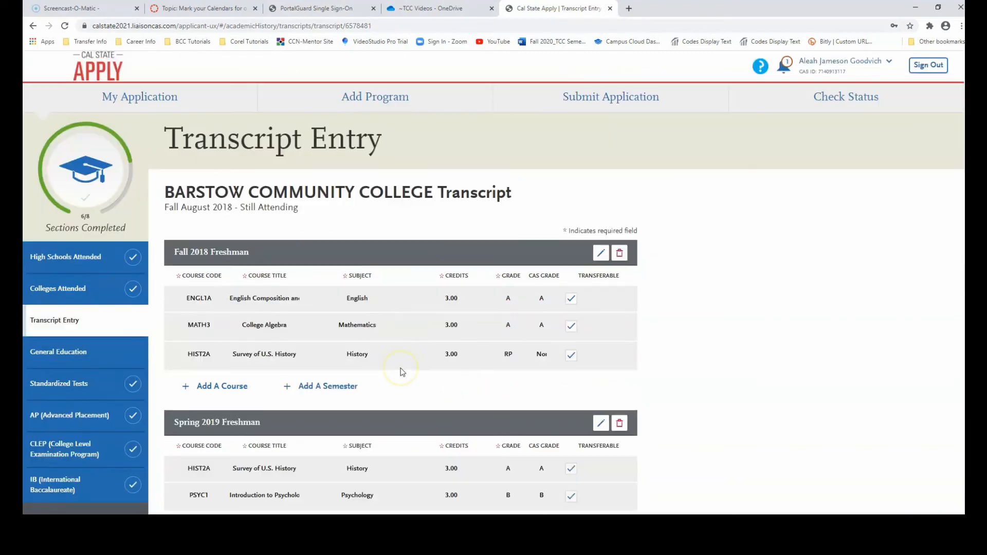
# Step: Add a semester after Spring 2019 and set its term to Fall and year to 2020
pyautogui.scroll(-2, 402, 372)
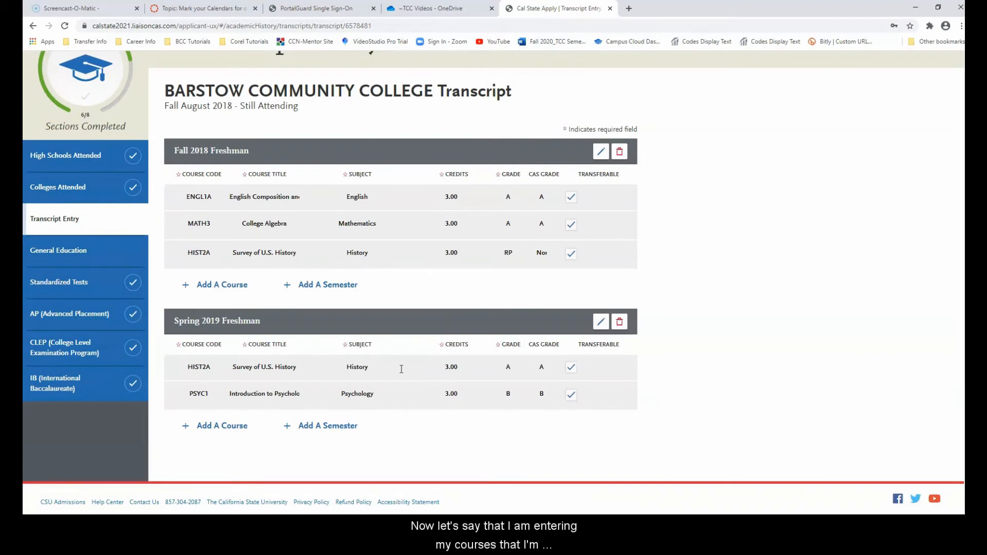
pyautogui.click(392, 364)
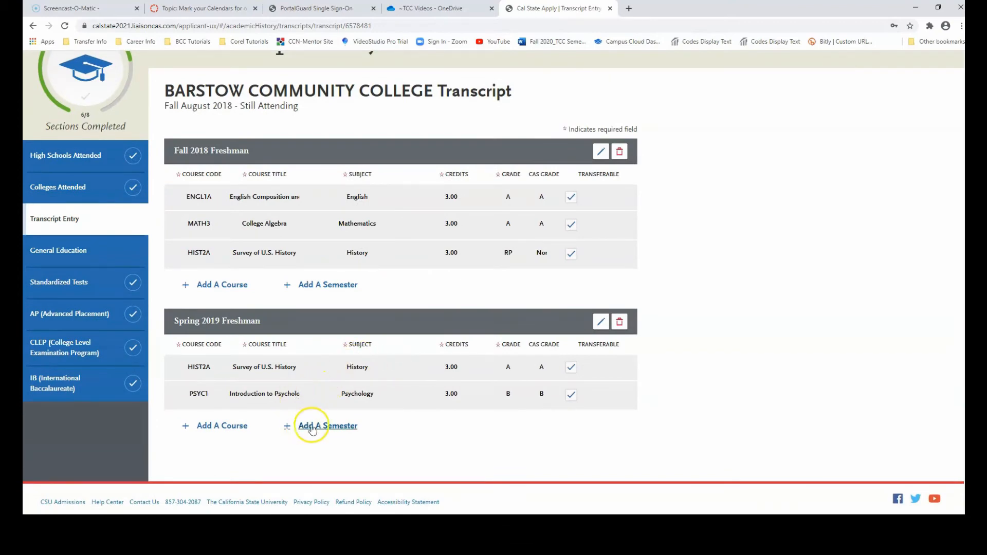
pyautogui.click(320, 427)
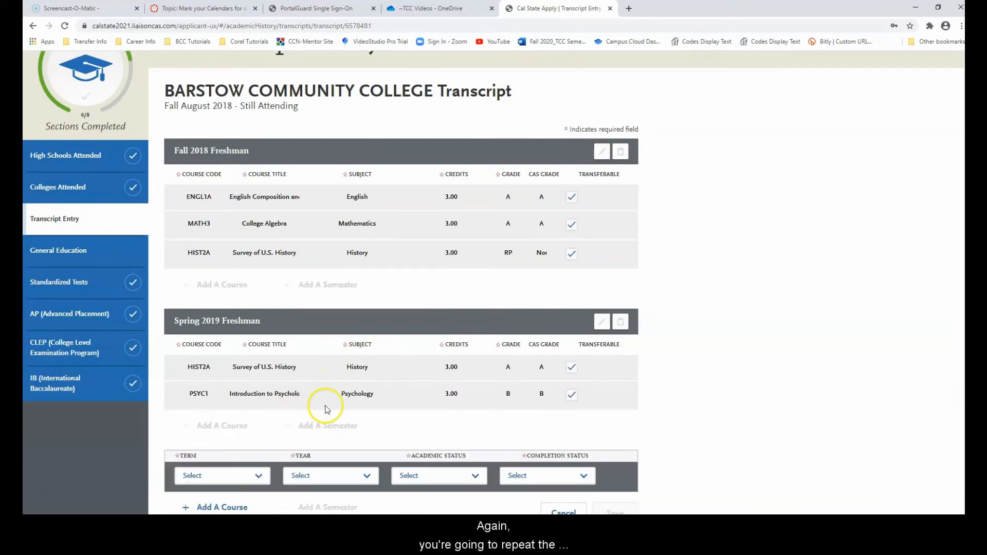
pyautogui.scroll(-2, 326, 408)
pyautogui.click(258, 378)
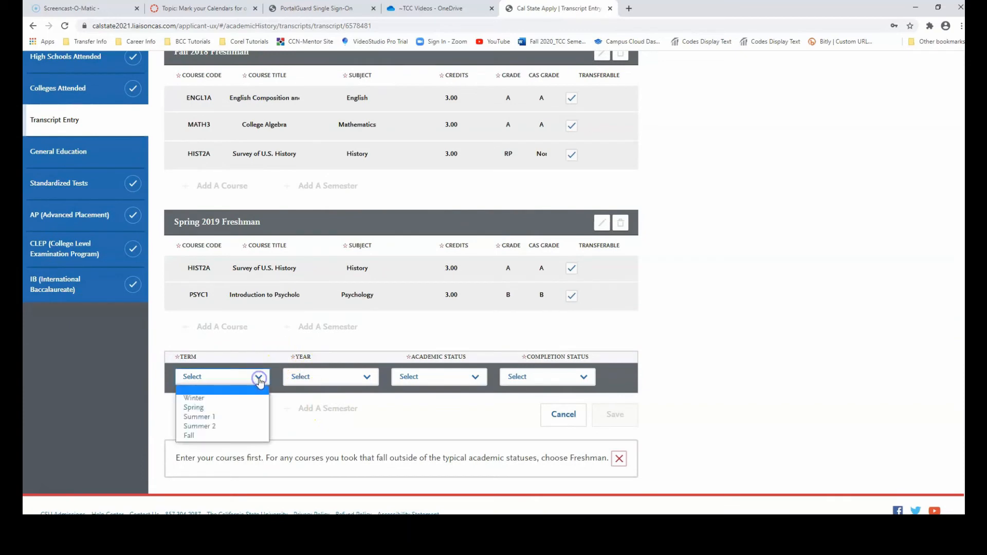
pyautogui.click(229, 426)
pyautogui.click(237, 379)
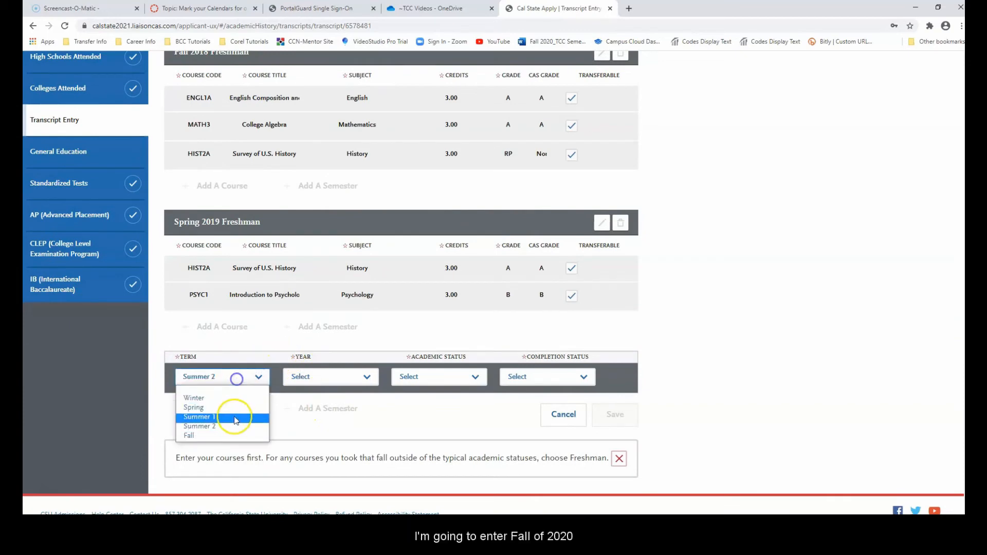
pyautogui.click(235, 435)
pyautogui.click(319, 377)
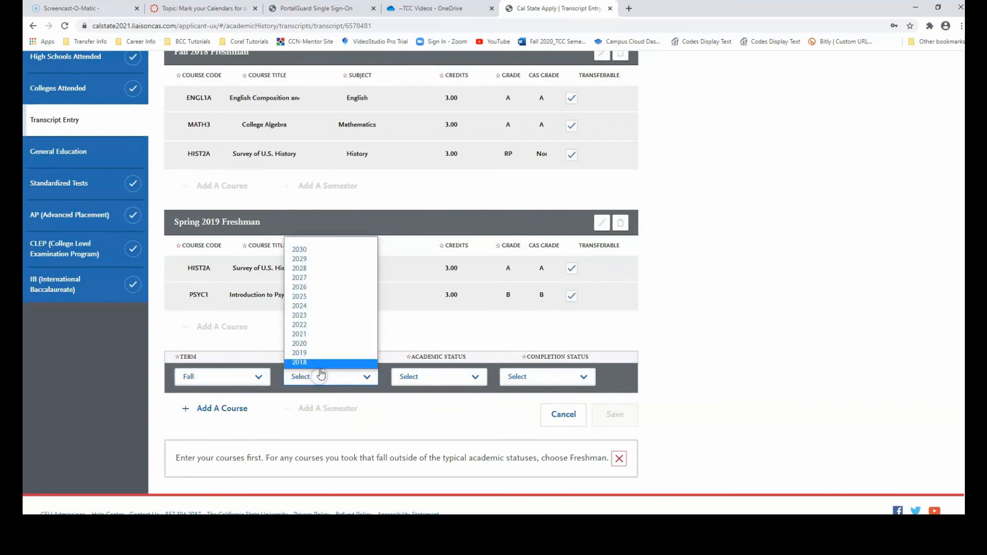
pyautogui.click(324, 343)
# Step: Set the Fall 2020 semester's academic status to Freshman and its completion status to In Progress/Planned
pyautogui.click(451, 378)
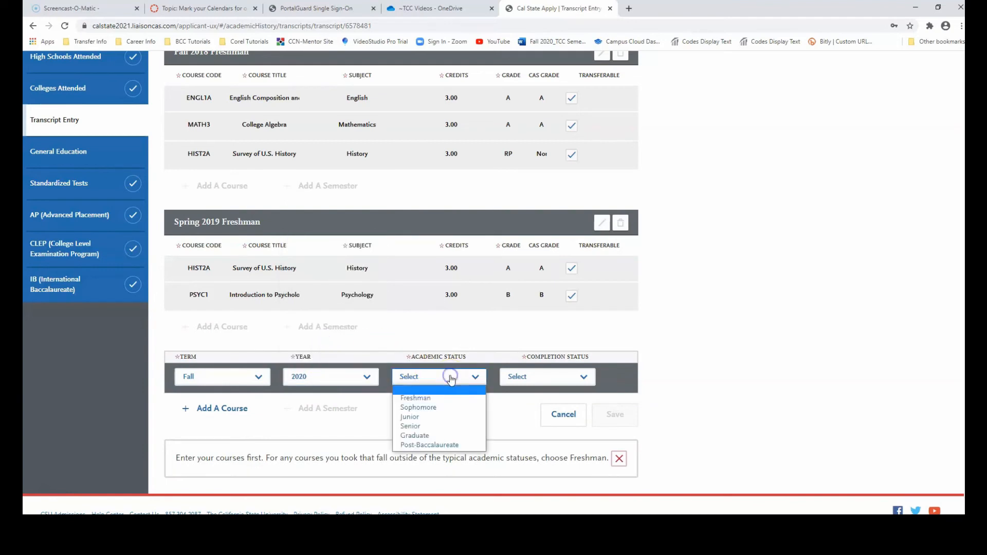
pyautogui.click(447, 399)
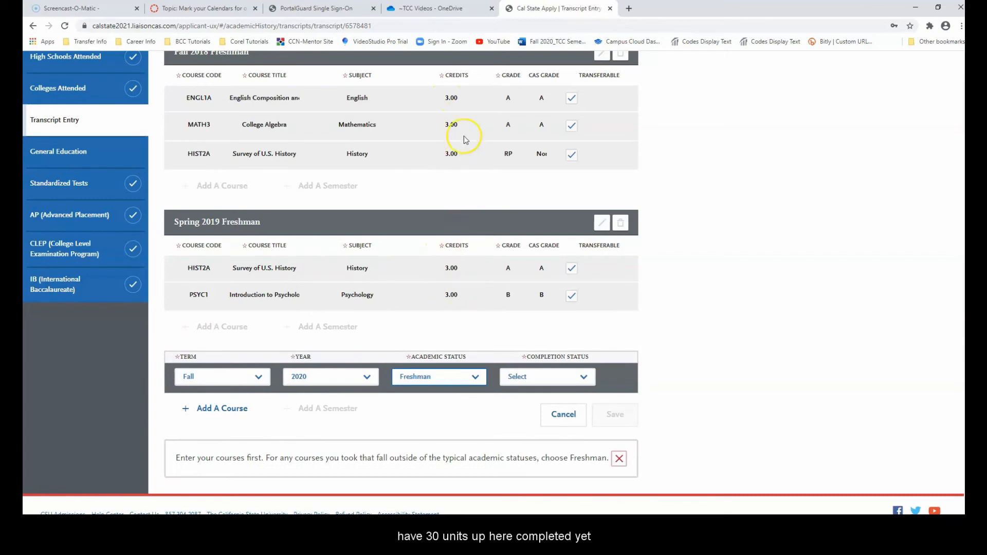
pyautogui.click(514, 377)
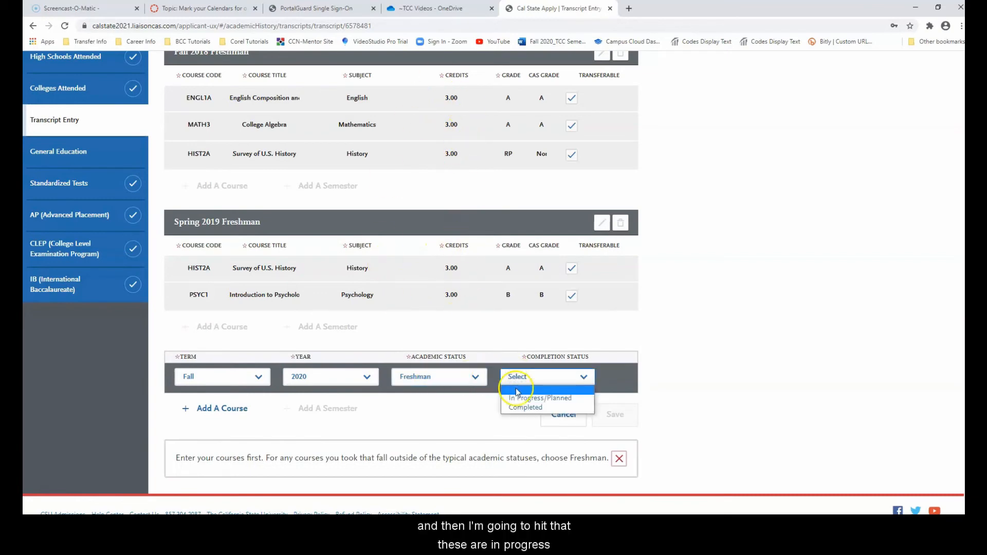
pyautogui.click(517, 398)
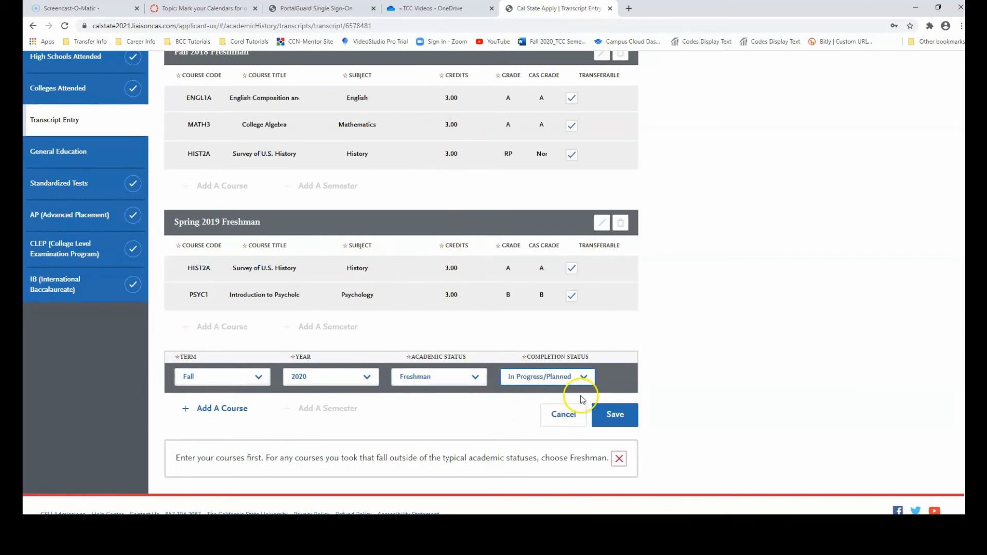
# Step: Add a course to the Fall 2020 semester and choose PSYC2 as its course code
pyautogui.click(229, 408)
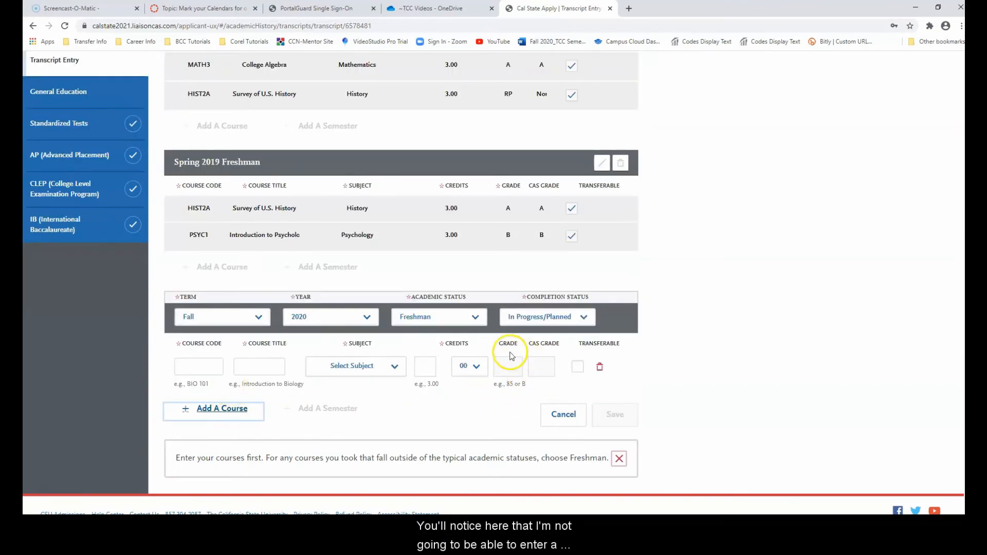
pyautogui.click(204, 368)
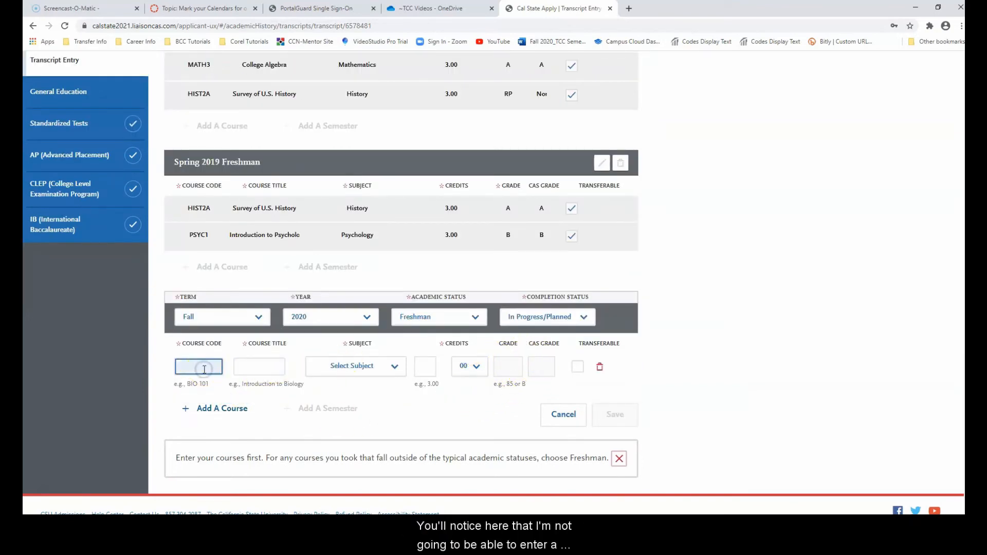
pyautogui.write('PSYc')
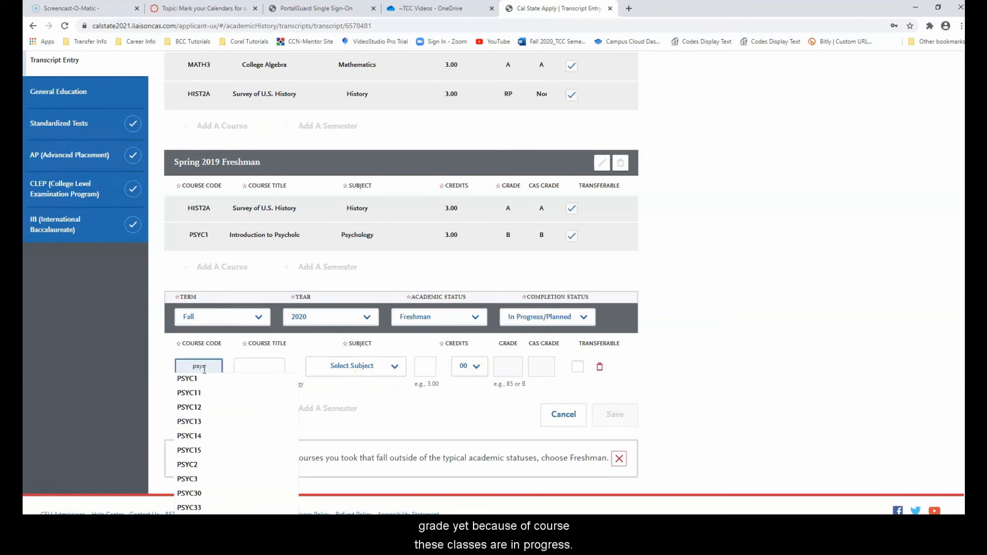
pyautogui.write('2')
pyautogui.click(205, 381)
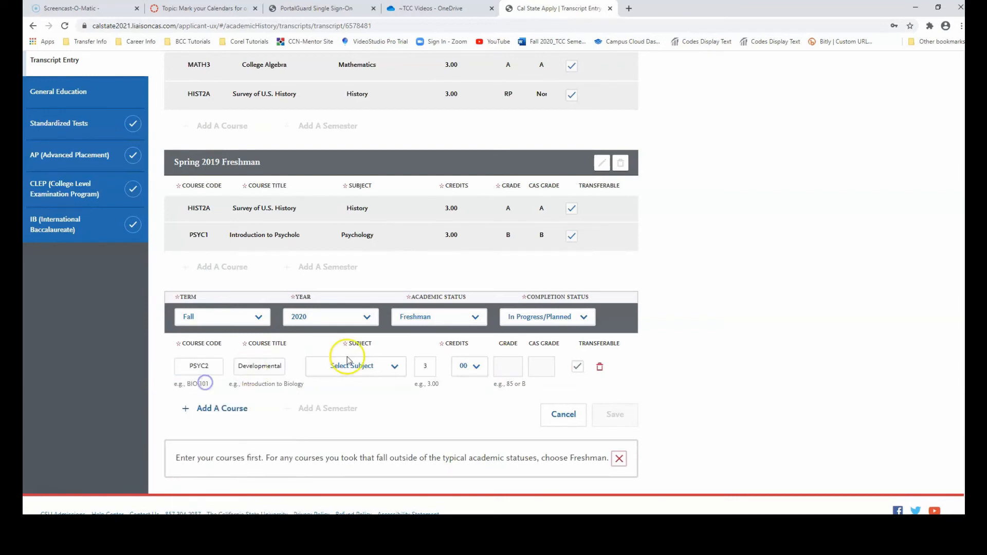
# Step: Set the PSYC2 course's subject to Psychology and save the Fall 2020 semester
pyautogui.click(361, 366)
pyautogui.write('psy')
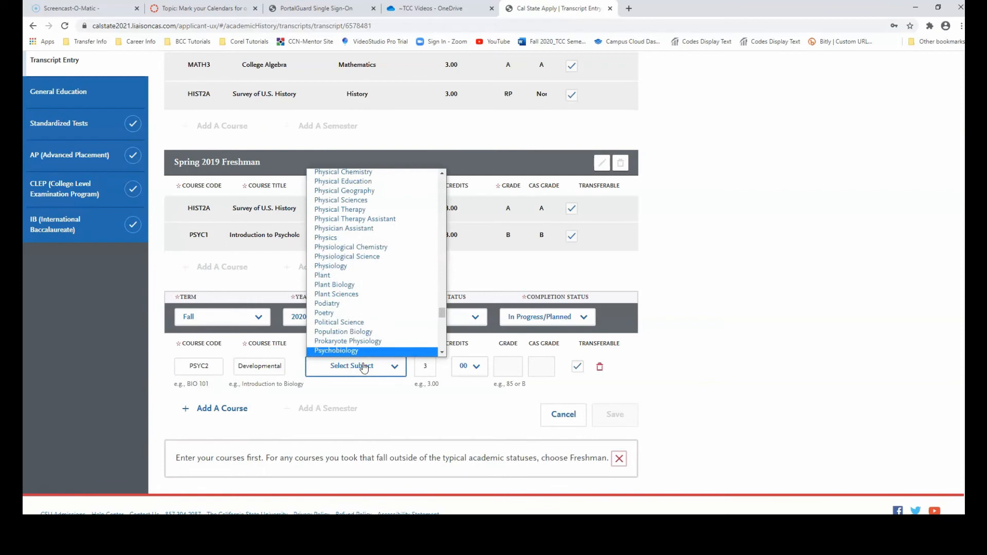
pyautogui.scroll(-4, 364, 334)
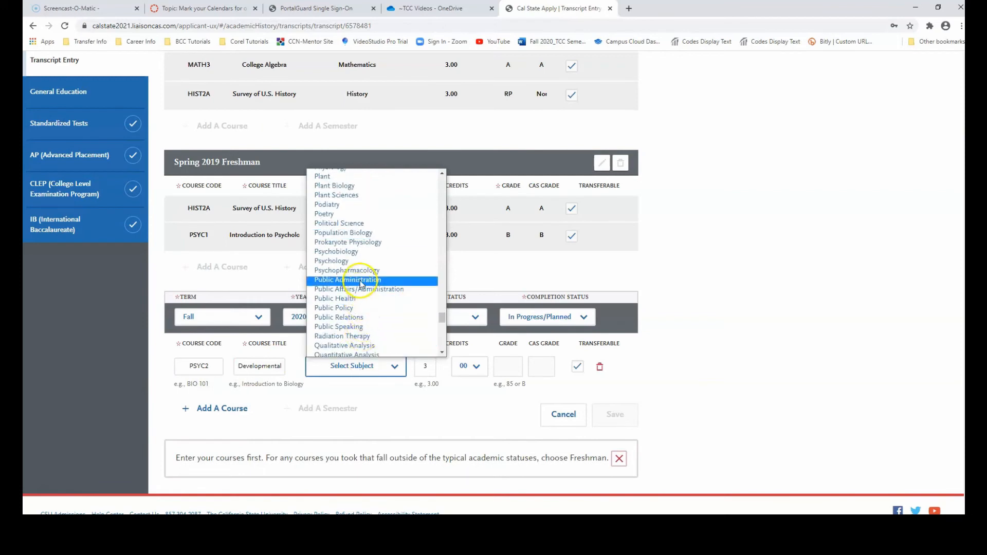
pyautogui.click(362, 263)
pyautogui.click(510, 366)
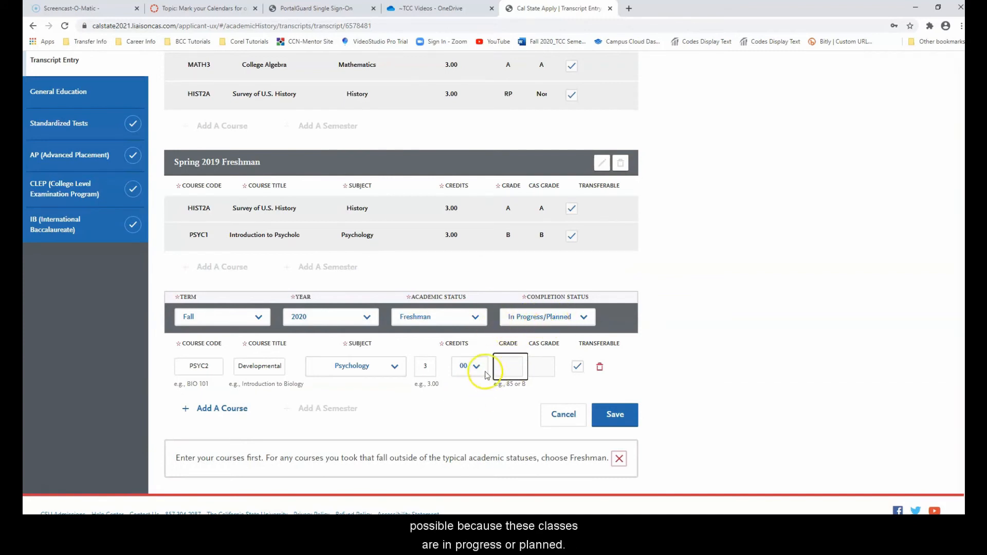
pyautogui.click(619, 414)
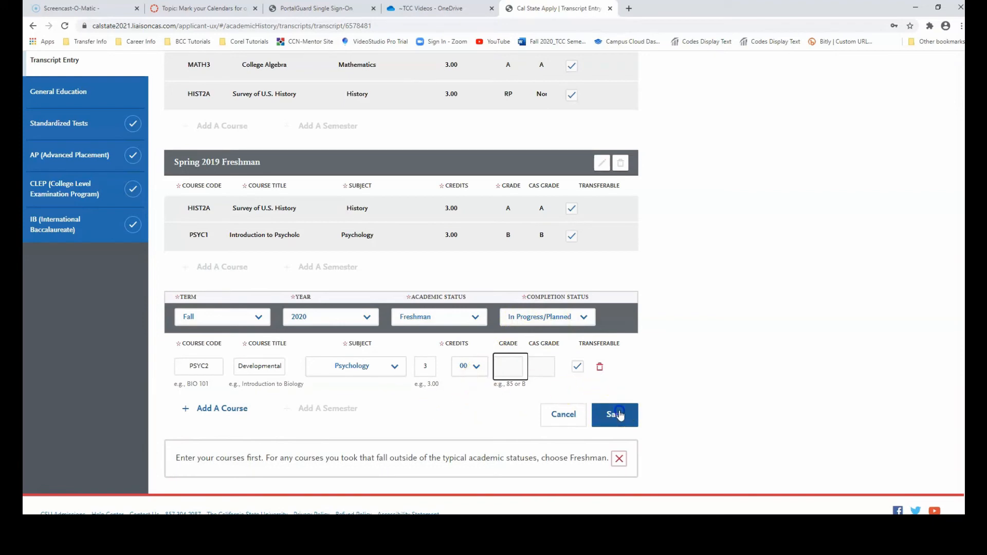
# Step: Add a semester after Fall 2020 and set its term to Spring and year to 2021
pyautogui.scroll(-4, 487, 273)
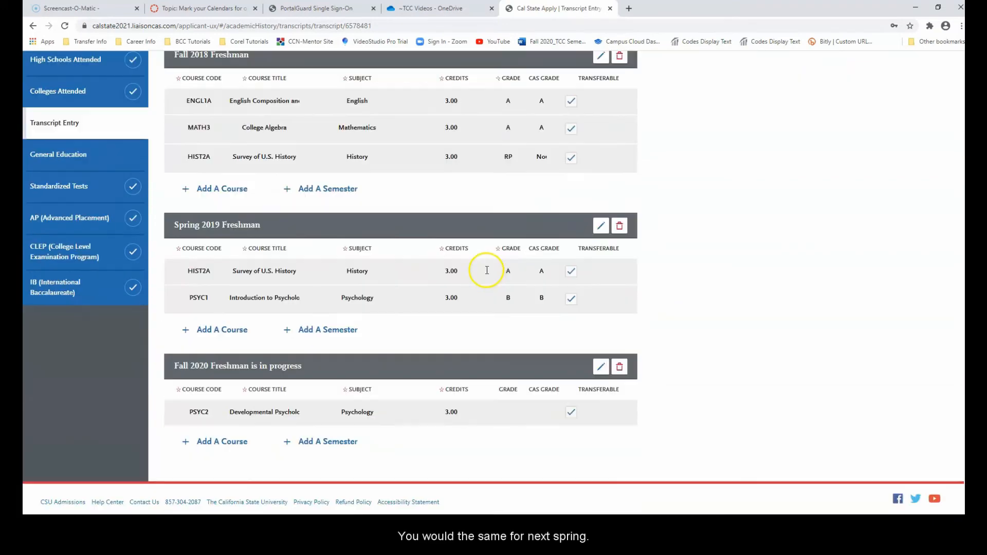
pyautogui.click(326, 443)
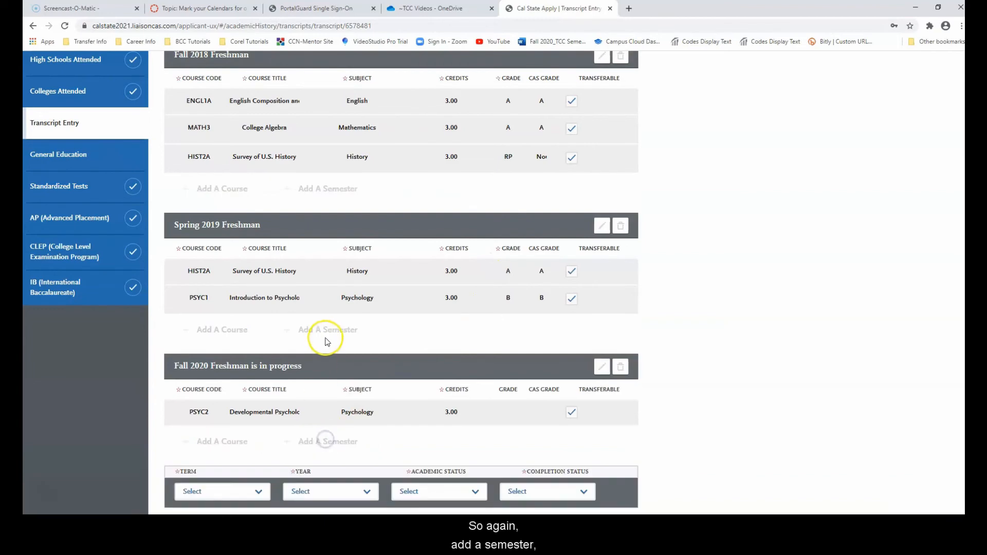
pyautogui.scroll(-3, 325, 360)
pyautogui.click(262, 364)
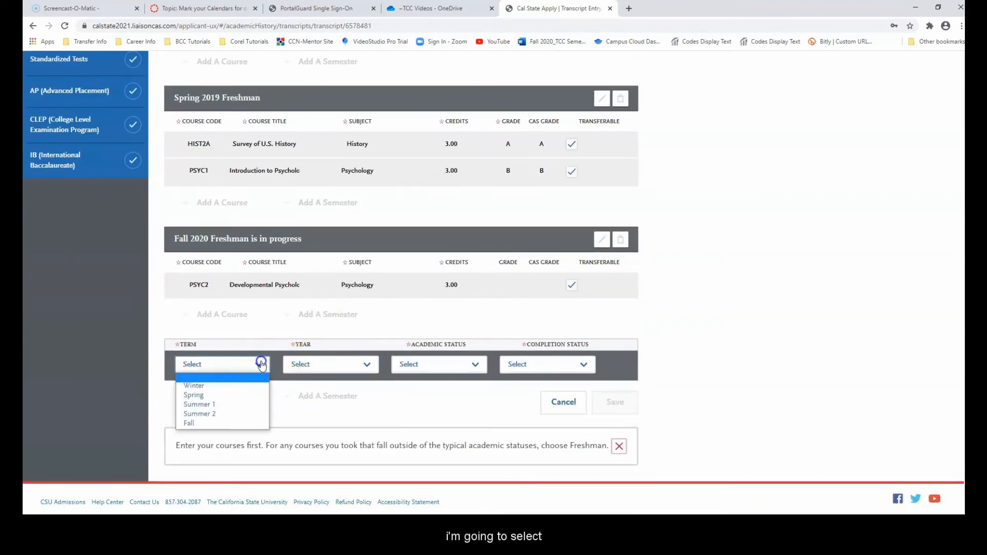
pyautogui.click(232, 387)
pyautogui.click(234, 369)
pyautogui.click(232, 397)
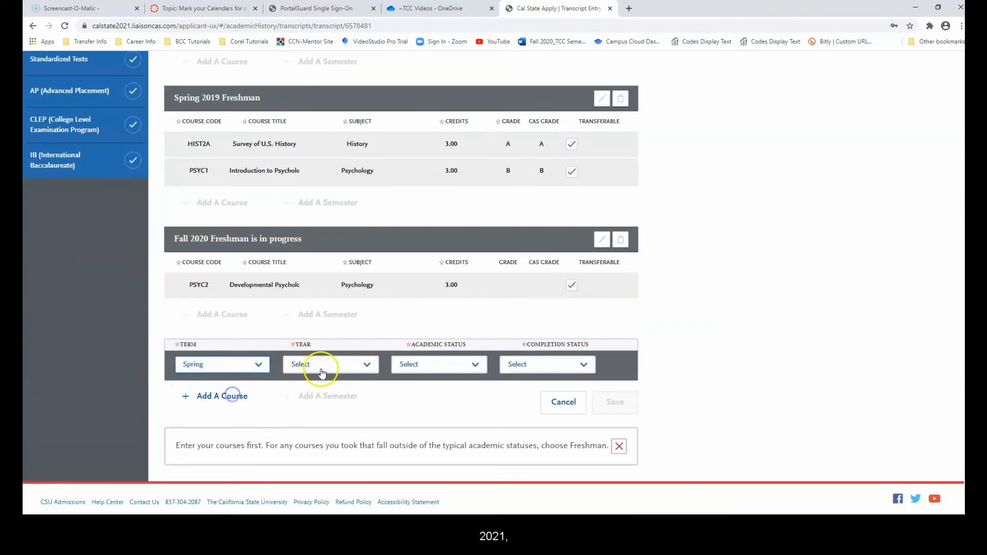
pyautogui.click(326, 364)
pyautogui.click(323, 463)
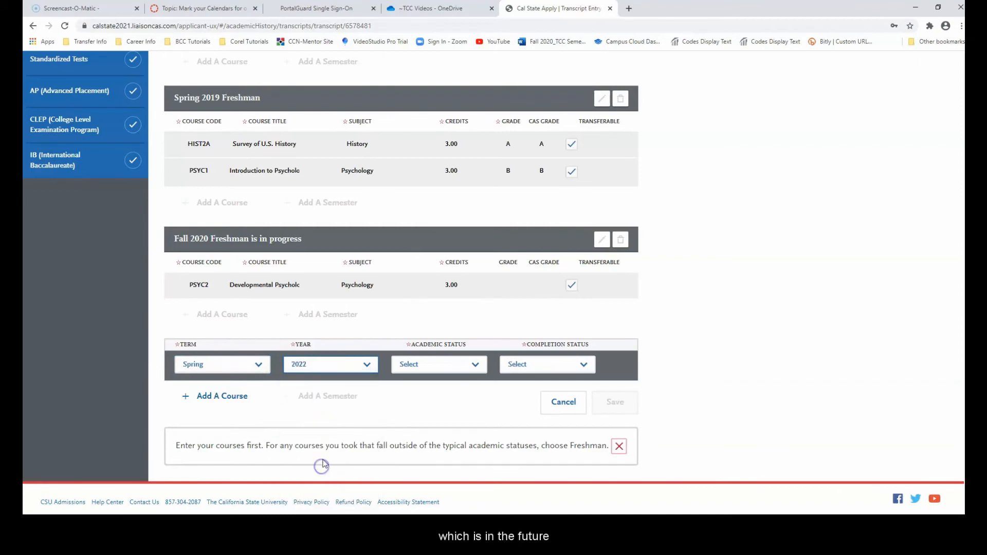
pyautogui.click(331, 365)
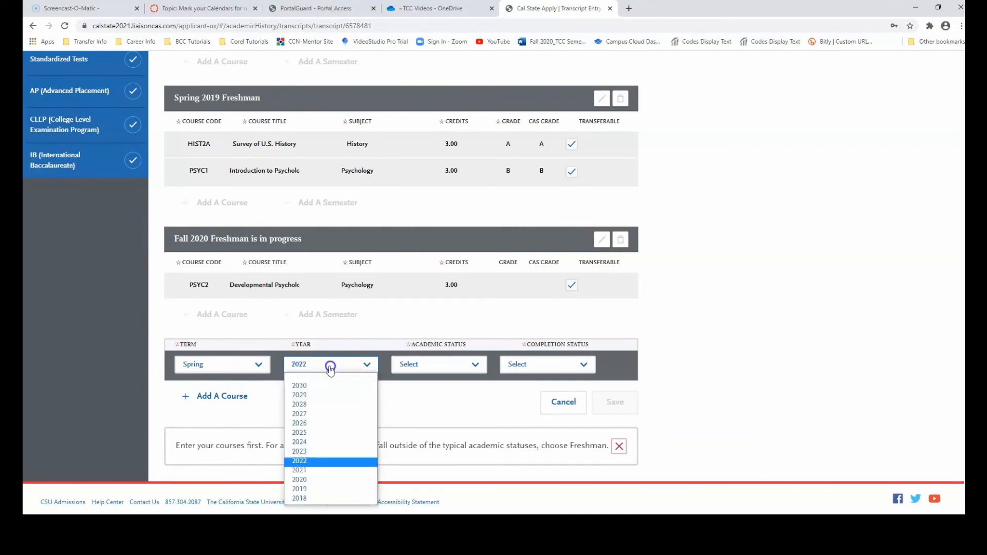
pyautogui.click(323, 469)
# Step: Set the Spring 2021 semester's academic status to Freshman and its completion status to In Progress/Planned
pyautogui.click(437, 365)
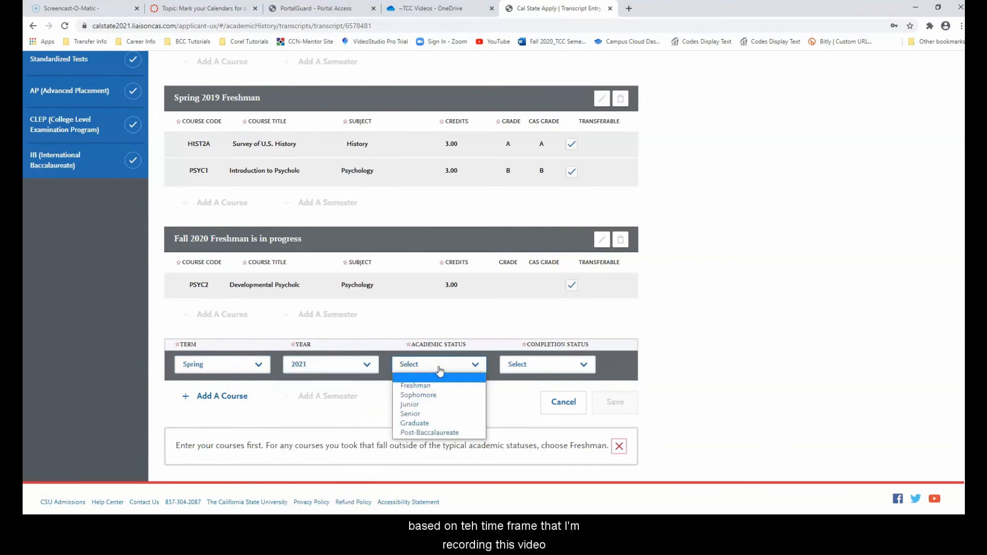
pyautogui.click(435, 385)
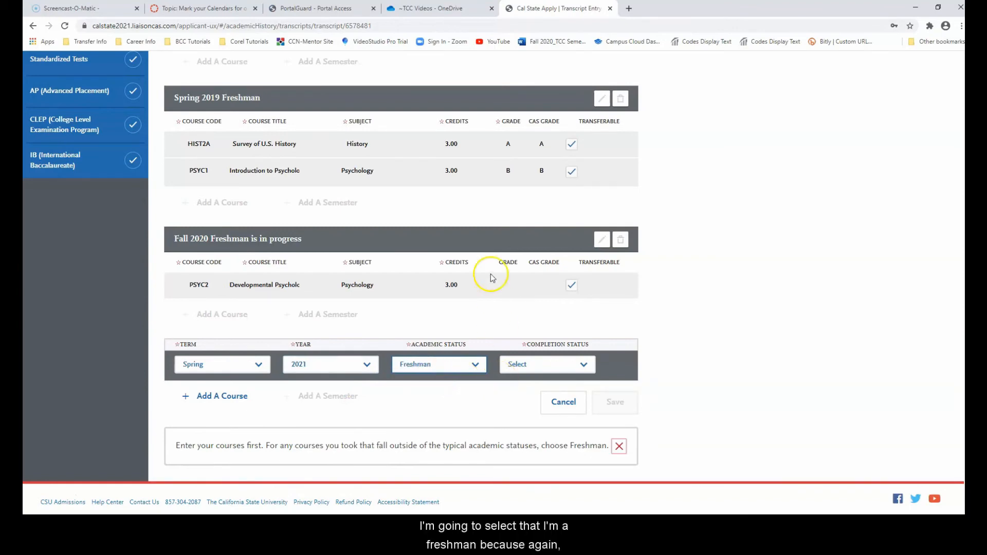
pyautogui.scroll(5, 489, 267)
pyautogui.scroll(-5, 487, 267)
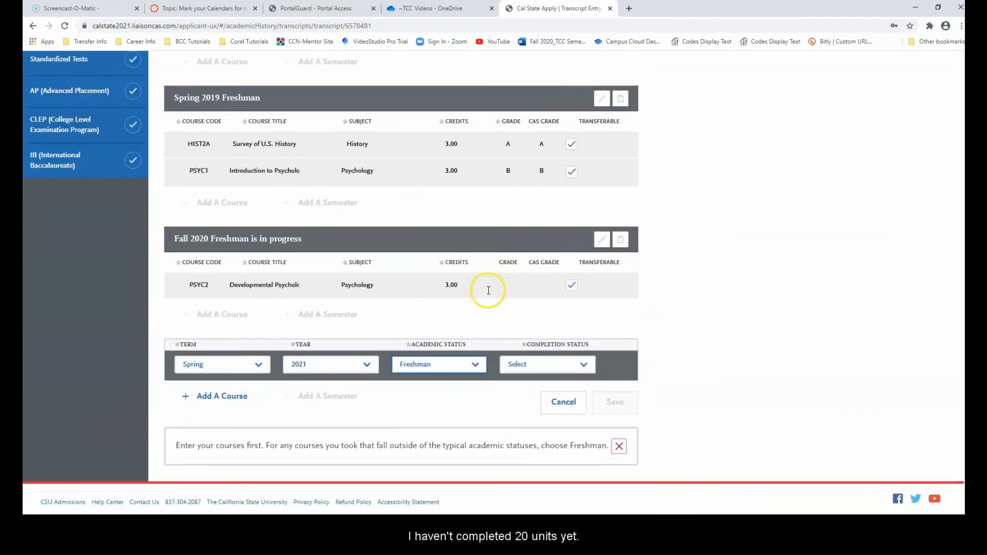
pyautogui.click(528, 366)
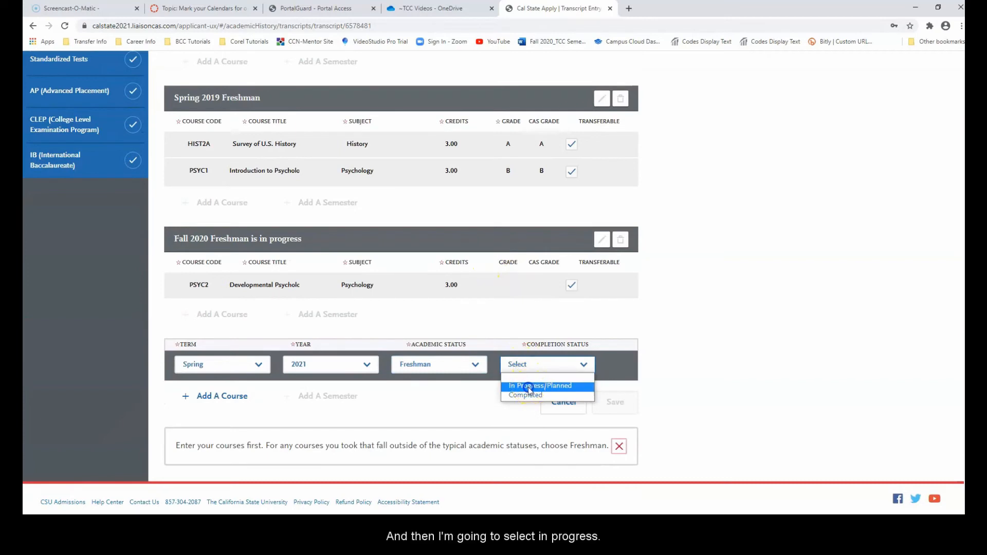
pyautogui.click(530, 386)
# Step: Add a course to the Spring 2021 semester and choose ARTS1 as its course code
pyautogui.click(233, 397)
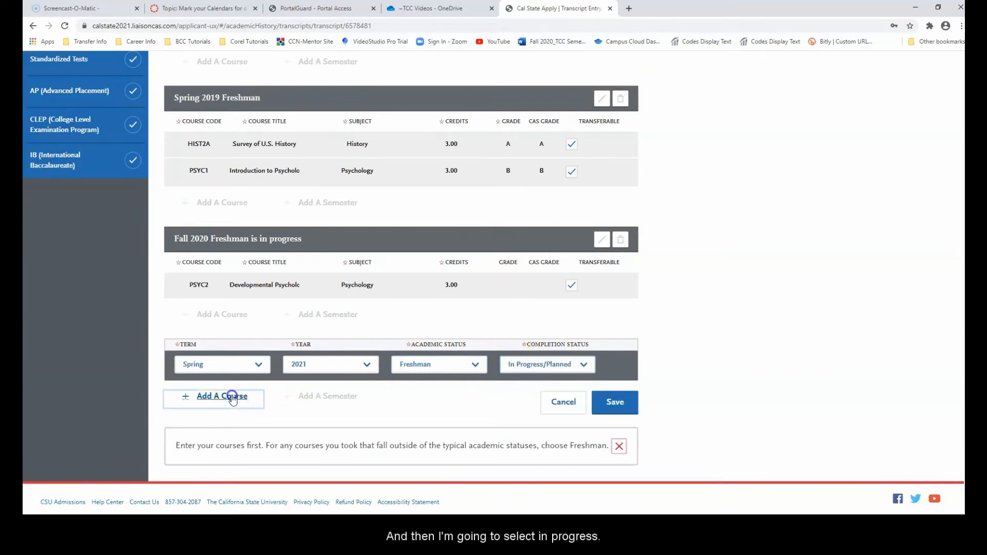
pyautogui.click(208, 355)
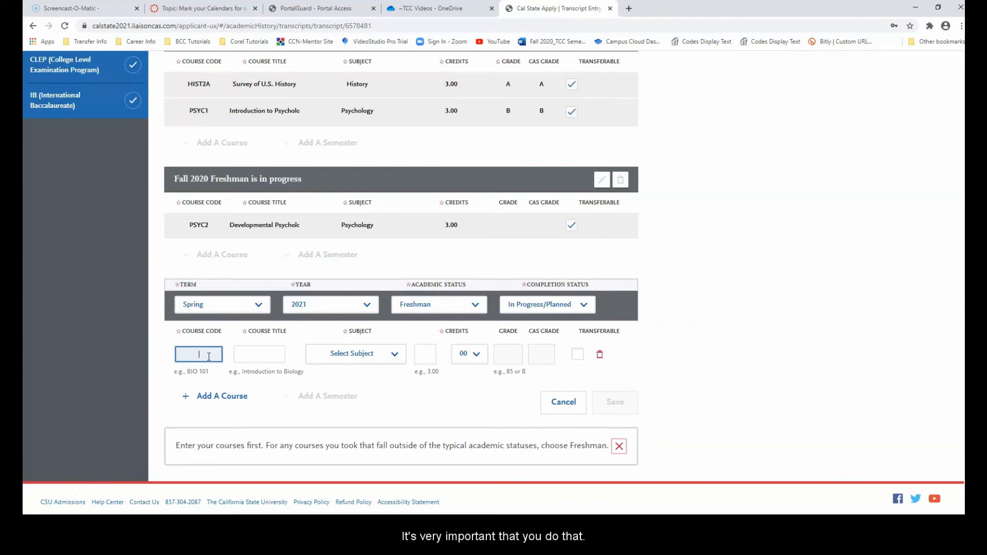
pyautogui.write('arts')
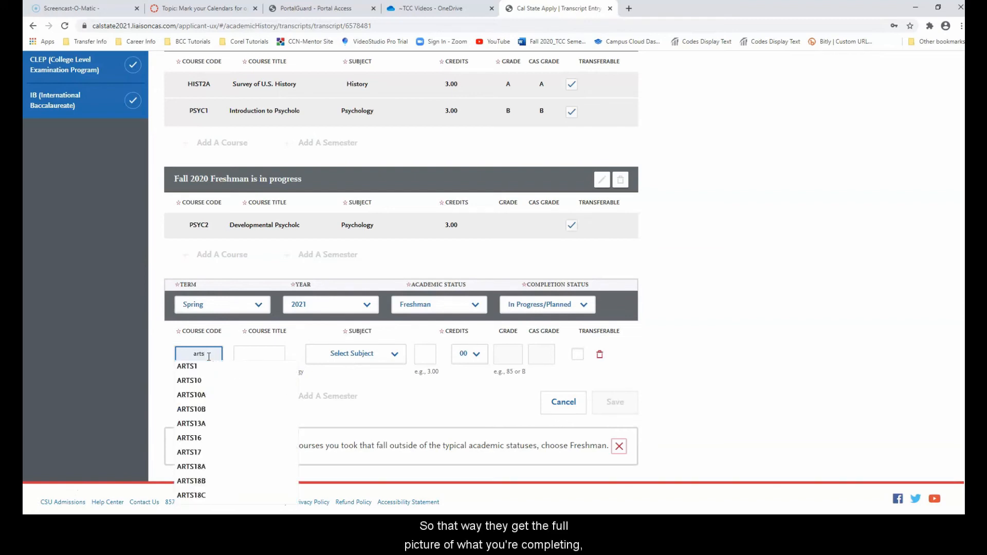
pyautogui.click(215, 367)
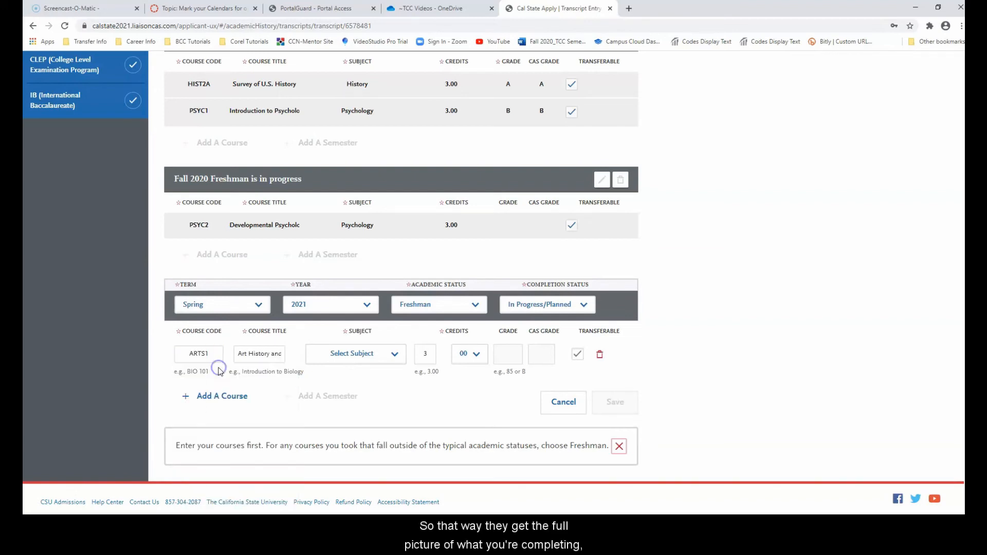
# Step: Set the ARTS1 course's subject to Art and save the Spring 2021 semester
pyautogui.click(349, 360)
pyautogui.write('art')
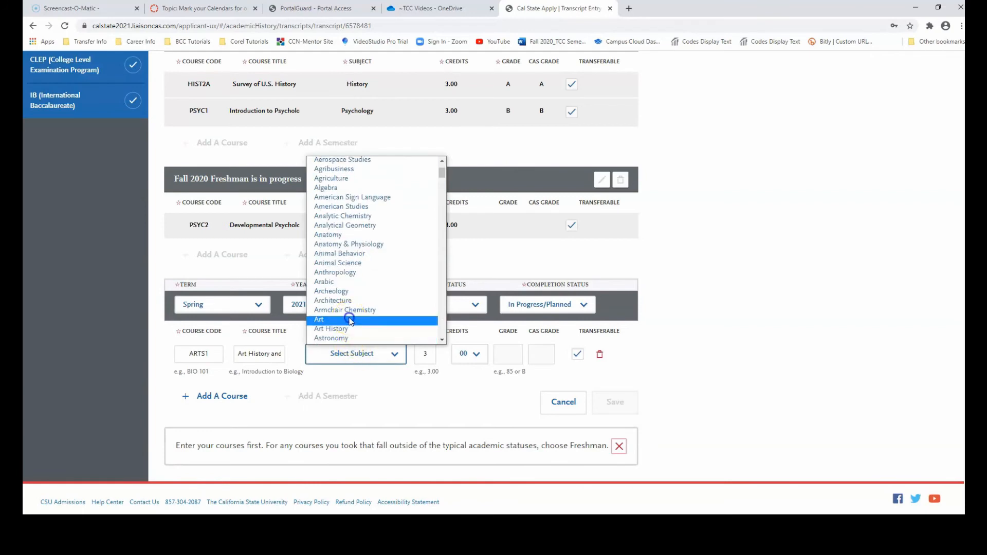
pyautogui.click(349, 319)
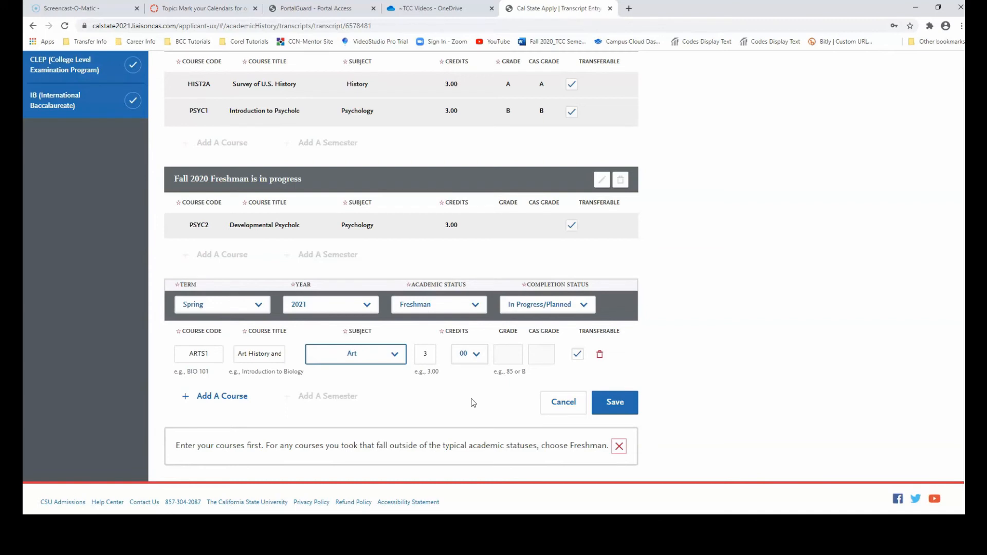
pyautogui.click(615, 404)
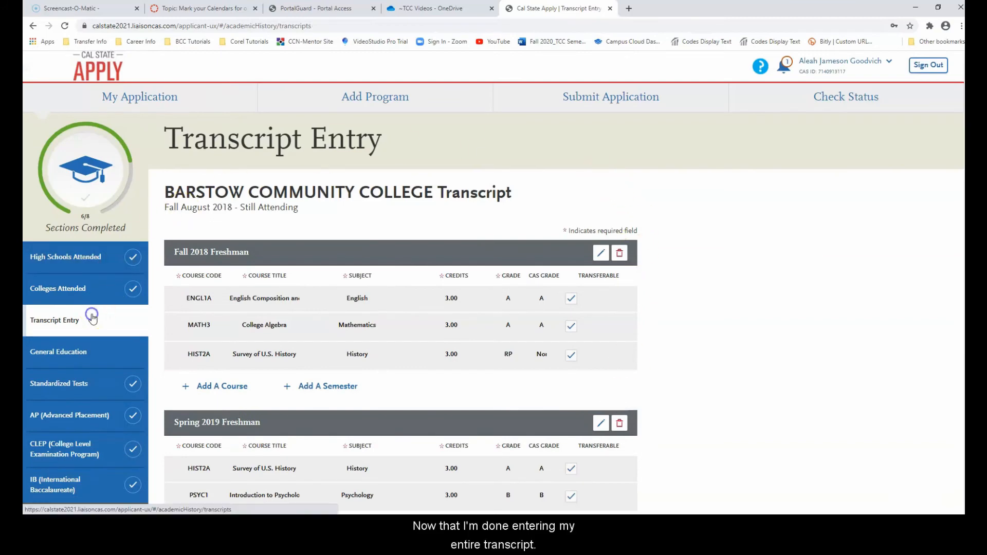
# Step: Return to the Transcript Entry overview, calculate the transfer GPA, and check the transfer credit hours
pyautogui.click(91, 316)
pyautogui.scroll(-2, 496, 258)
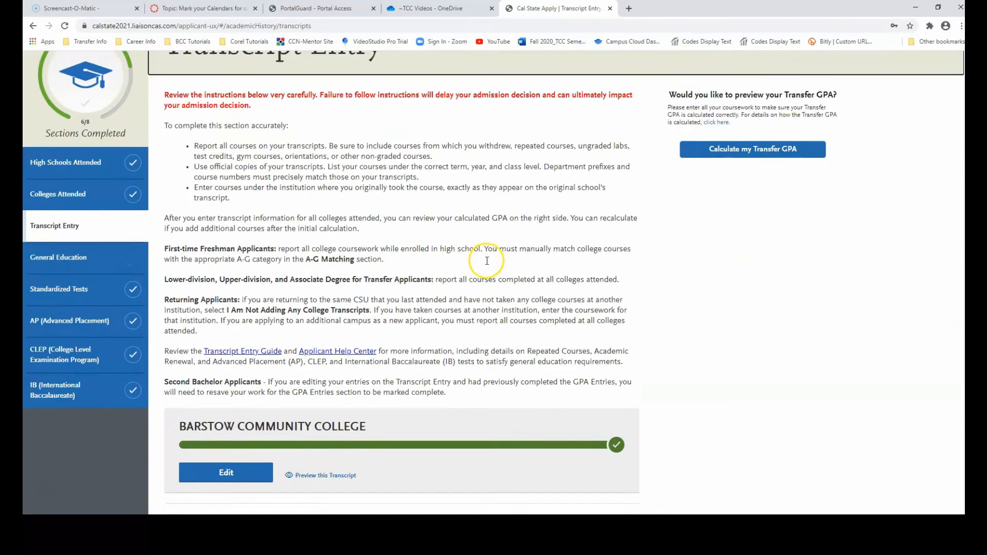
pyautogui.scroll(2, 487, 261)
pyautogui.click(751, 243)
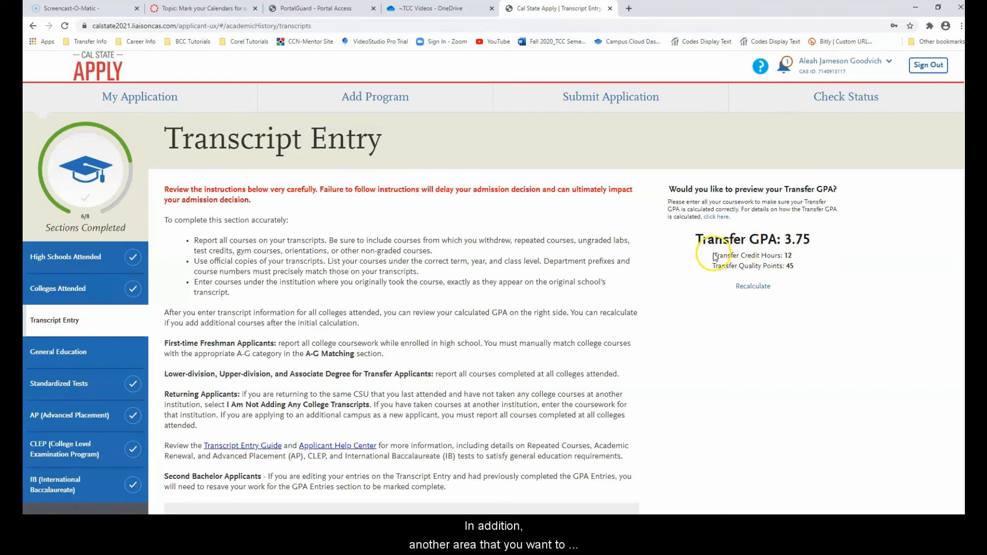
pyautogui.moveTo(713, 256); pyautogui.dragTo(805, 257)
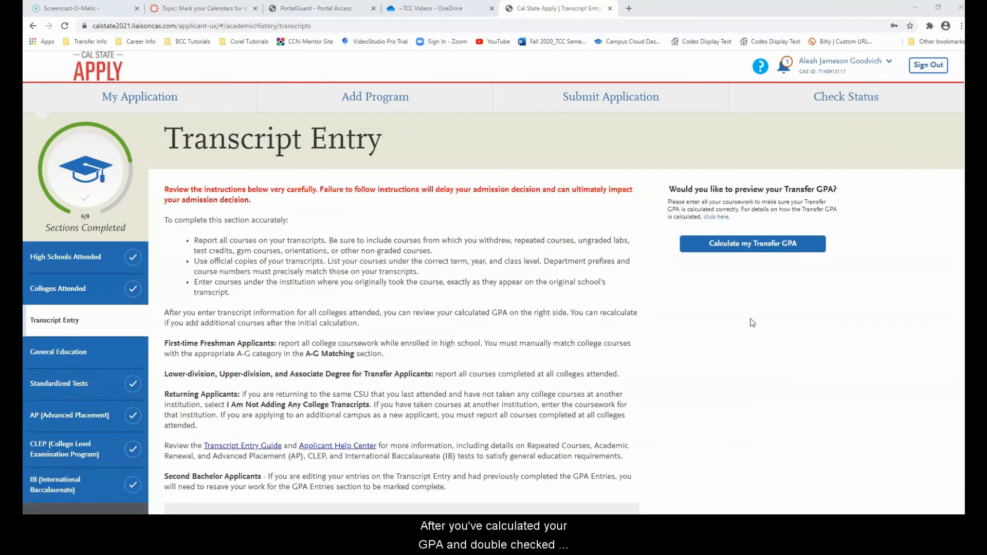
# Step: Answer Yes to having completed entering the transcript and save the transcript
pyautogui.scroll(-2, 752, 322)
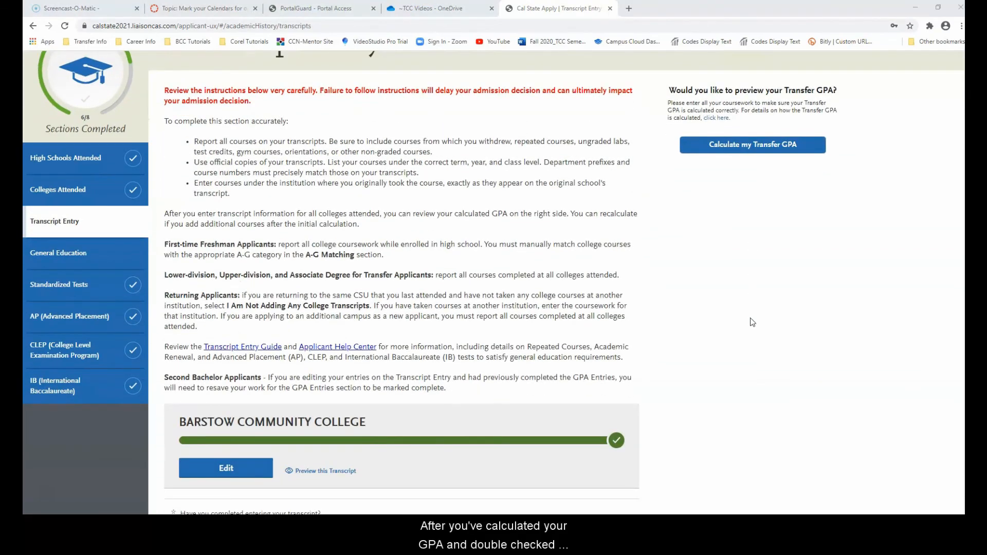
pyautogui.scroll(-3, 752, 322)
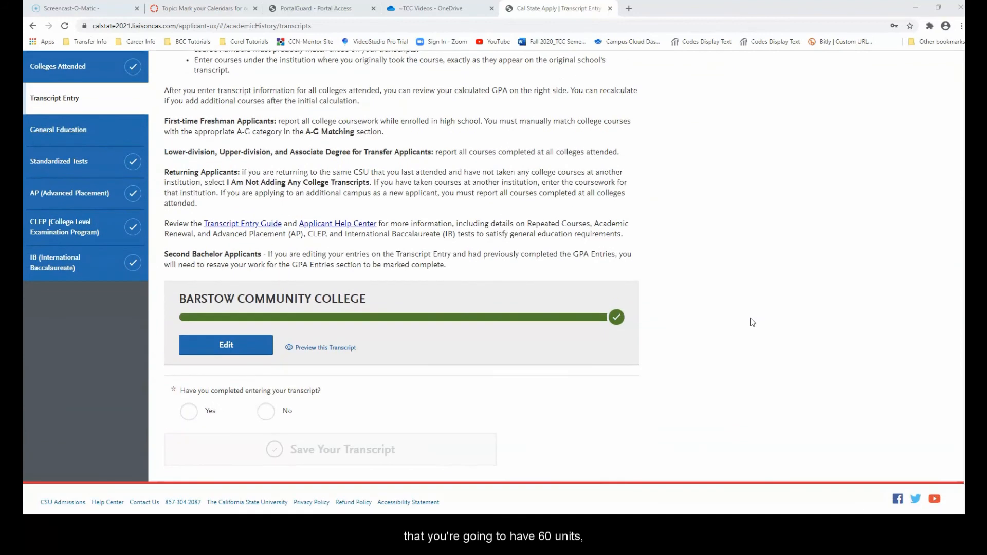
pyautogui.click(188, 412)
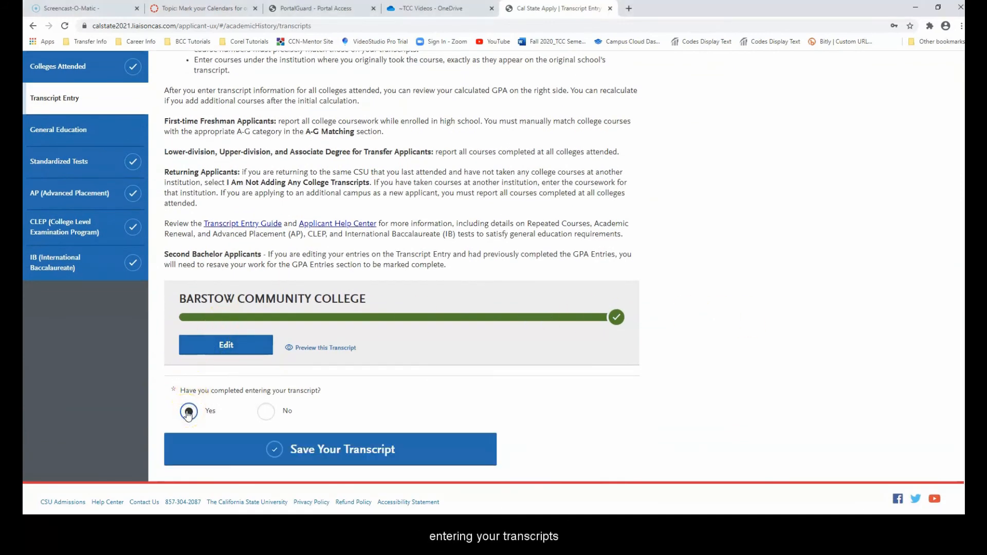
pyautogui.click(282, 445)
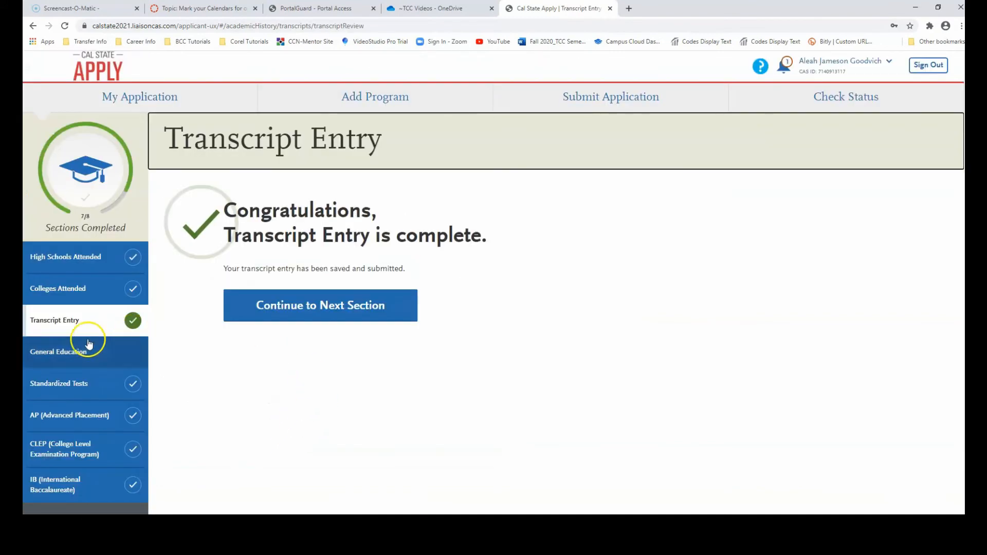
# Step: In the General Education section, match A1 Oral Communication to SPCH1 - Elements of Public Speaking
pyautogui.click(61, 352)
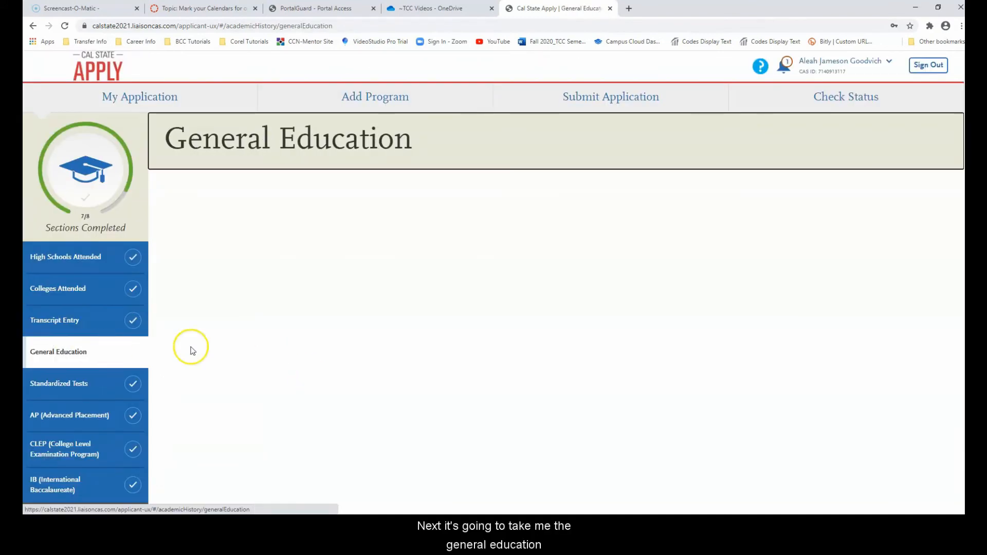
pyautogui.scroll(-2, 417, 308)
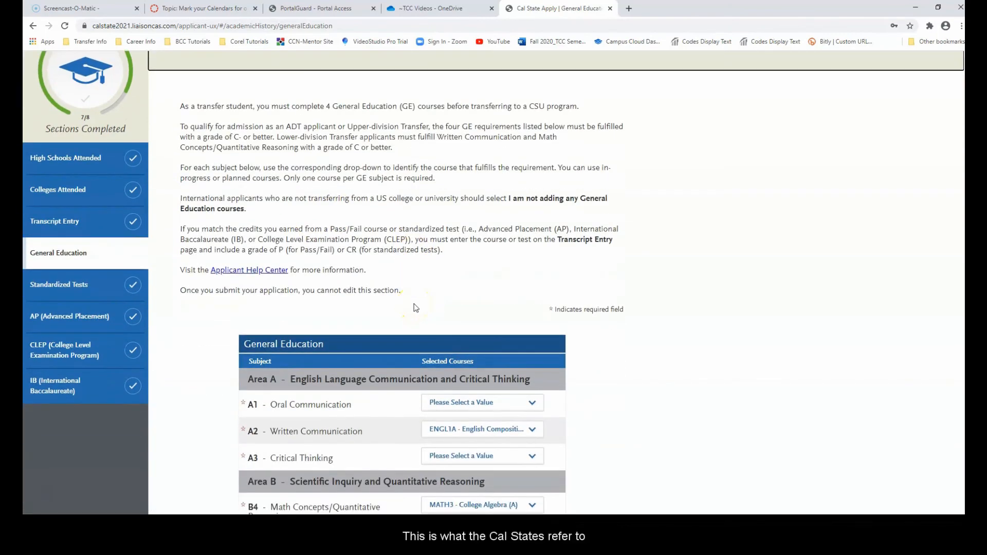
pyautogui.scroll(-2, 417, 307)
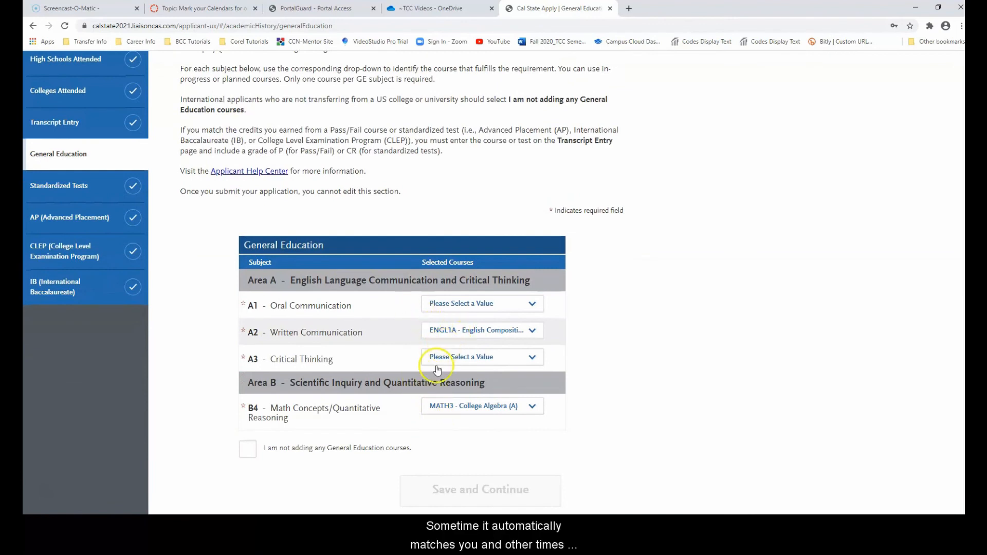
pyautogui.click(474, 306)
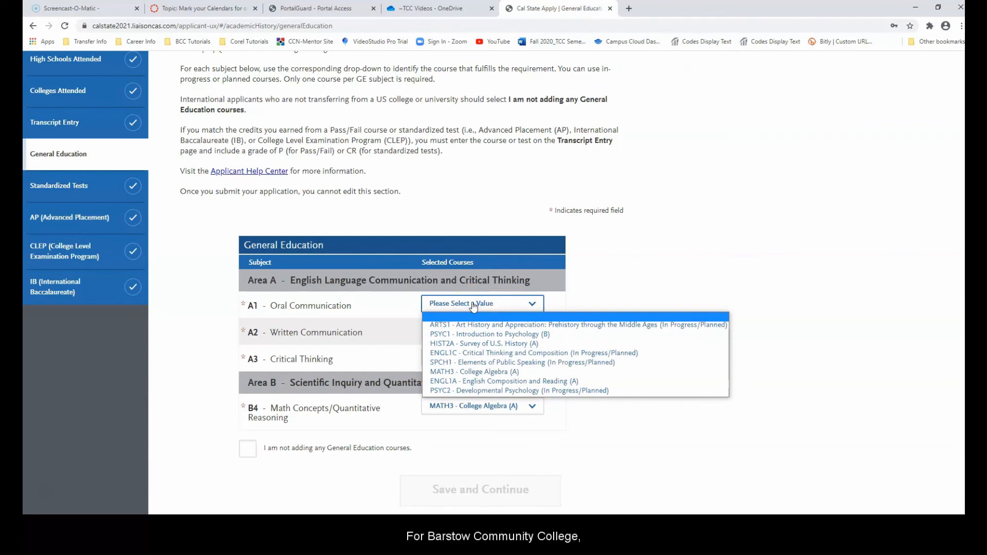
pyautogui.click(476, 363)
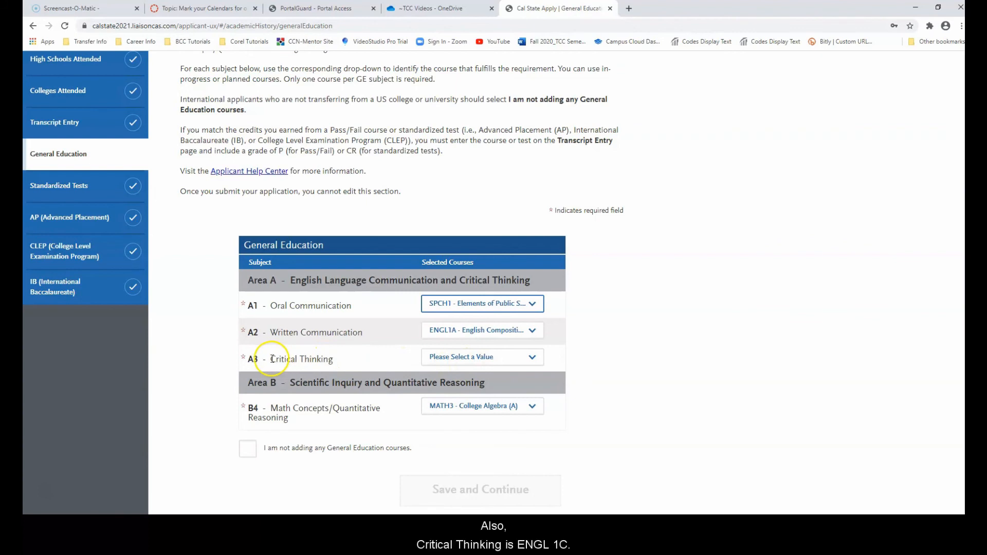
# Step: Match A3 Critical Thinking to ENGL1C, keep ENGL1A for A2, and save the General Education section, continuing to Standardized Tests
pyautogui.click(466, 364)
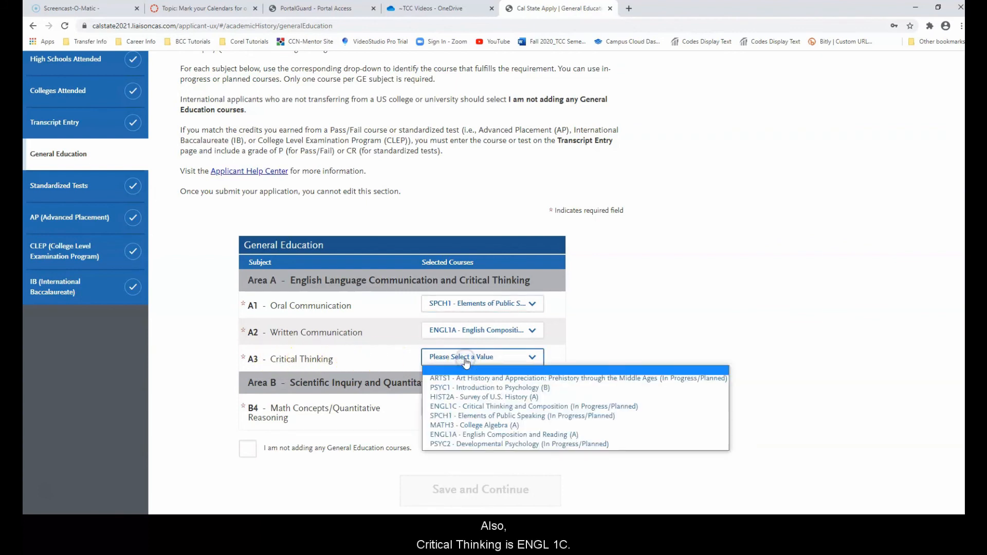
pyautogui.click(466, 406)
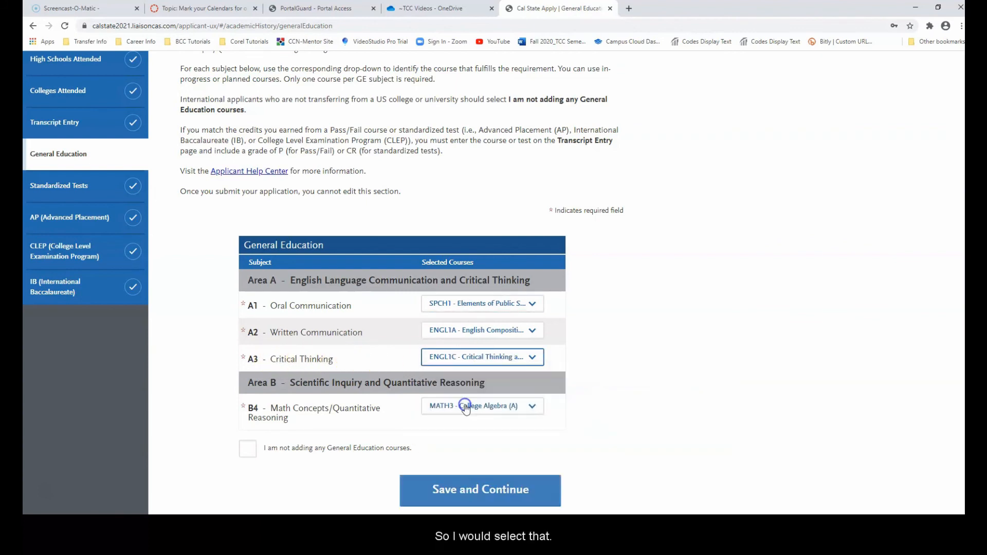
pyautogui.click(475, 333)
pyautogui.click(483, 334)
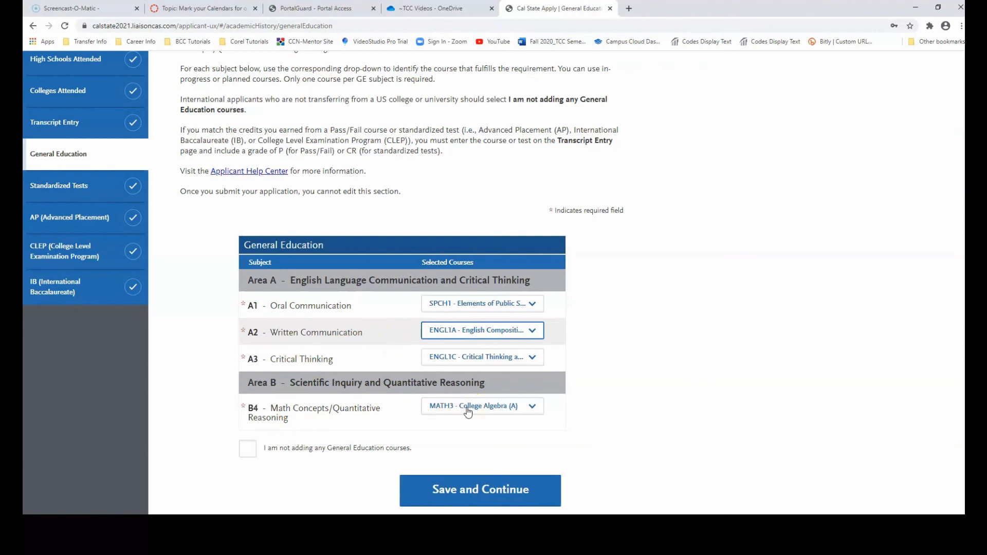
pyautogui.click(464, 486)
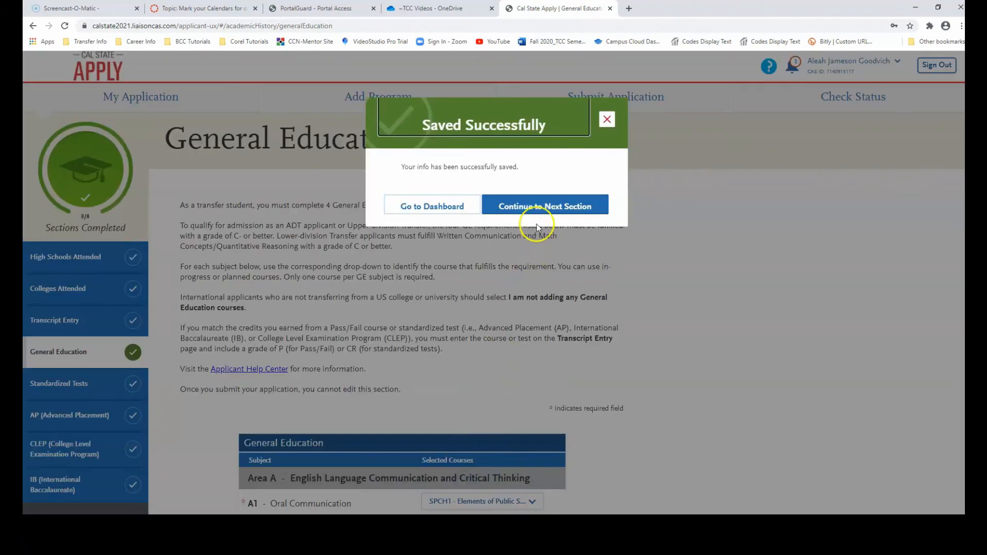
pyautogui.click(532, 208)
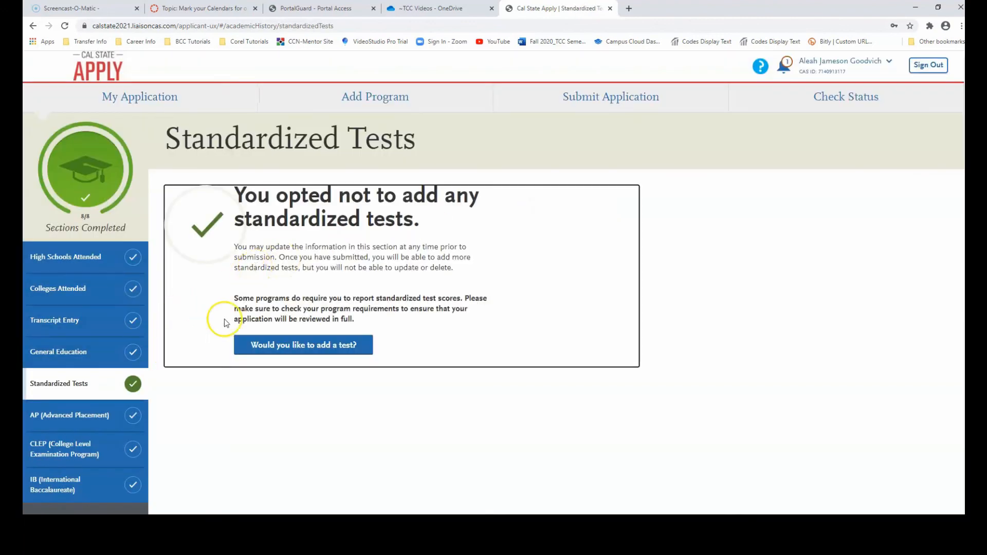
# Step: Reopen standardized test entry, look through the available test types, and opt out of adding any standardized tests
pyautogui.scroll(-1, 285, 265)
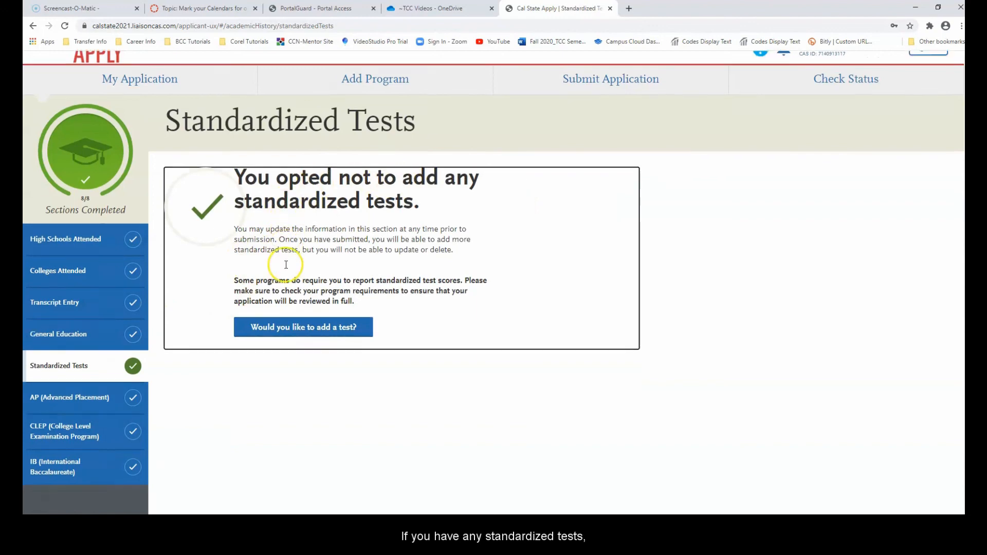
pyautogui.scroll(-2, 286, 265)
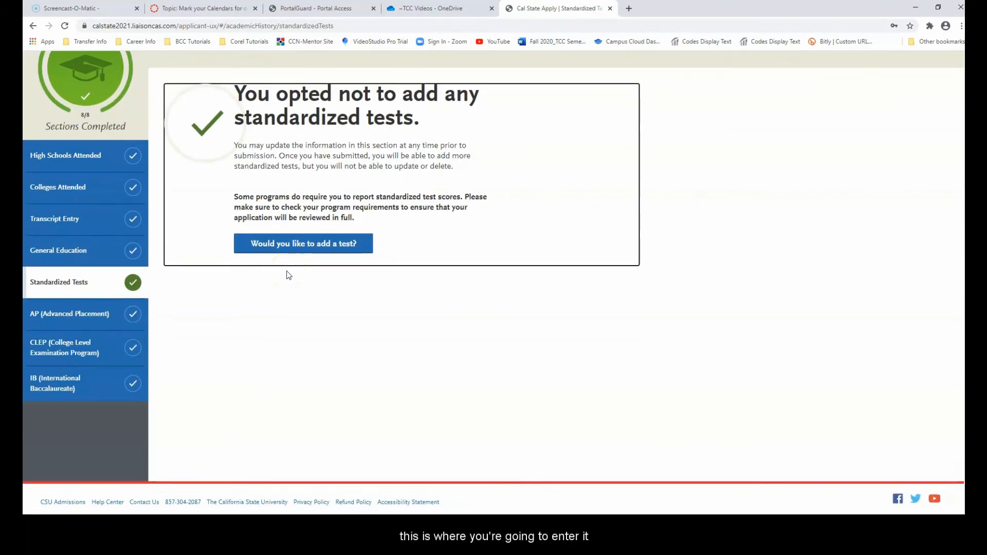
pyautogui.click(294, 243)
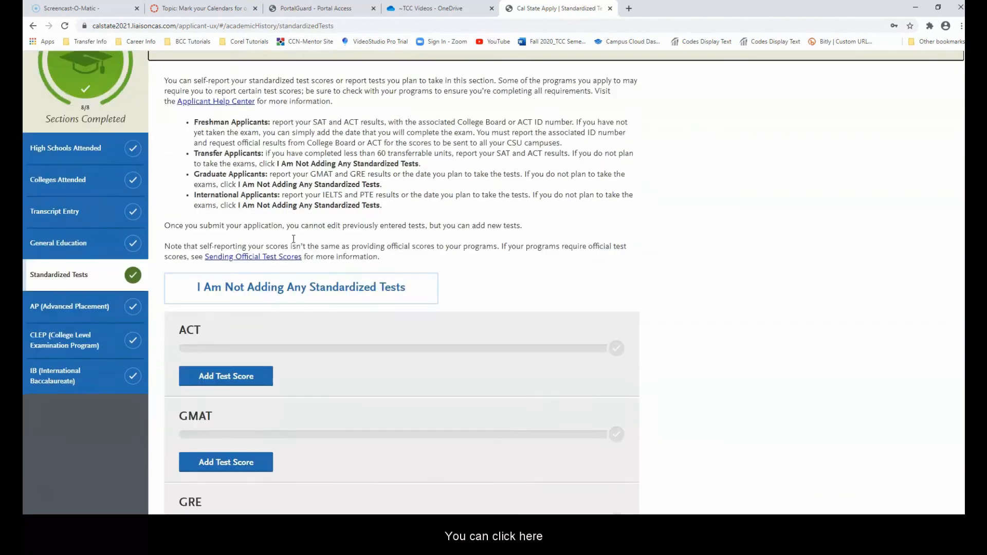
pyautogui.scroll(-8, 293, 239)
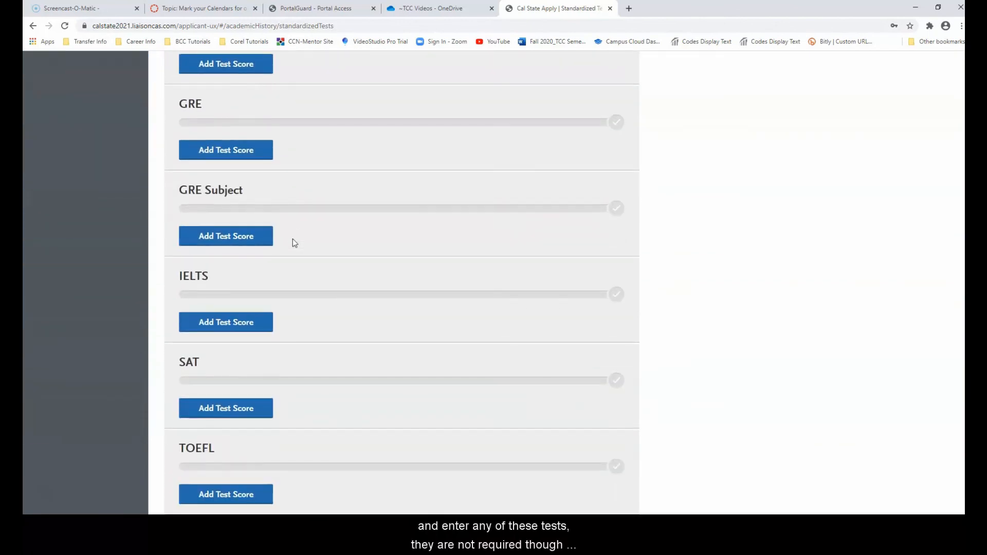
pyautogui.scroll(-4, 295, 242)
pyautogui.scroll(4, 295, 242)
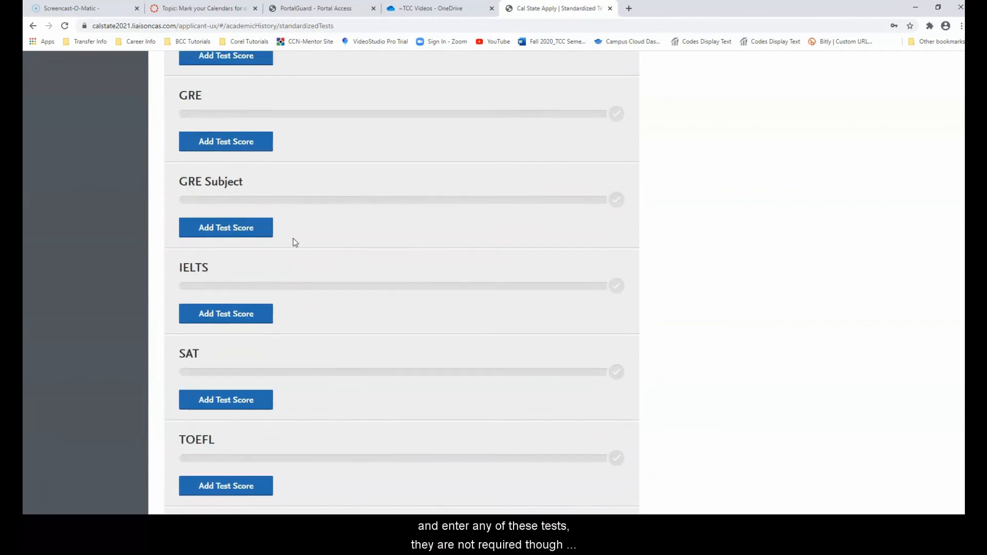
pyautogui.scroll(4, 295, 243)
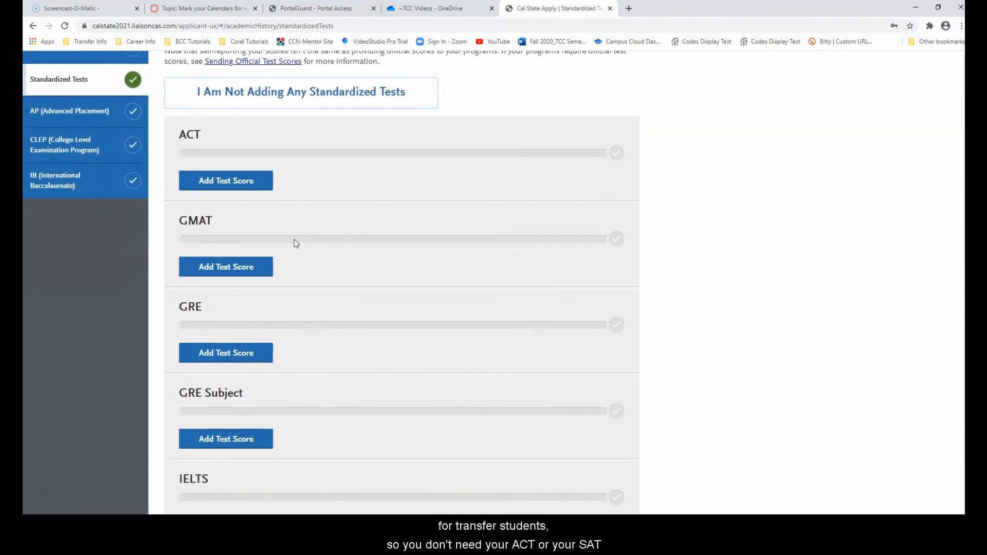
pyautogui.scroll(-5, 229, 180)
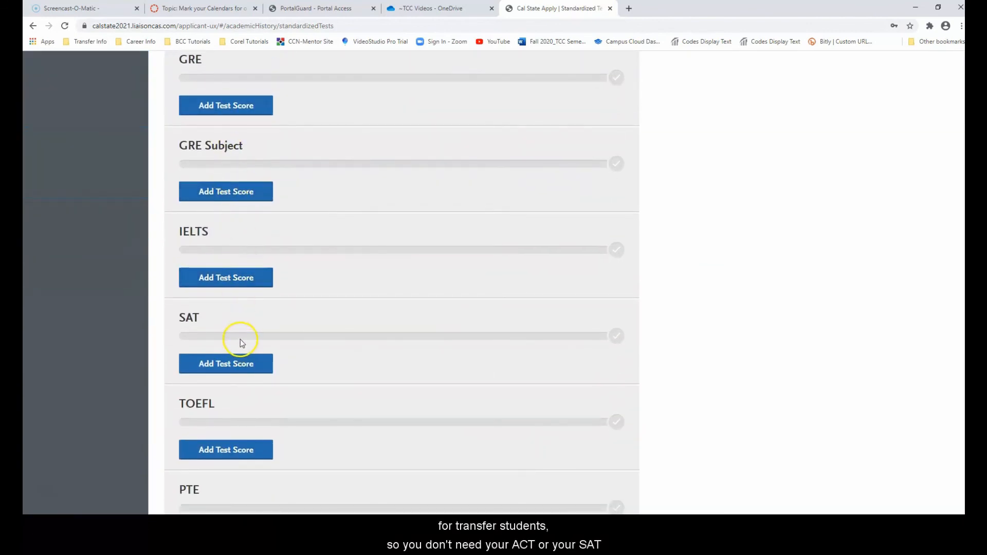
pyautogui.scroll(8, 239, 344)
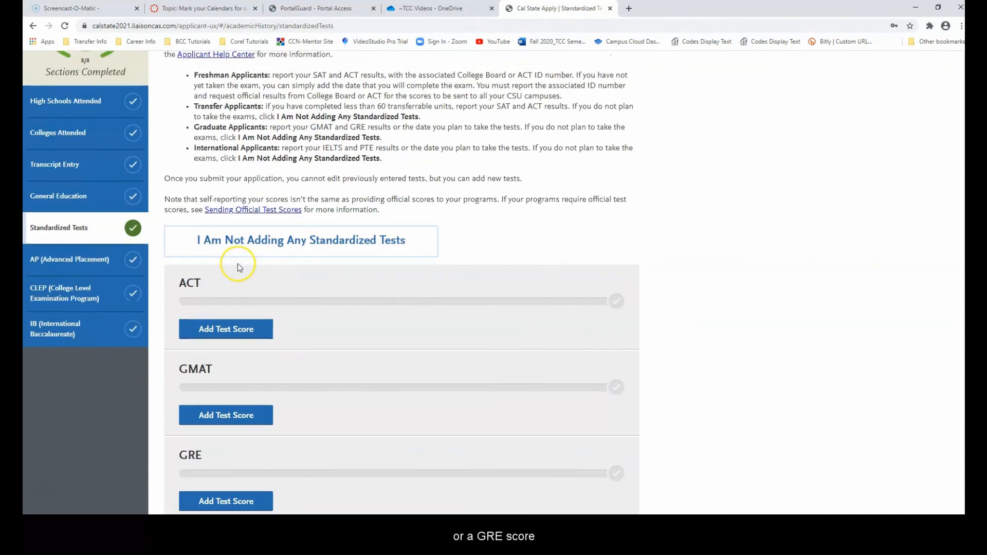
pyautogui.click(270, 251)
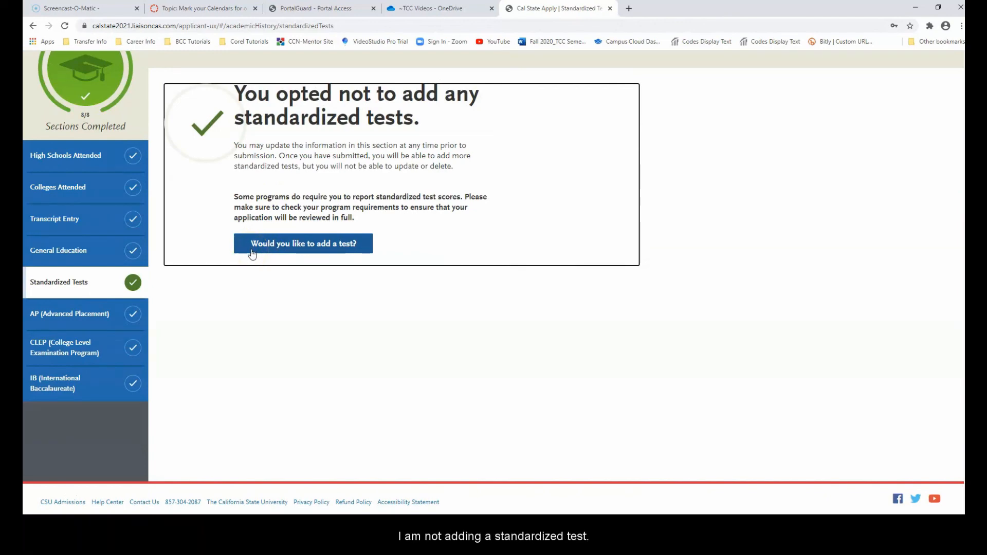
# Step: In the AP (Advanced Placement) section, answer Yes to having AP scores and examine the AP Exam 1 entry fields
pyautogui.click(72, 314)
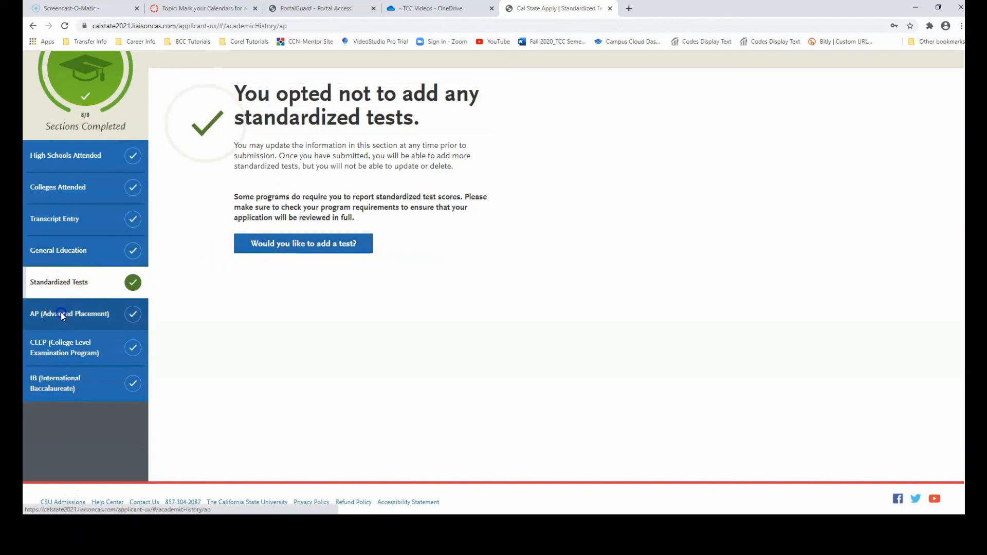
pyautogui.scroll(-2, 276, 254)
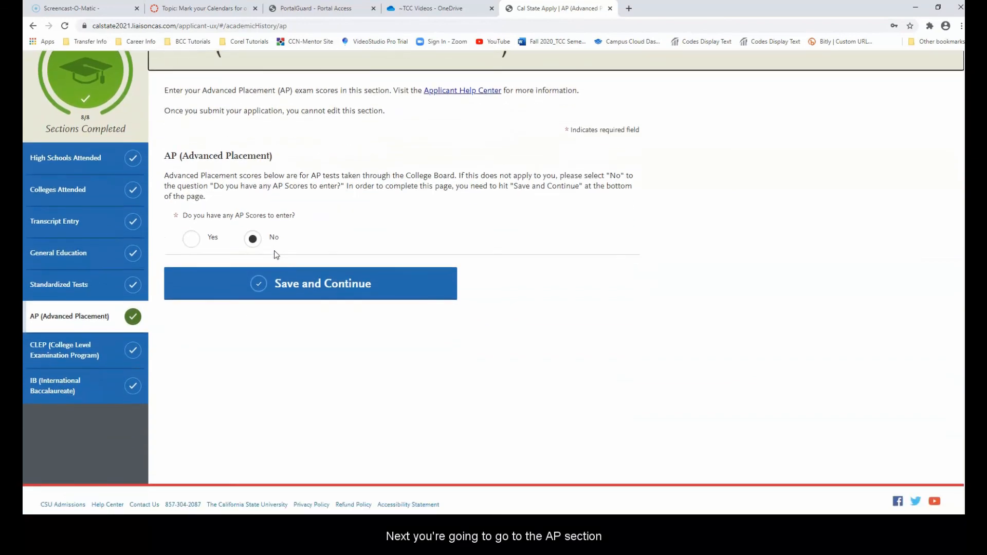
pyautogui.click(192, 242)
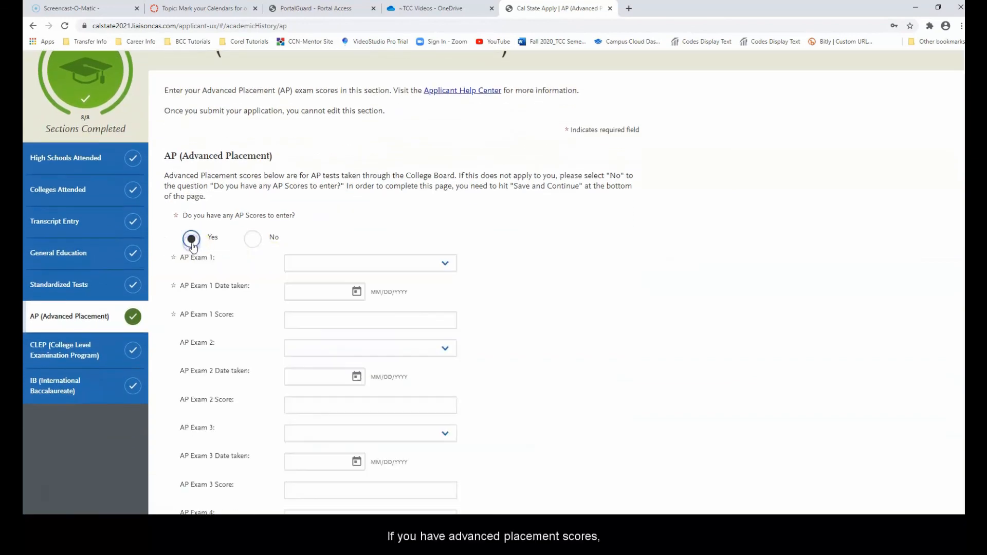
pyautogui.scroll(-1, 360, 224)
pyautogui.click(349, 216)
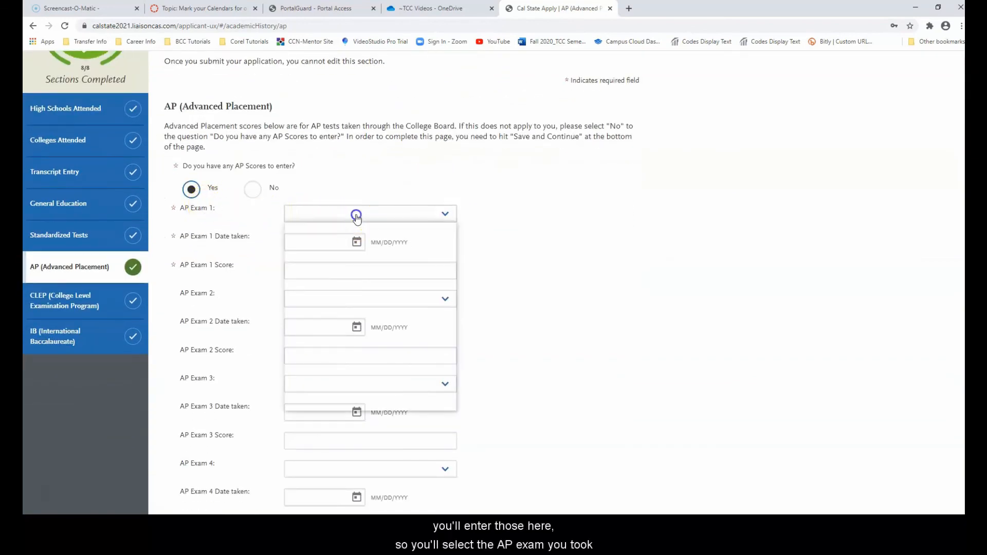
pyautogui.click(368, 180)
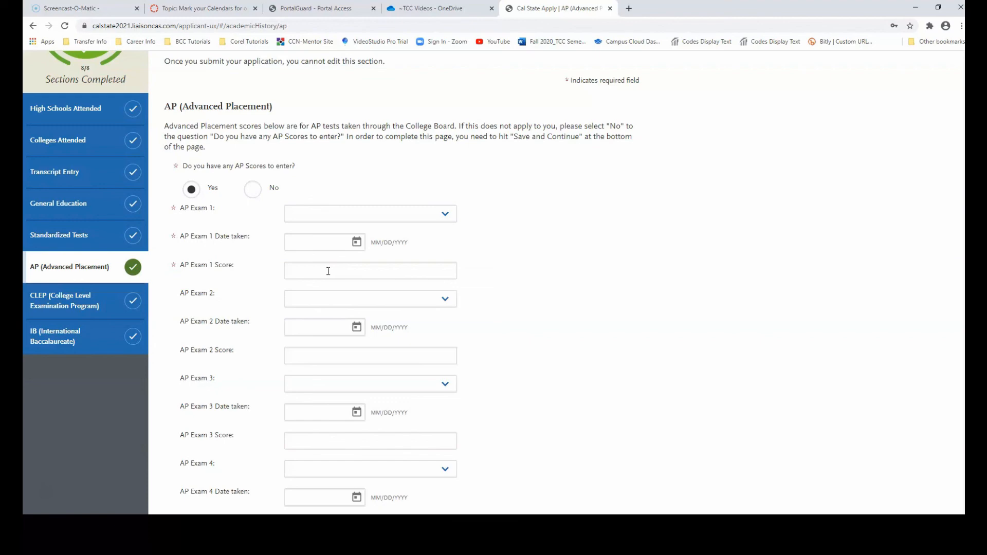
# Step: In the CLEP section, answer Yes to preview the score fields and set the answer back to No
pyautogui.click(96, 293)
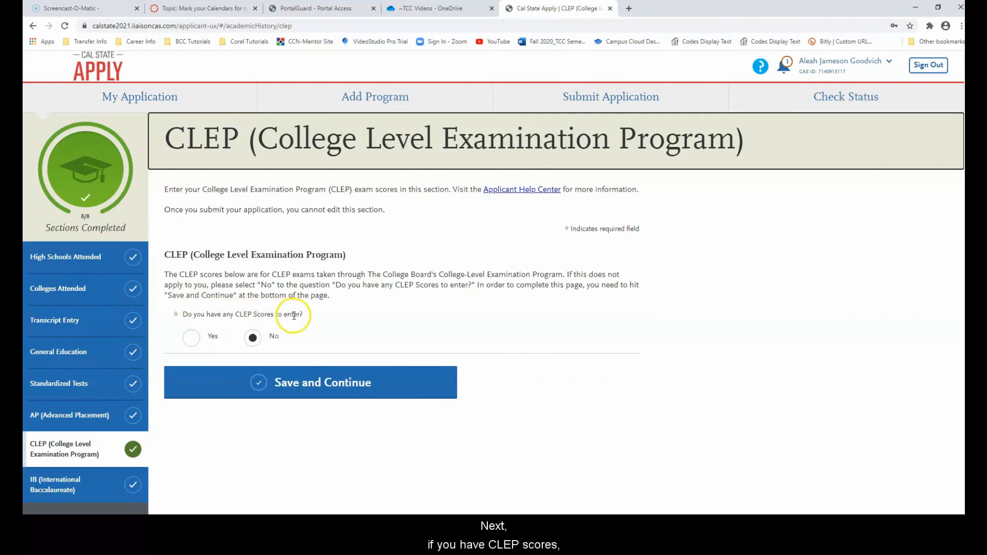
pyautogui.click(192, 339)
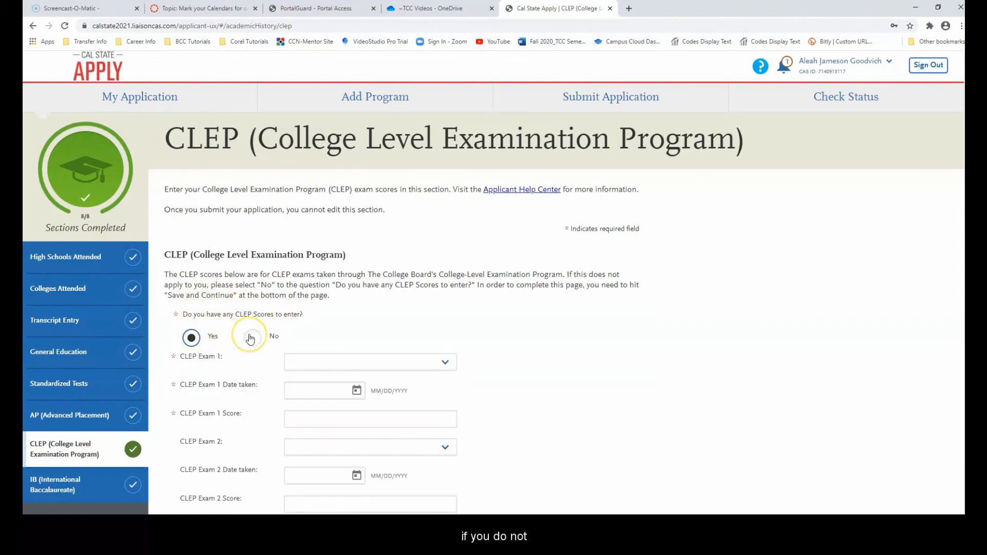
pyautogui.click(250, 337)
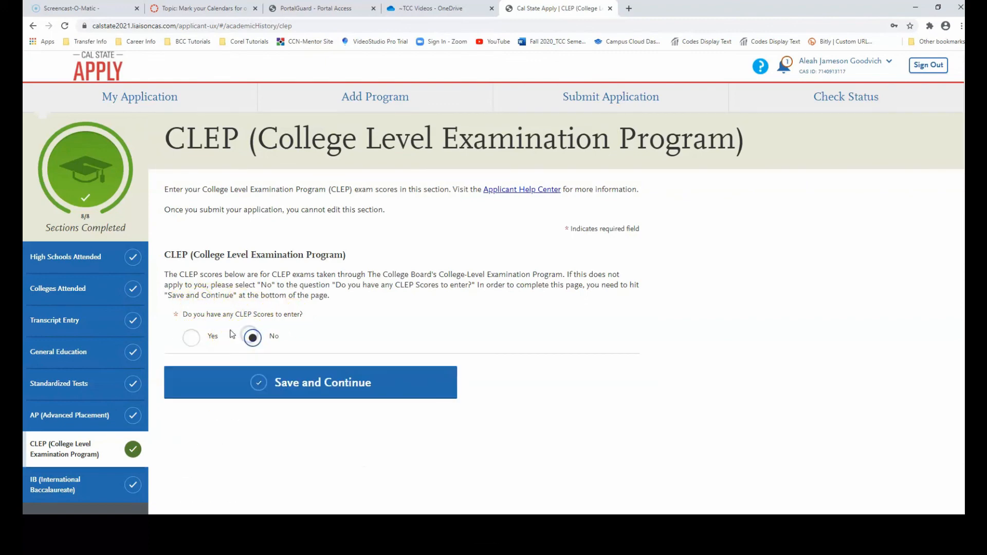
pyautogui.scroll(-2, 252, 360)
# Step: Preview the IB (International Baccalaureate) score fields, set the answer back to No, and return to the My Application dashboard
pyautogui.click(78, 380)
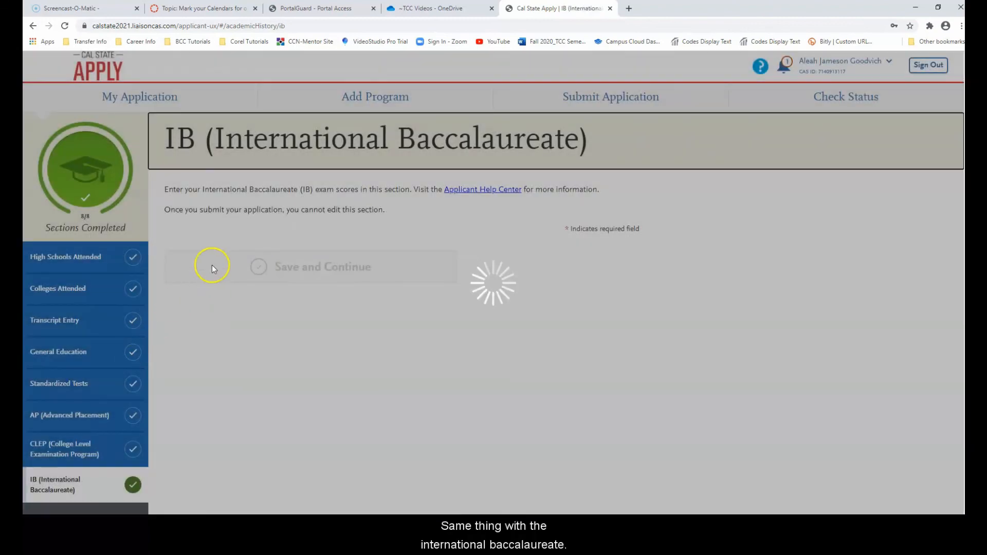
pyautogui.scroll(-1, 307, 229)
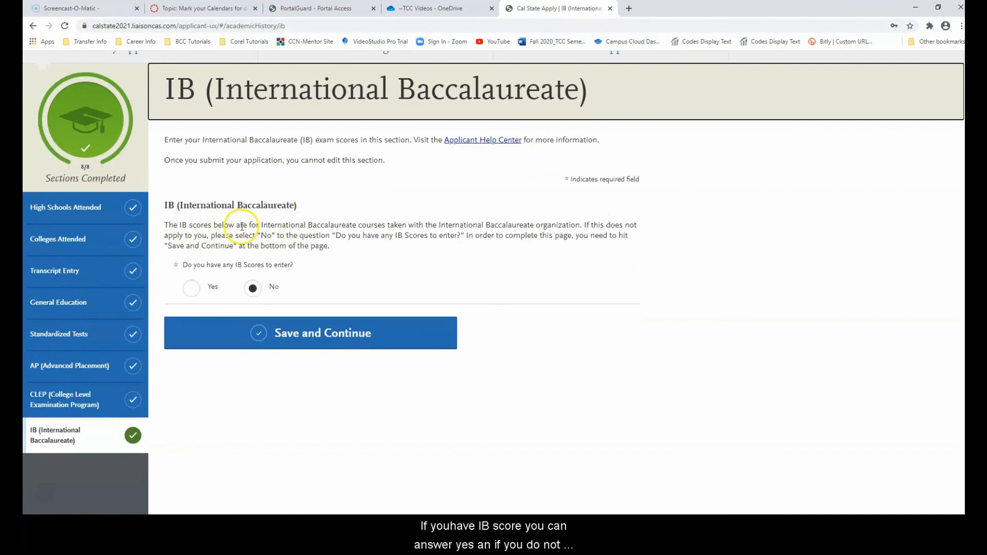
pyautogui.click(192, 288)
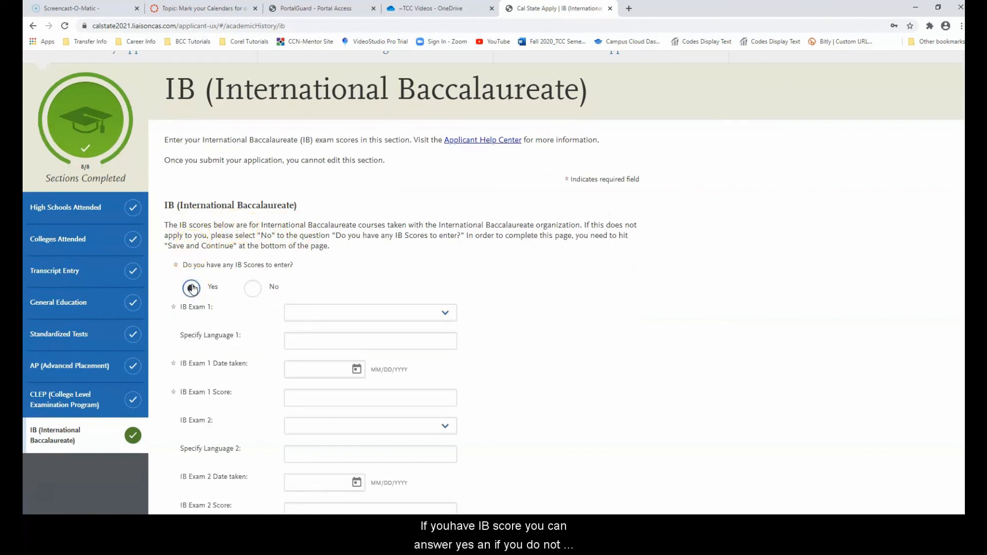
pyautogui.click(256, 289)
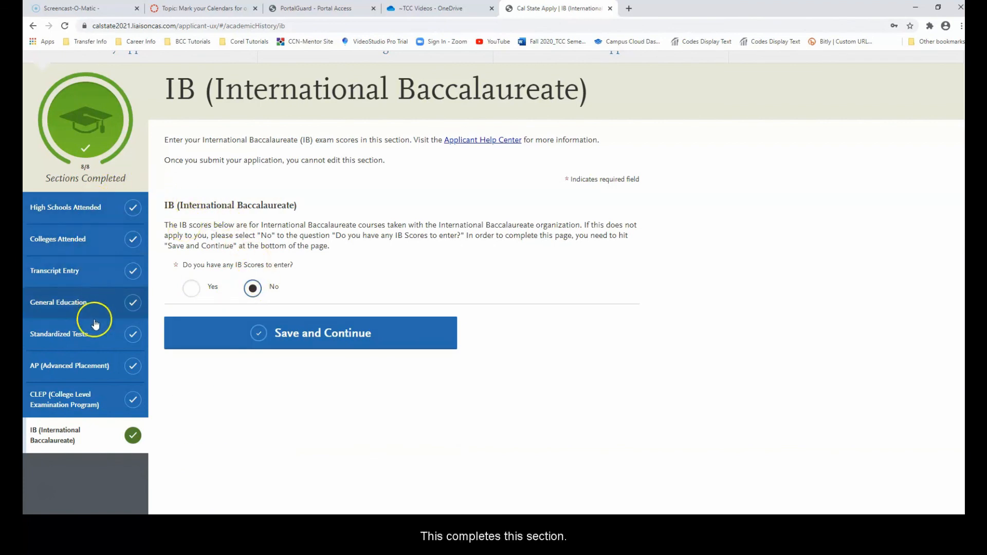
pyautogui.scroll(1, 197, 247)
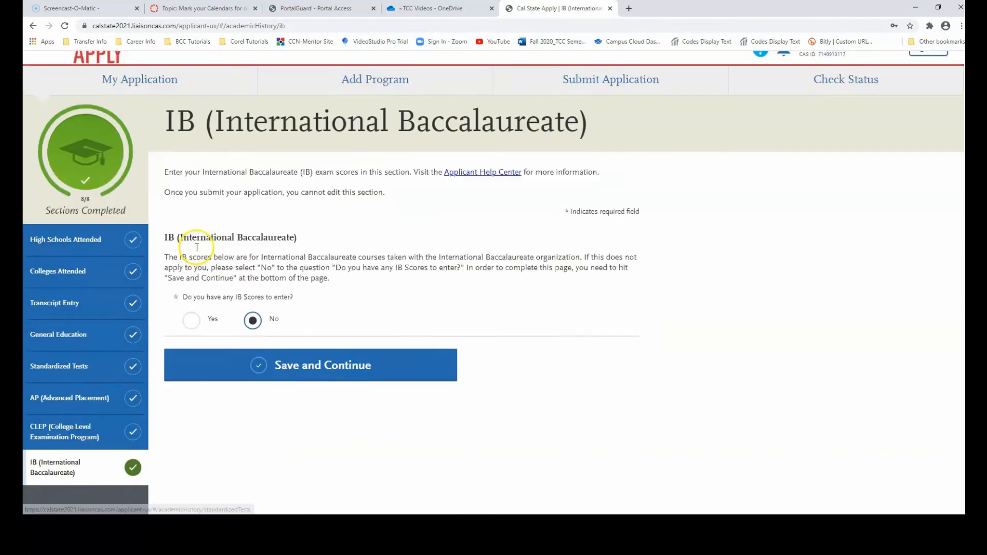
pyautogui.click(177, 102)
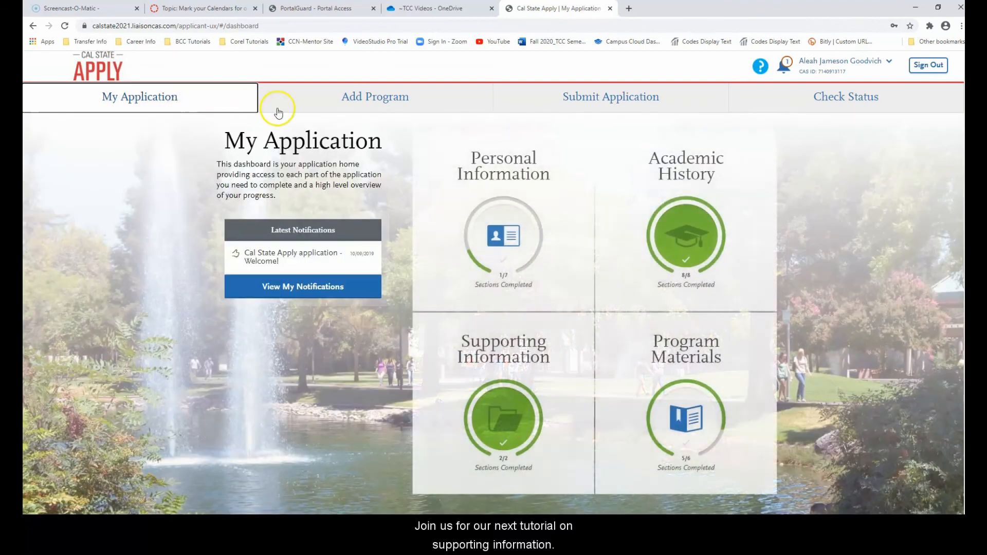